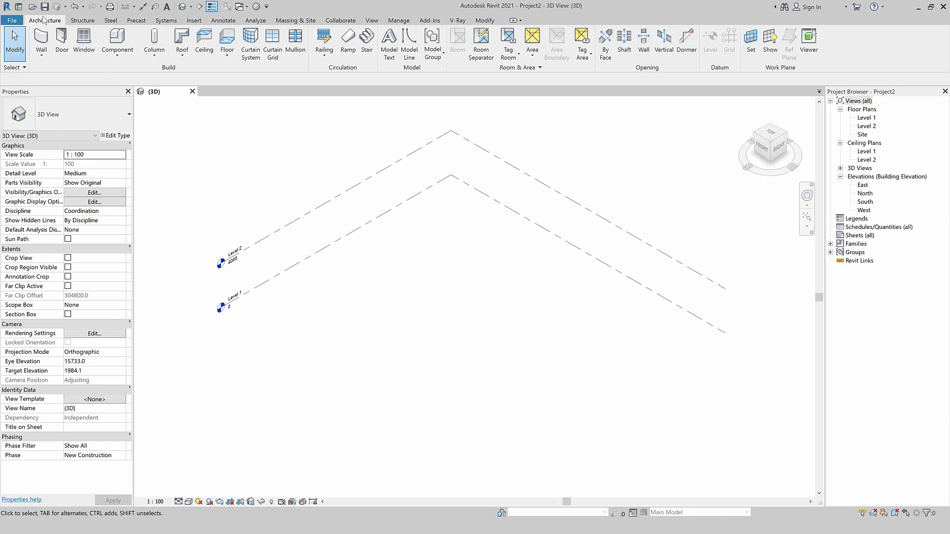
# Step: Draw a curved Curtain Wall as an arc and check it by selecting it
pyautogui.press('w')
pyautogui.press('a')
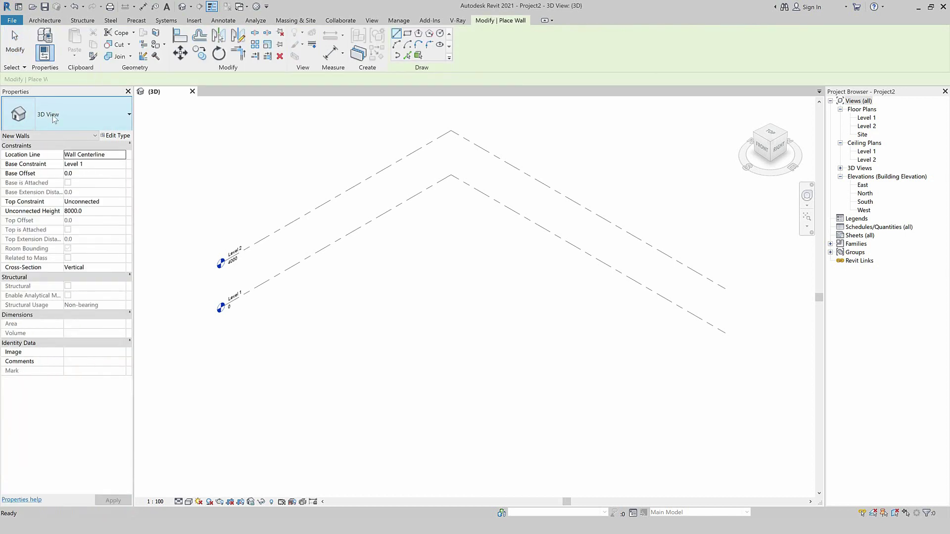
pyautogui.click(77, 123)
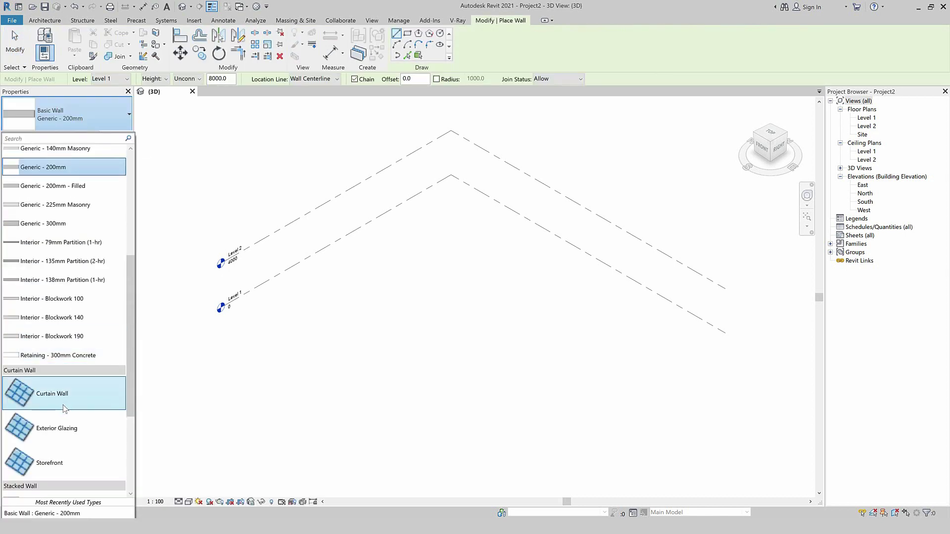
pyautogui.click(56, 403)
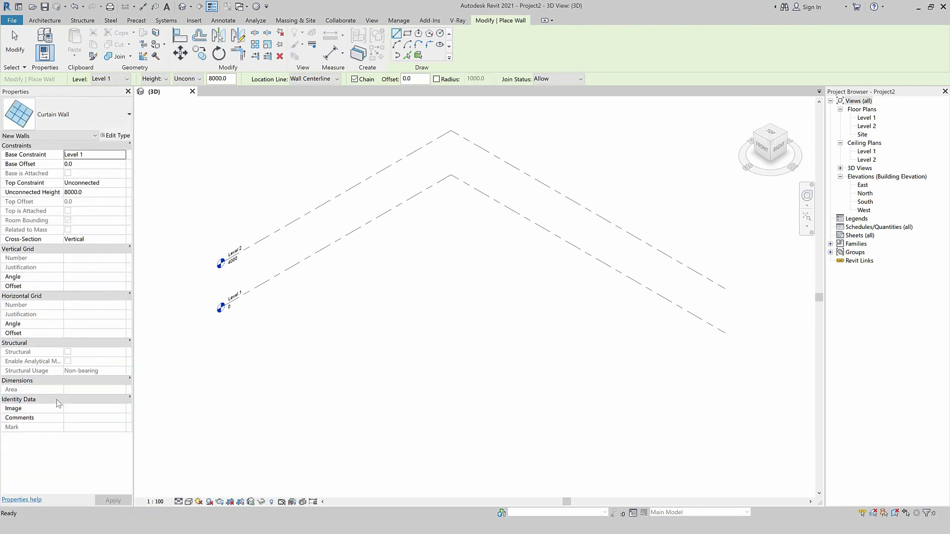
pyautogui.click(397, 44)
pyautogui.click(375, 251)
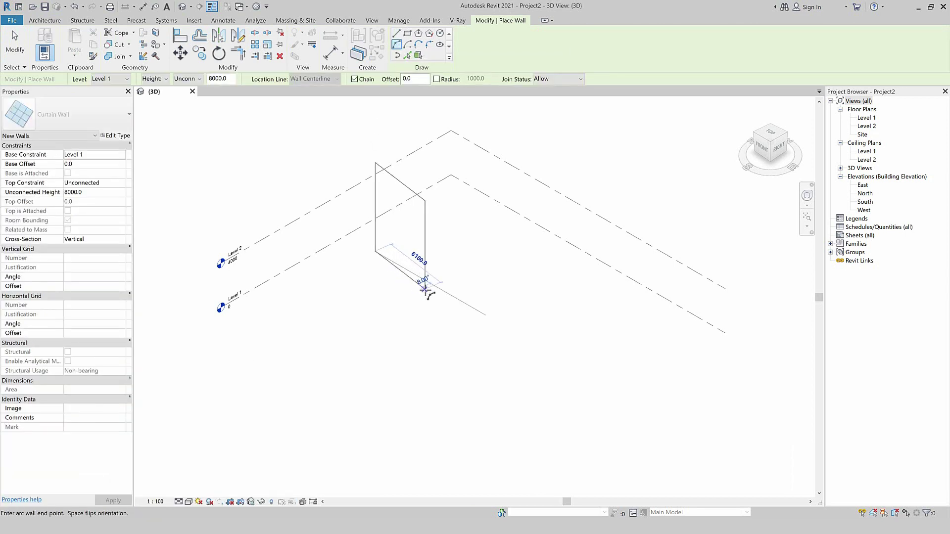
pyautogui.click(455, 298)
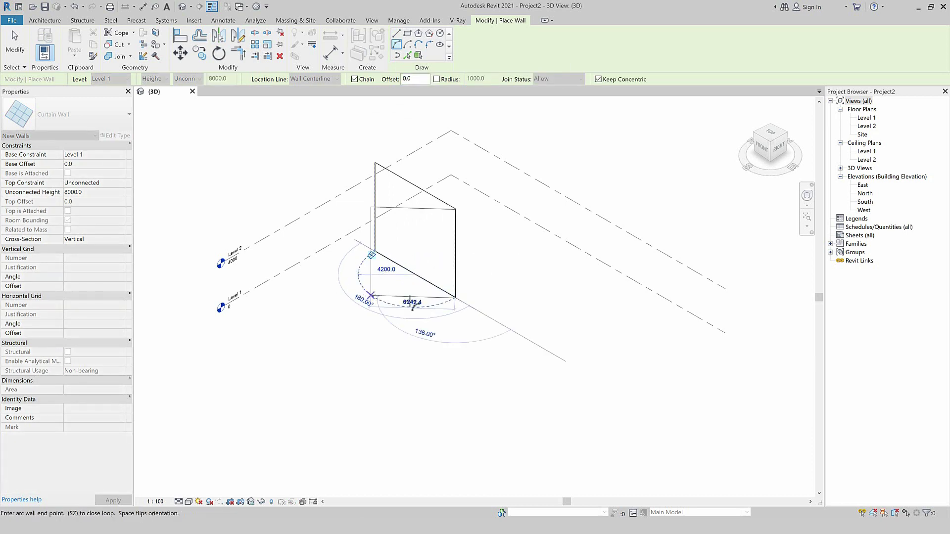
pyautogui.press('Escape')
pyautogui.press('Escape')
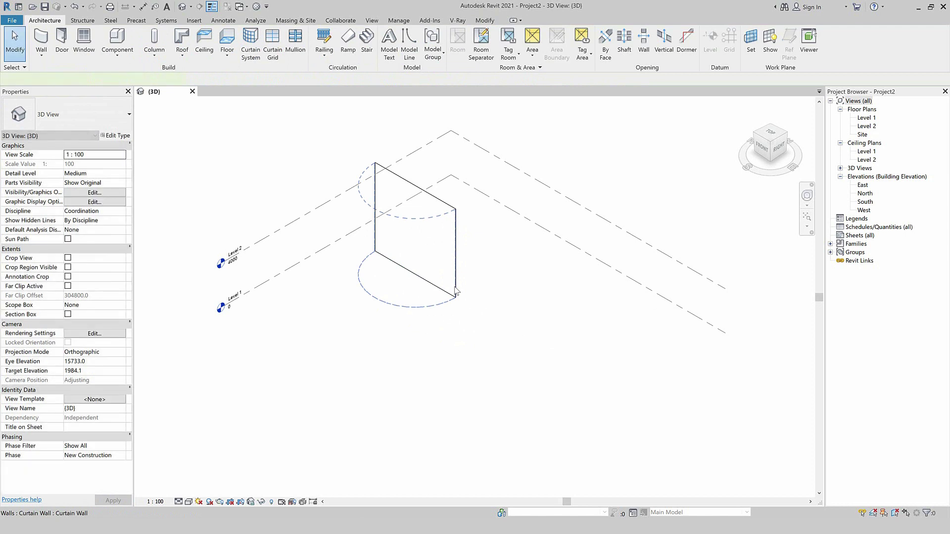
pyautogui.click(376, 169)
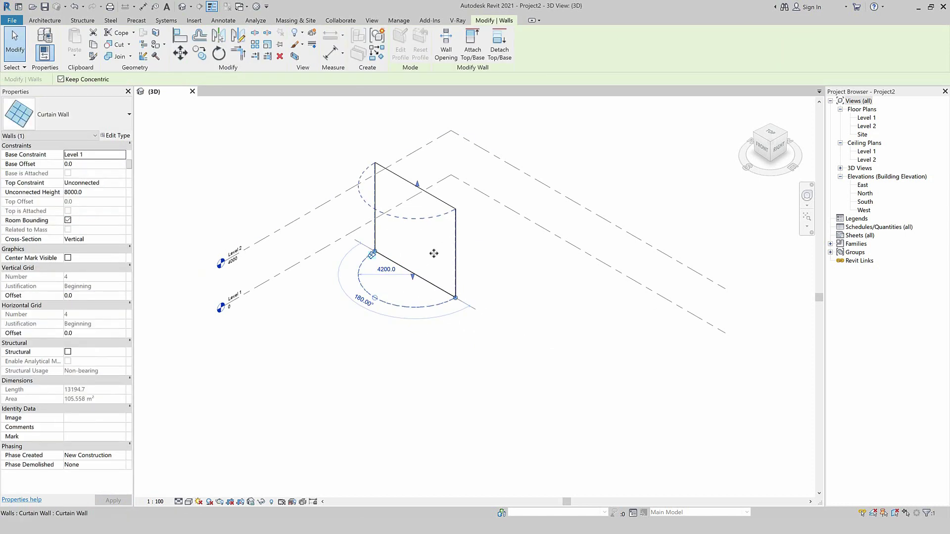
pyautogui.click(330, 361)
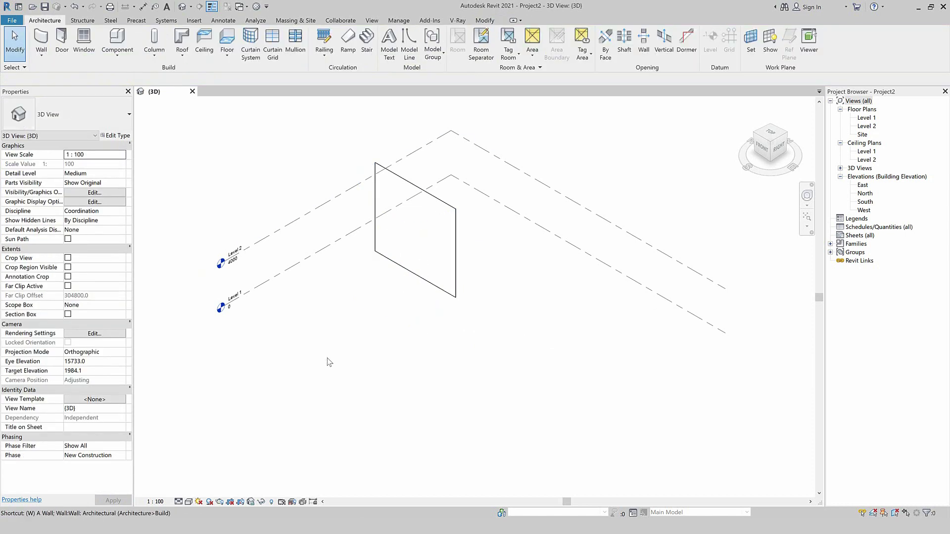
# Step: Draw a second arc wall of the Exterior Glazing type
pyautogui.press('w')
pyautogui.press('a')
pyautogui.click(79, 114)
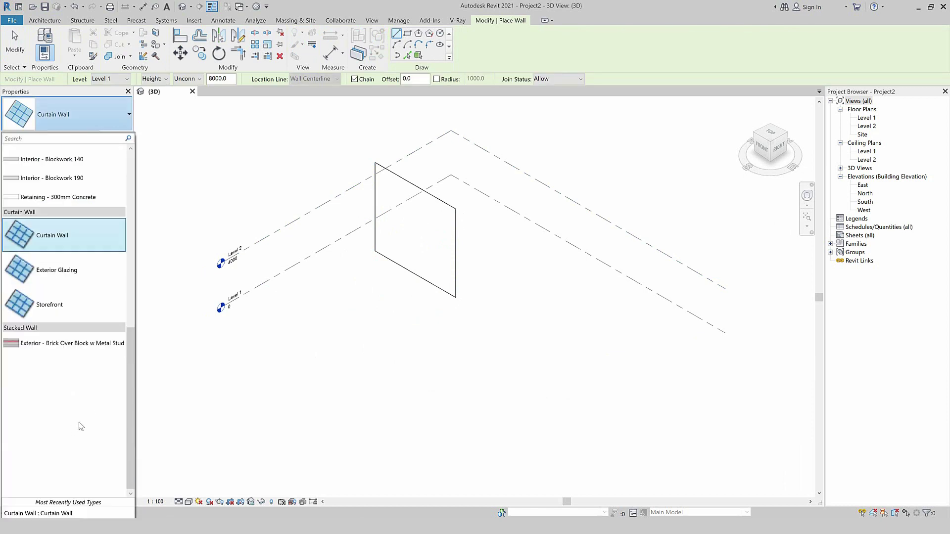
pyautogui.press('Escape')
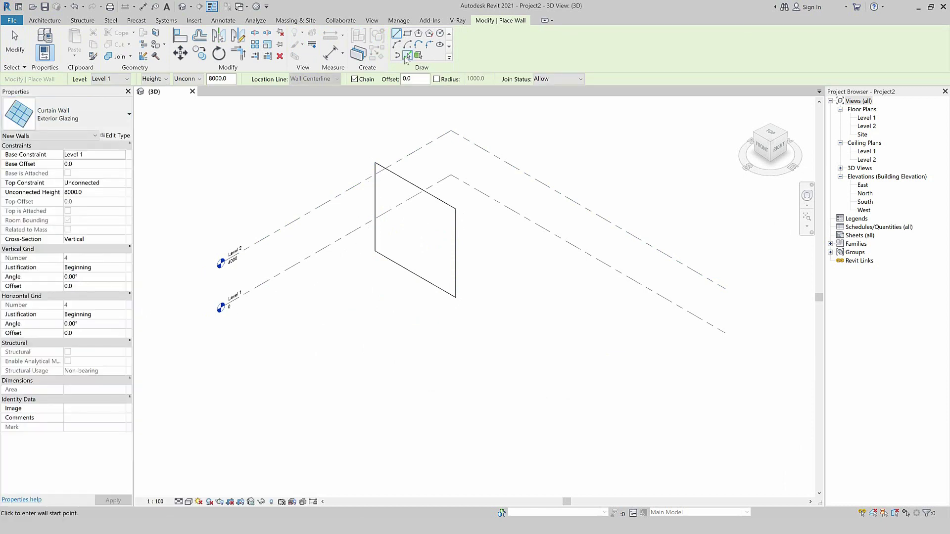
pyautogui.click(447, 320)
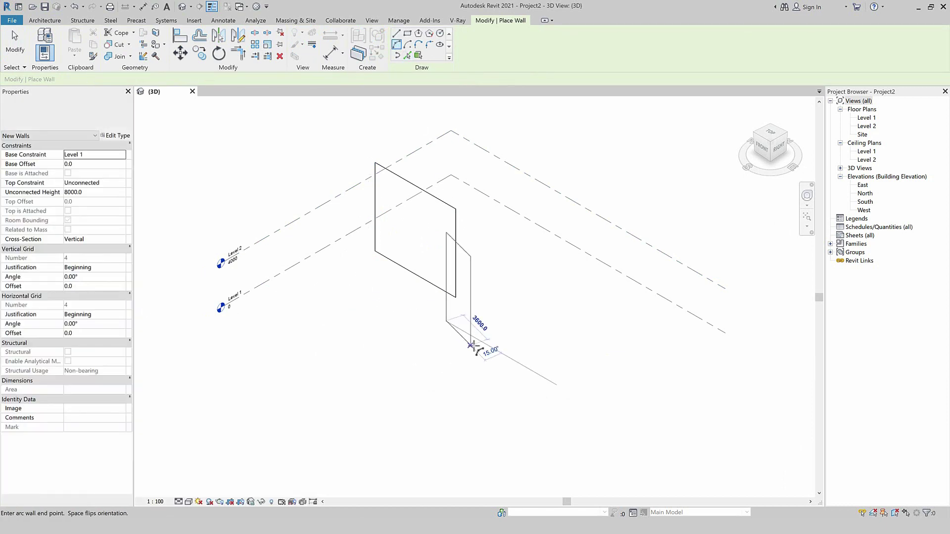
pyautogui.click(495, 349)
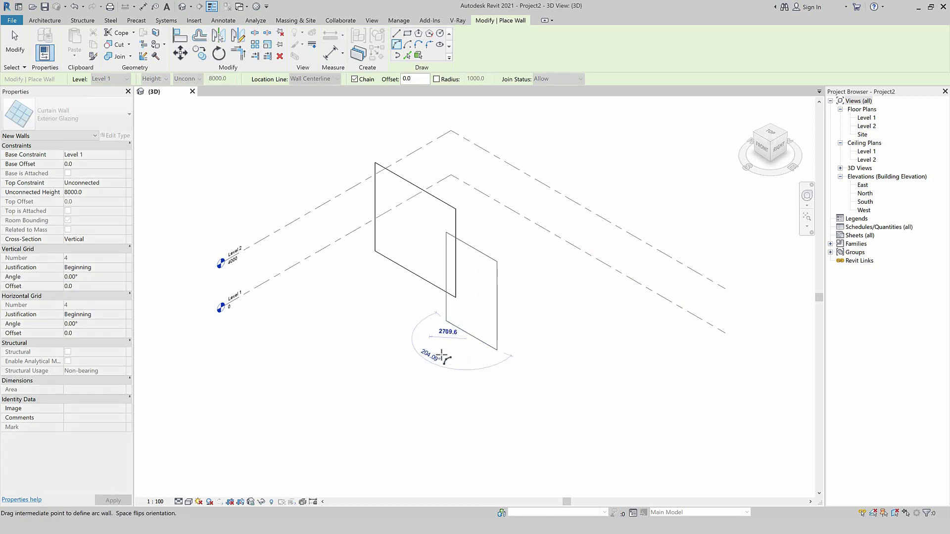
pyautogui.press('Escape')
pyautogui.press('Escape')
# Step: Switch the visual style to Shaded and orbit around the curved walls
pyautogui.scroll(2, 450, 363)
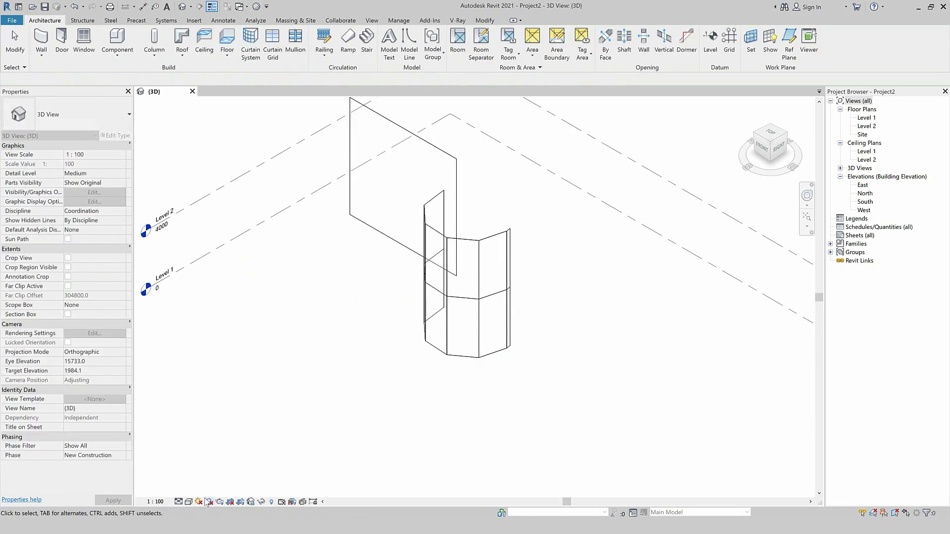
pyautogui.click(189, 502)
pyautogui.click(214, 475)
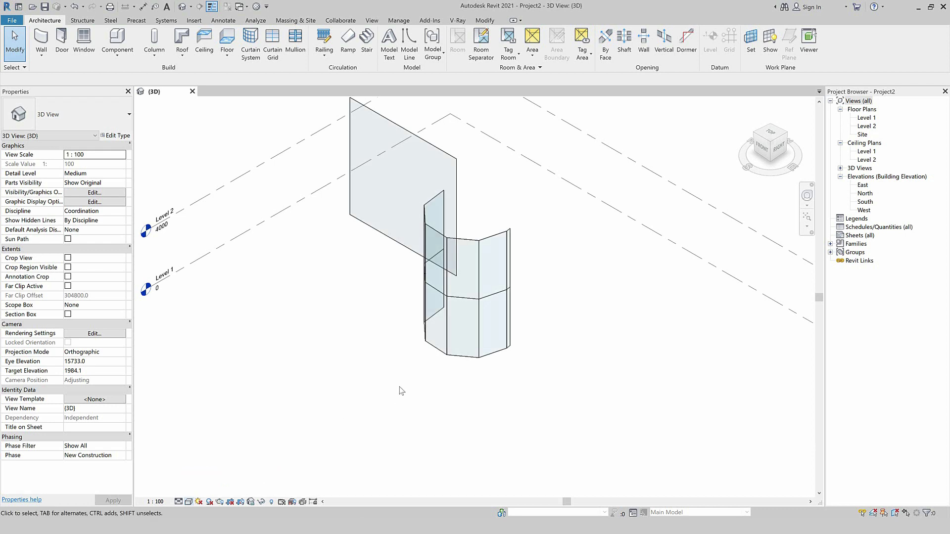
pyautogui.moveTo(475, 406)
pyautogui.keyDown('shift'); pyautogui.mouseDown(button='middle')
pyautogui.moveTo(399, 409)
pyautogui.moveTo(408, 407)
pyautogui.mouseUp(button='middle'); pyautogui.keyUp('shift')
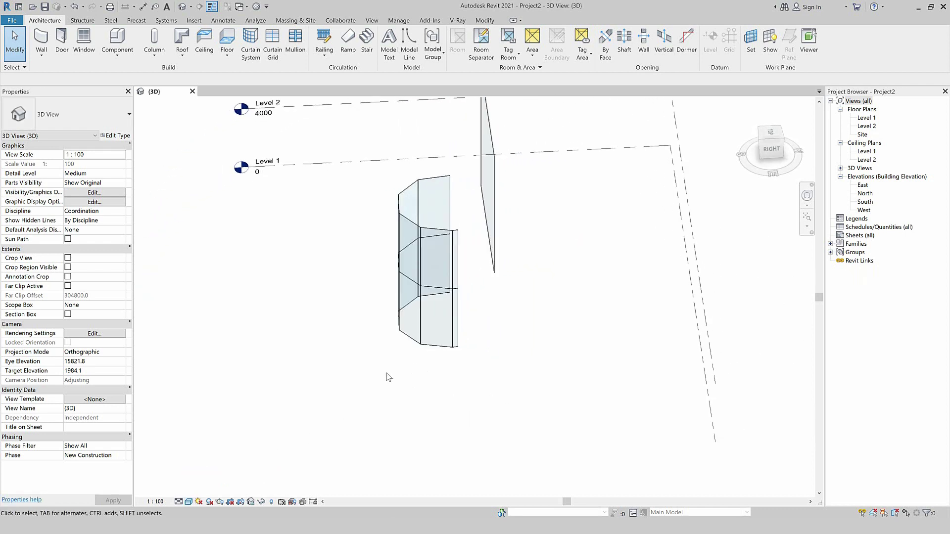
pyautogui.keyDown('shift'); pyautogui.moveTo(378, 386); pyautogui.dragTo(435, 395, button='middle'); pyautogui.keyUp('shift')
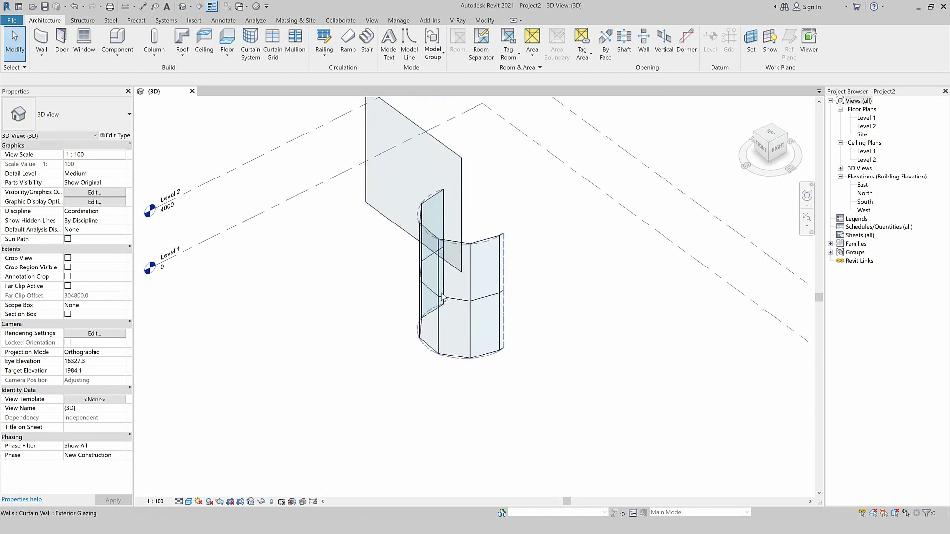
pyautogui.keyDown('shift'); pyautogui.moveTo(436, 336); pyautogui.dragTo(339, 389, button='middle'); pyautogui.keyUp('shift')
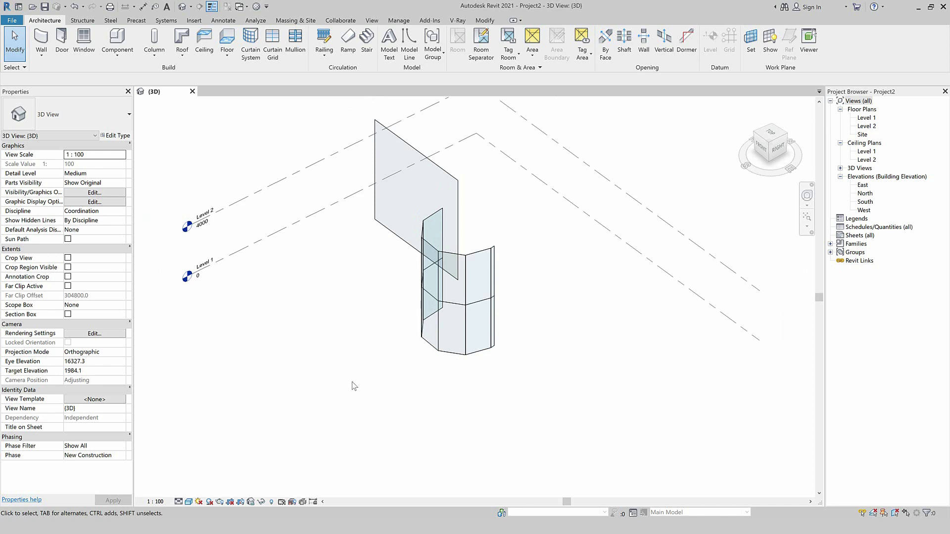
pyautogui.scroll(2, 476, 258)
pyautogui.scroll(1, 460, 256)
pyautogui.scroll(1, 460, 282)
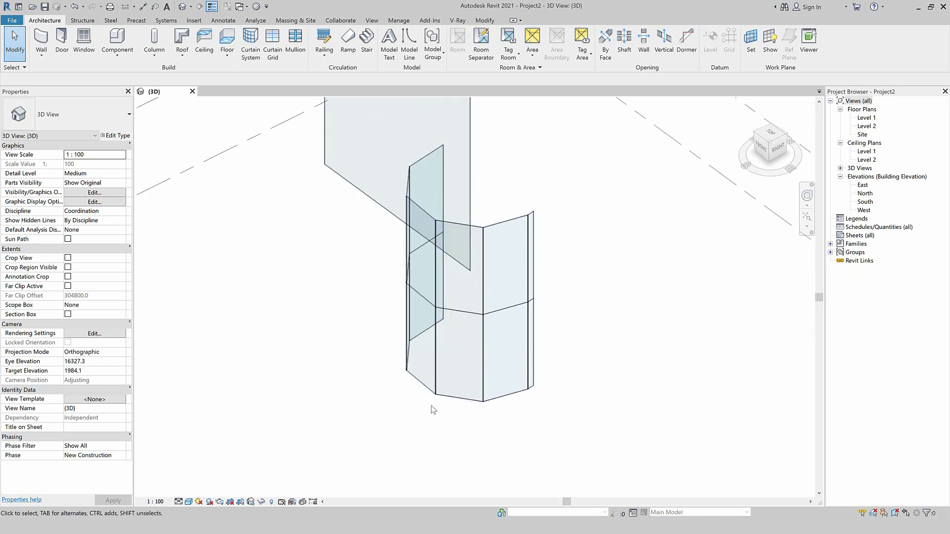
pyautogui.scroll(-2, 418, 341)
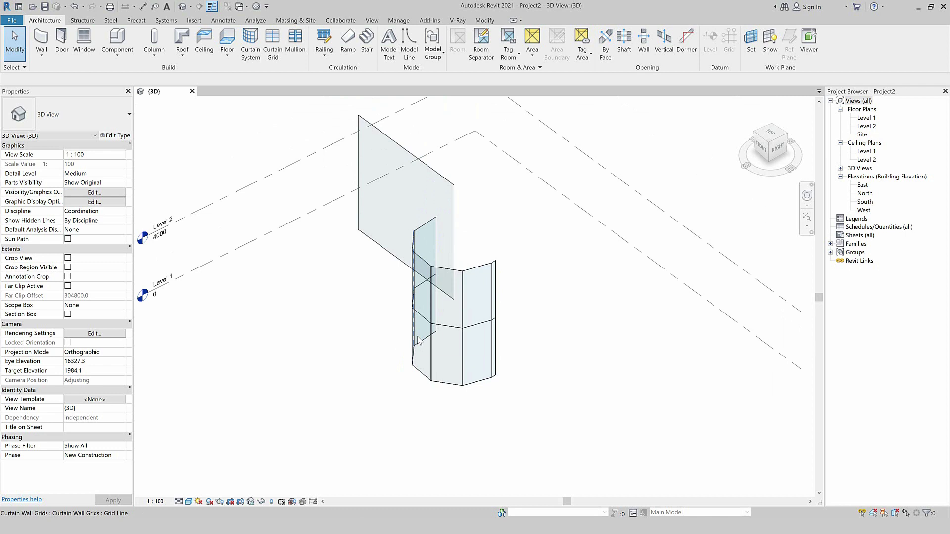
pyautogui.click(42, 40)
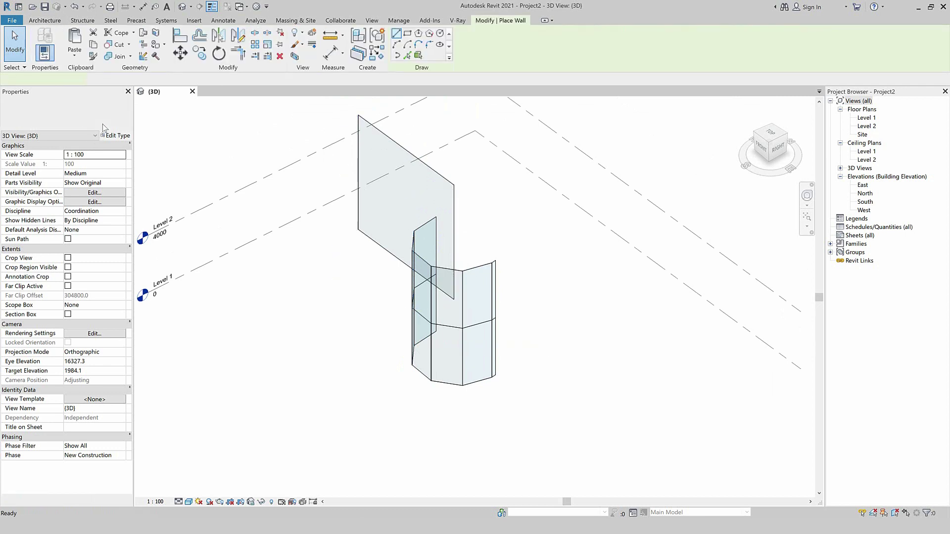
# Step: Draw a semicircular Storefront wall as a start-end-radius arc
pyautogui.click(66, 114)
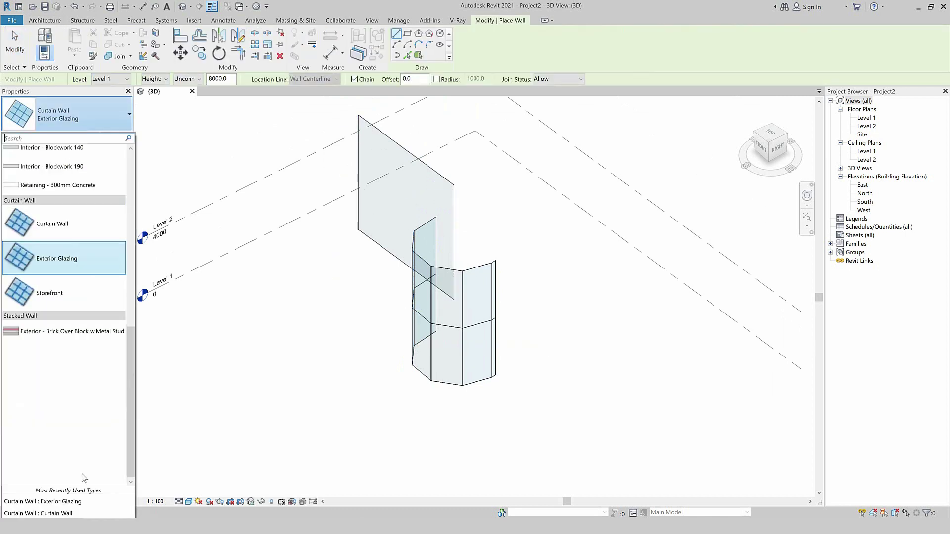
pyautogui.click(50, 293)
pyautogui.scroll(-1, 354, 234)
pyautogui.scroll(-1, 358, 347)
pyautogui.click(335, 310)
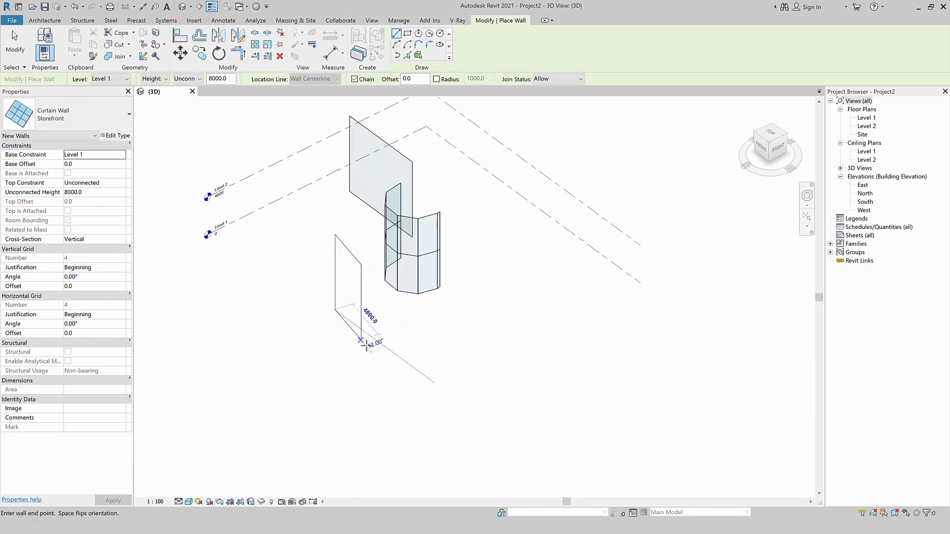
pyautogui.click(397, 45)
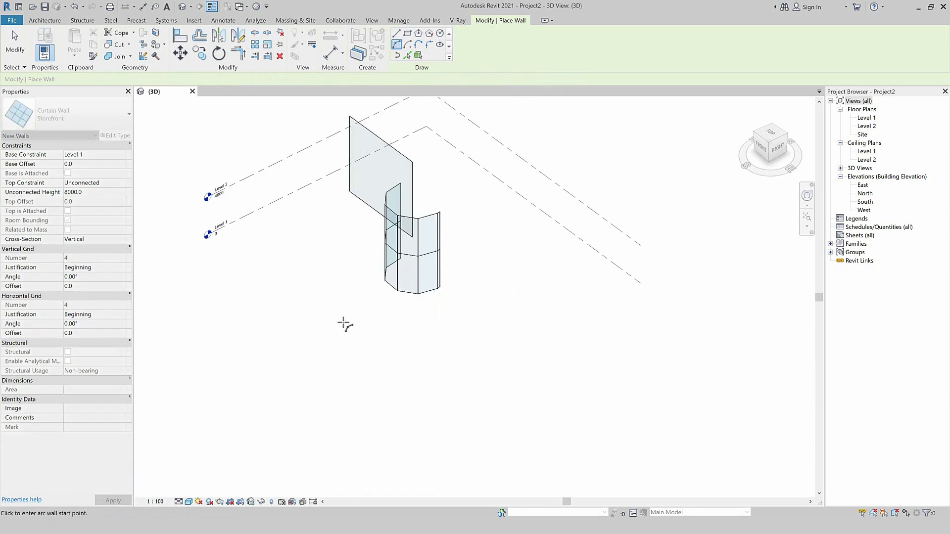
pyautogui.click(344, 322)
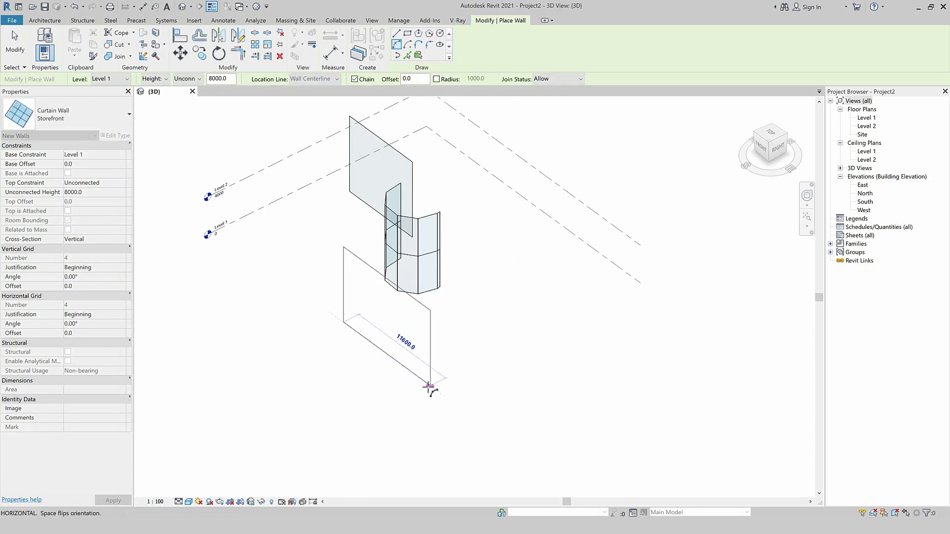
pyautogui.click(431, 387)
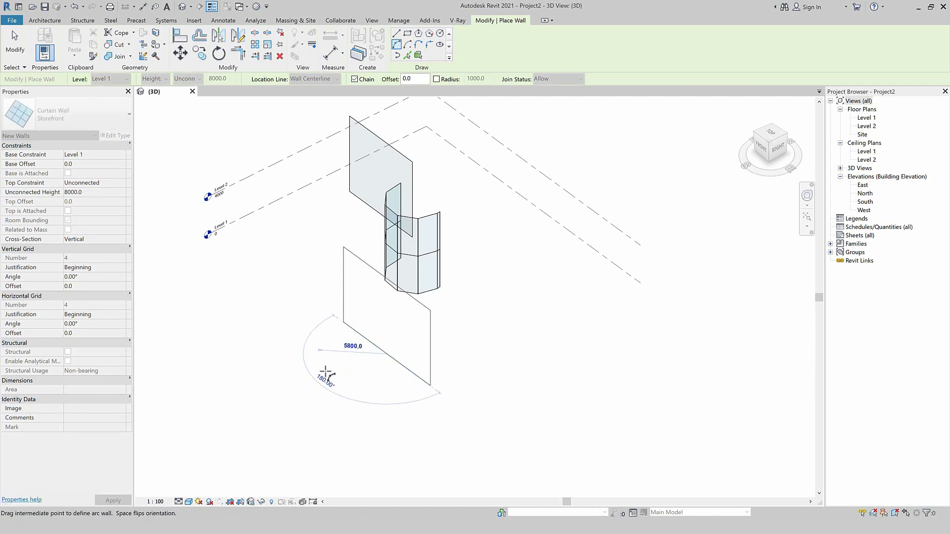
pyautogui.click(325, 373)
pyautogui.press('Escape')
pyautogui.press('Escape')
pyautogui.scroll(5, 372, 383)
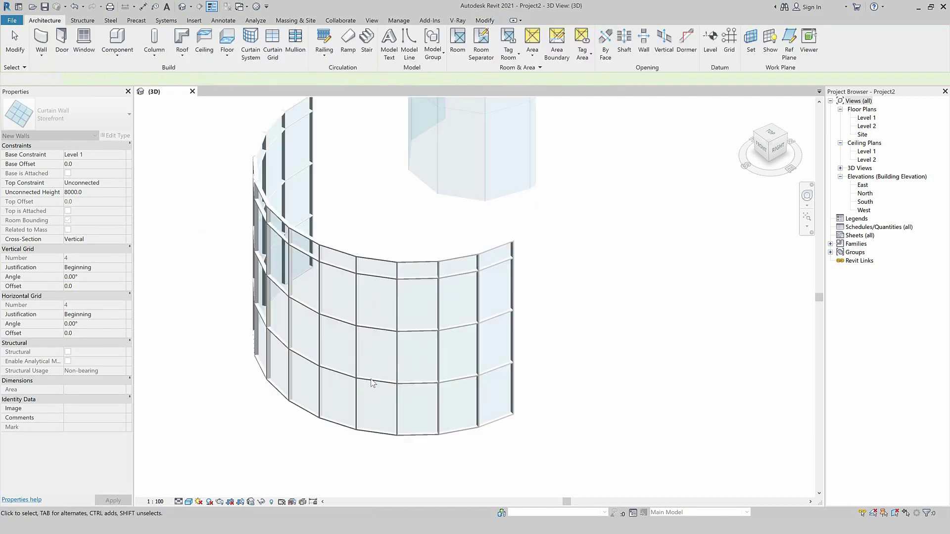
pyautogui.scroll(1, 372, 384)
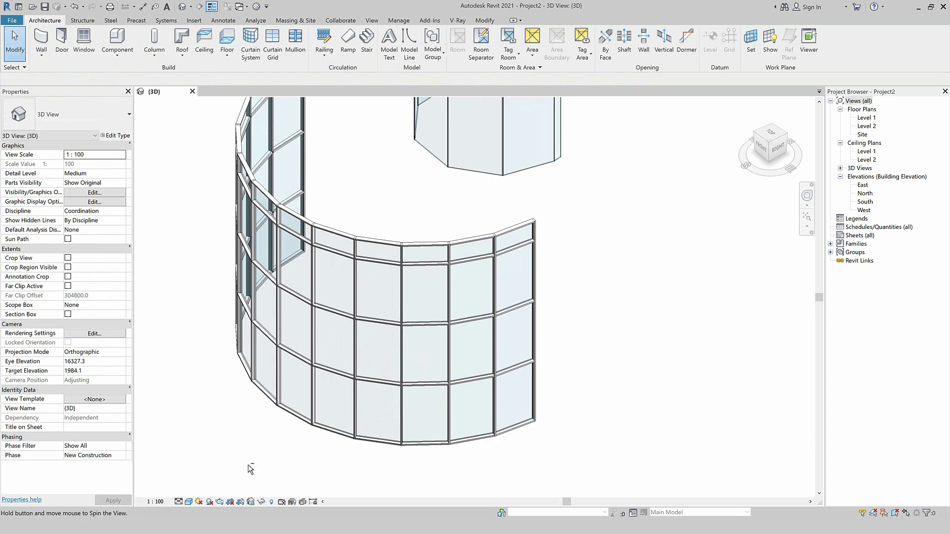
pyautogui.keyDown('shift'); pyautogui.moveTo(248, 465); pyautogui.dragTo(318, 350, button='middle'); pyautogui.keyUp('shift')
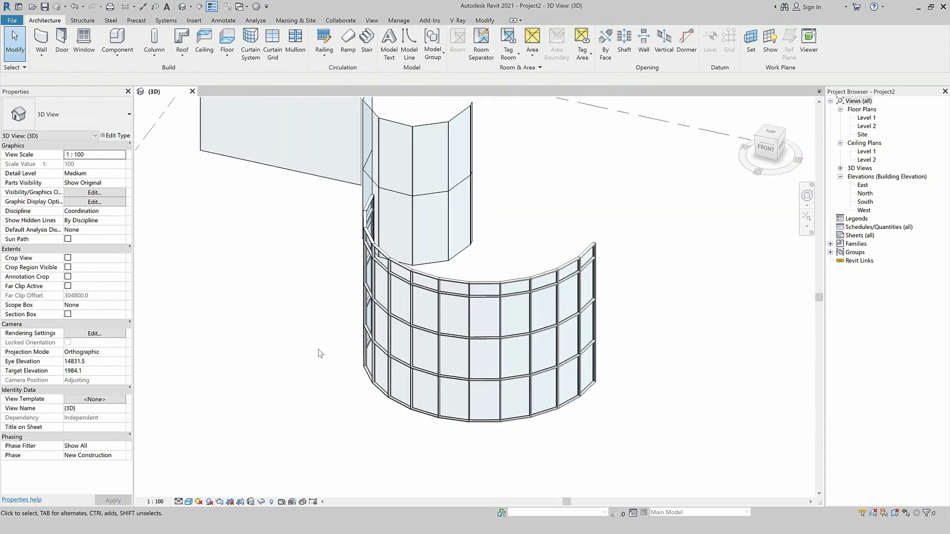
pyautogui.scroll(-4, 277, 357)
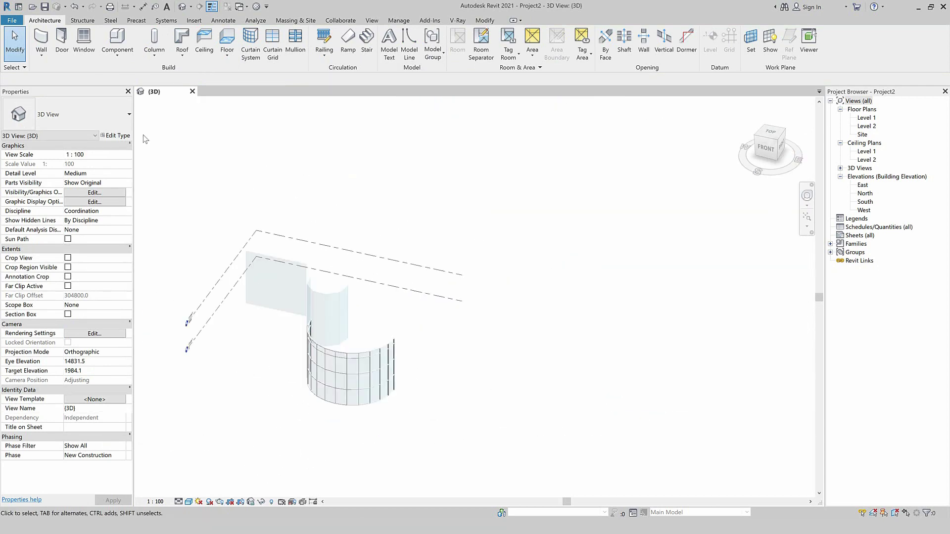
# Step: Draw a Generic - 200mm basic wall as an arc beside the curtain walls
pyautogui.press('w')
pyautogui.press('a')
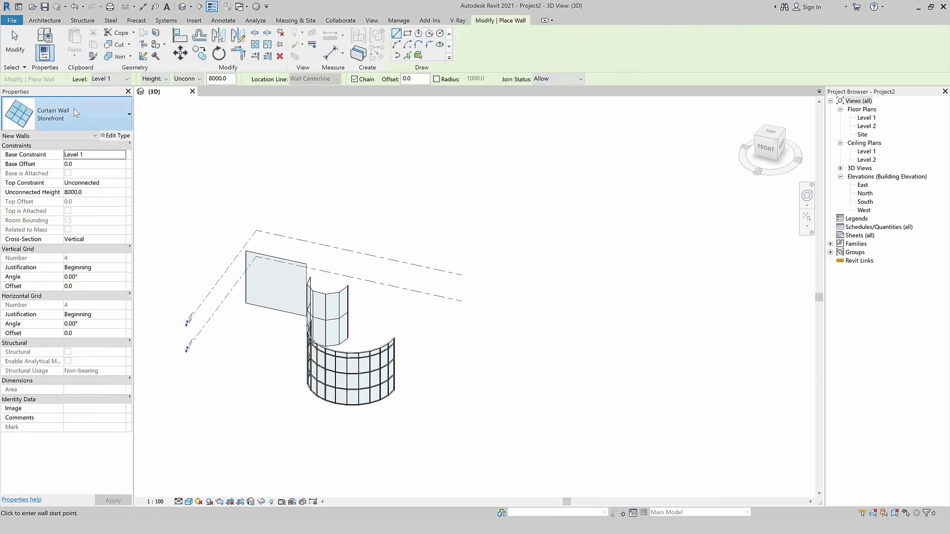
pyautogui.click(74, 108)
pyautogui.scroll(3, 74, 247)
pyautogui.scroll(3, 74, 223)
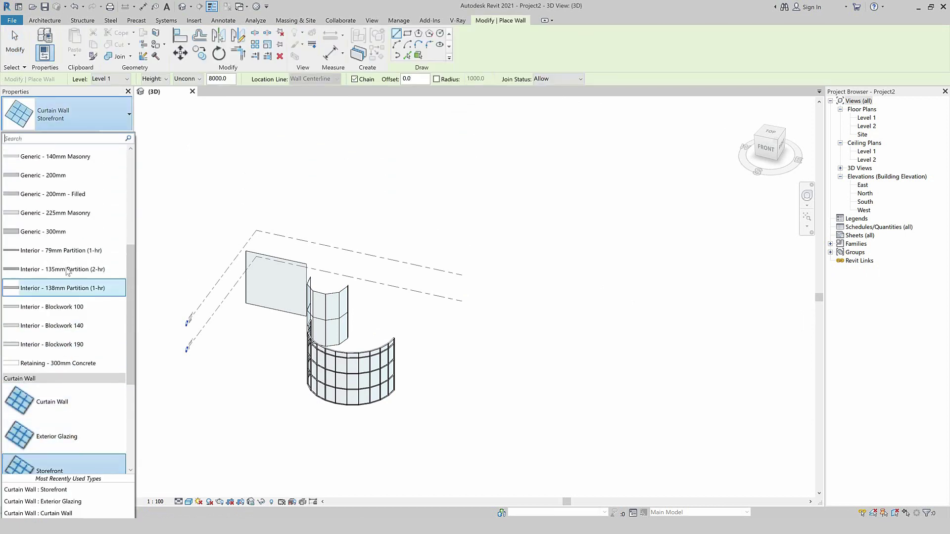
pyautogui.click(78, 178)
pyautogui.scroll(2, 381, 353)
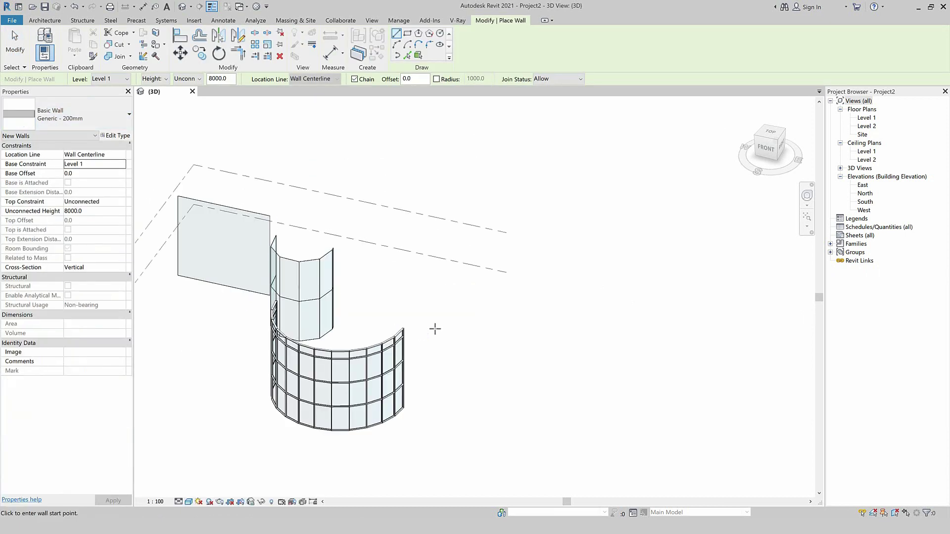
pyautogui.click(396, 44)
pyautogui.moveTo(484, 382)
pyautogui.keyDown('shift'); pyautogui.mouseDown(button='middle')
pyautogui.moveTo(452, 431)
pyautogui.moveTo(365, 415)
pyautogui.moveTo(396, 359)
pyautogui.mouseUp(button='middle'); pyautogui.keyUp('shift')
pyautogui.click(396, 360)
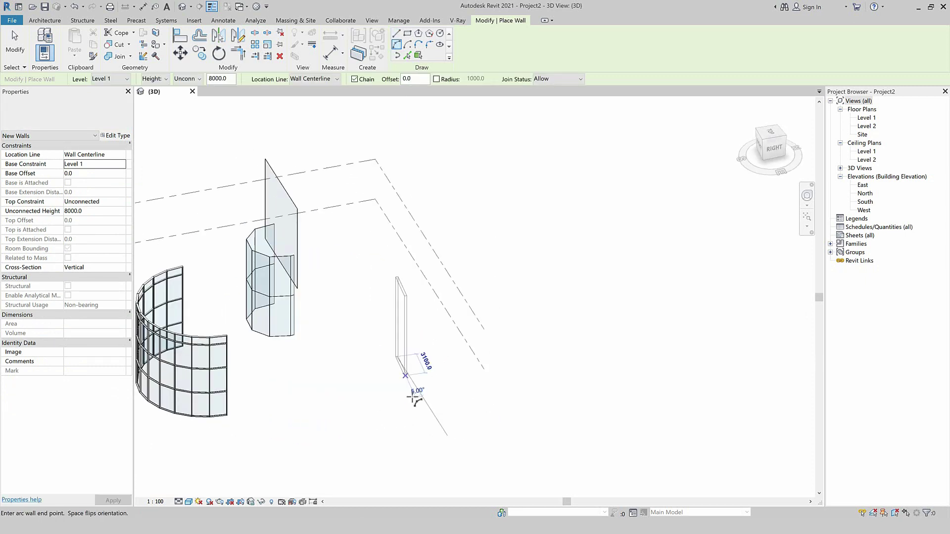
pyautogui.click(432, 416)
pyautogui.click(377, 394)
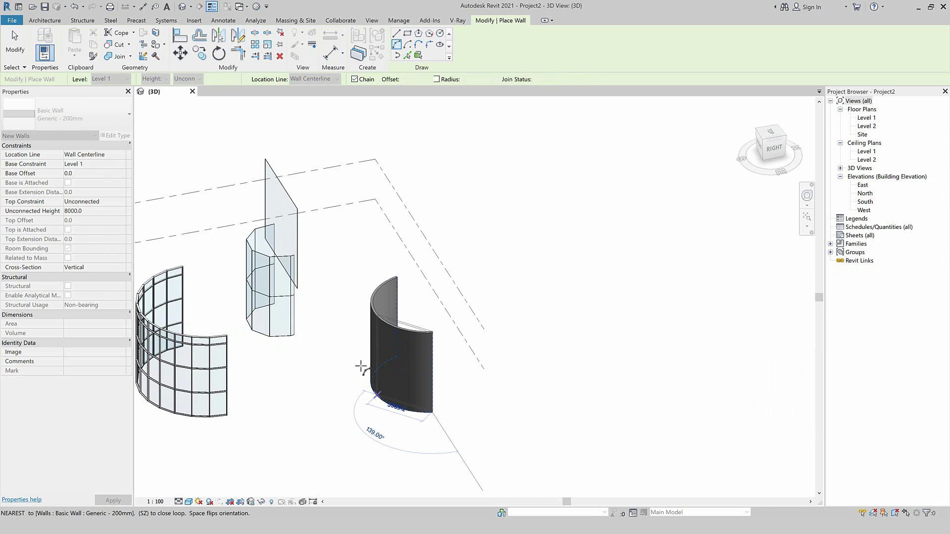
pyautogui.press('Escape')
pyautogui.press('Escape')
# Step: Orbit to a front-right view and select the new curved Generic - 200mm wall
pyautogui.scroll(2, 351, 386)
pyautogui.keyDown('shift'); pyautogui.moveTo(347, 425); pyautogui.dragTo(428, 423, button='middle'); pyautogui.keyUp('shift')
pyautogui.scroll(-2, 428, 423)
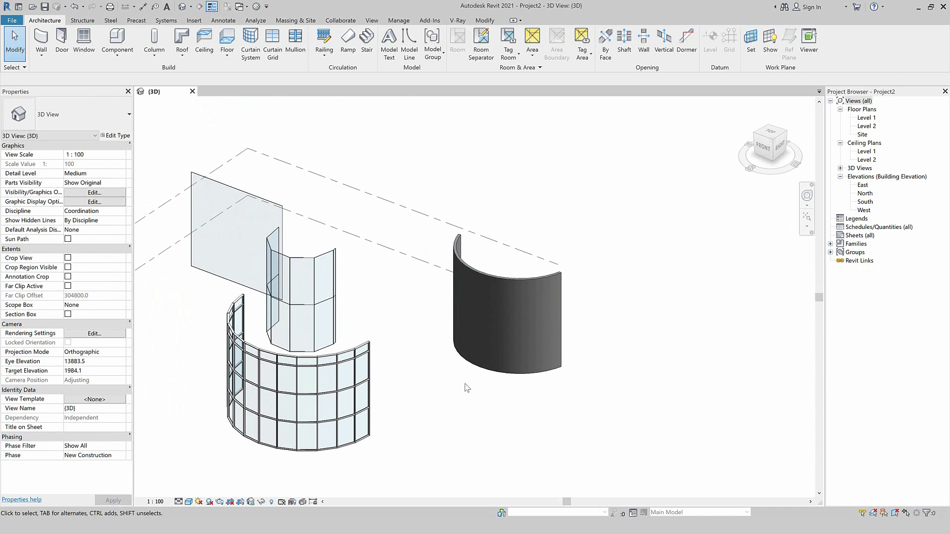
pyautogui.click(506, 281)
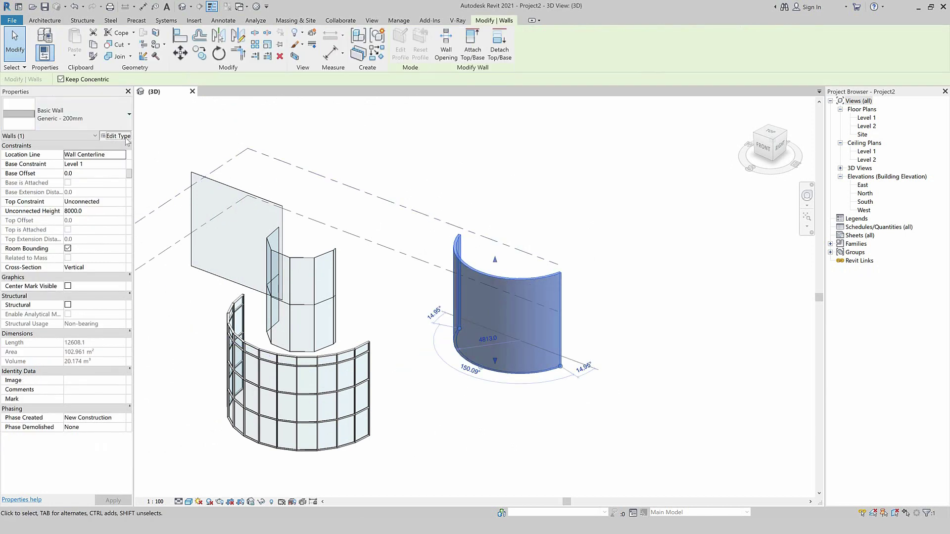
# Step: Duplicate the curved wall's type as 'Glass - 20mm' and open its structure layer's material browser
pyautogui.click(126, 138)
pyautogui.click(532, 88)
pyautogui.write('Glass - 20mm')
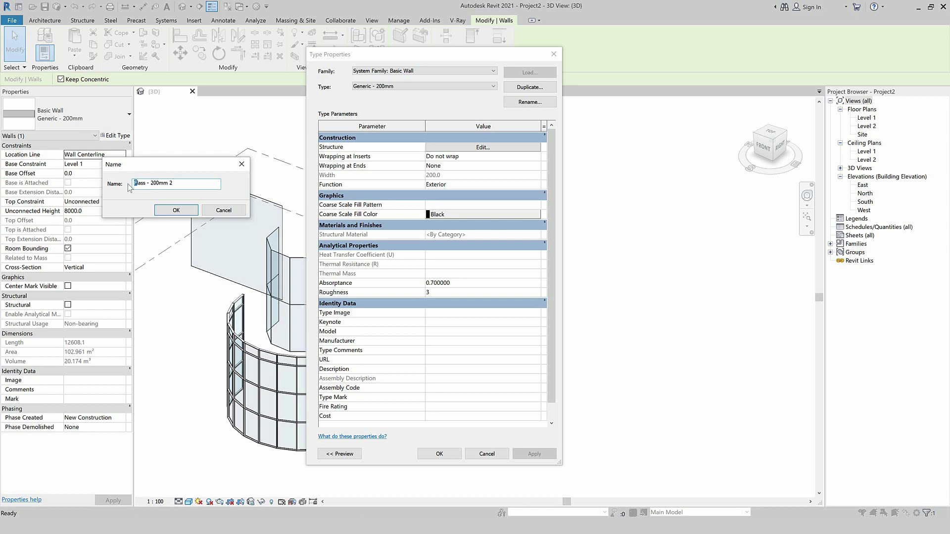
pyautogui.click(177, 211)
pyautogui.click(470, 148)
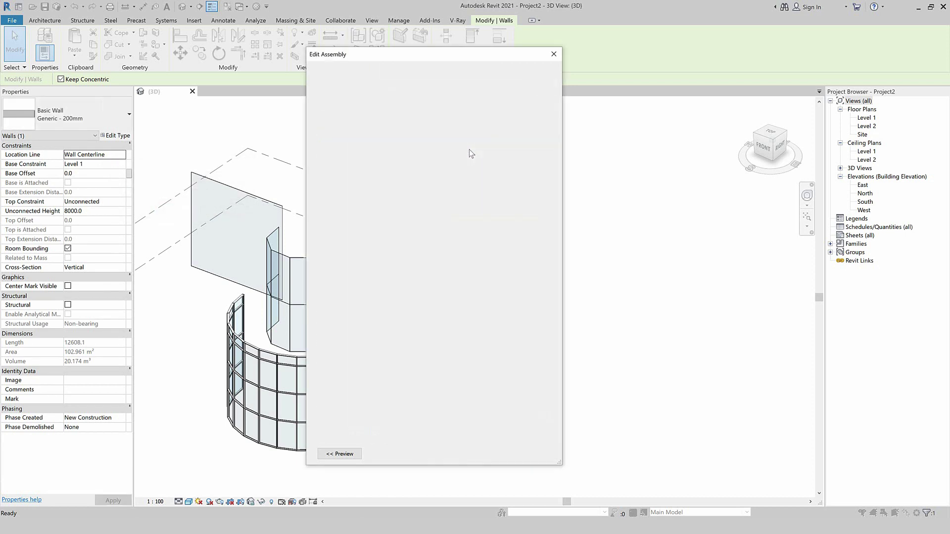
pyautogui.click(429, 154)
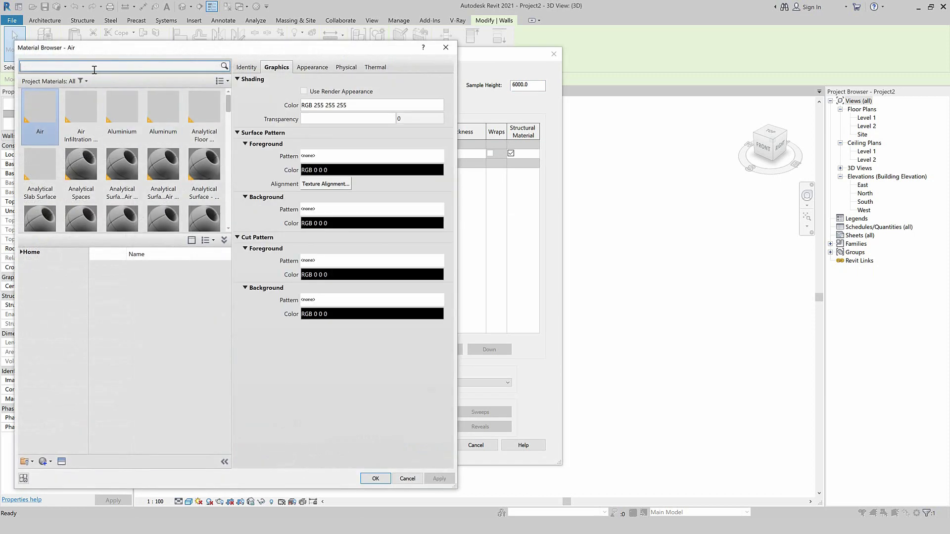
# Step: Give the structure layer Glass - Tinted, Blue material with render appearance and 20 mm thickness
pyautogui.write('GLASS')
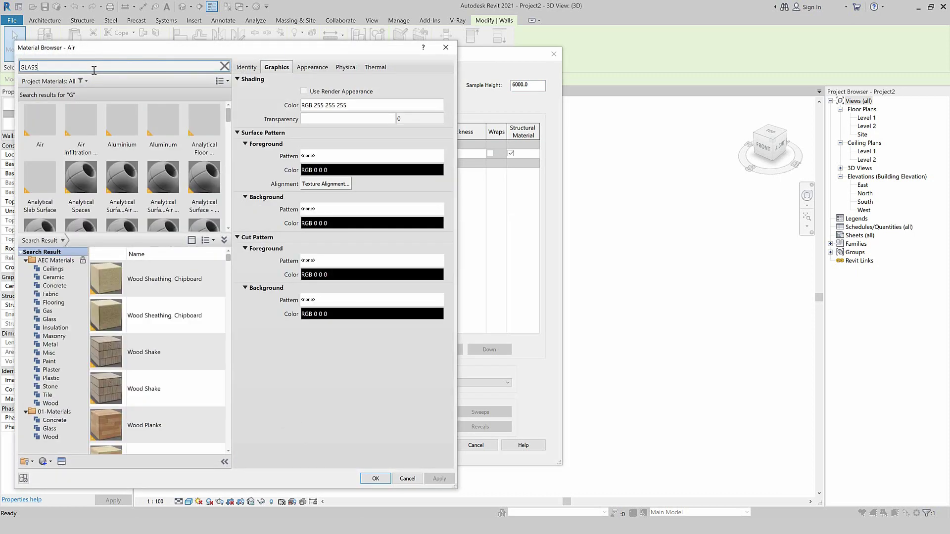
pyautogui.moveTo(230, 270); pyautogui.dragTo(230, 344)
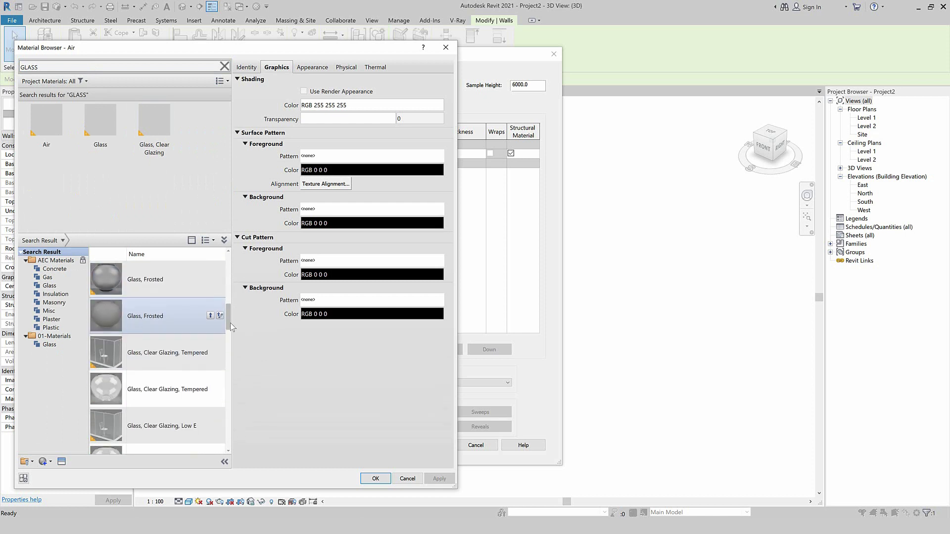
pyautogui.moveTo(230, 340); pyautogui.dragTo(230, 400)
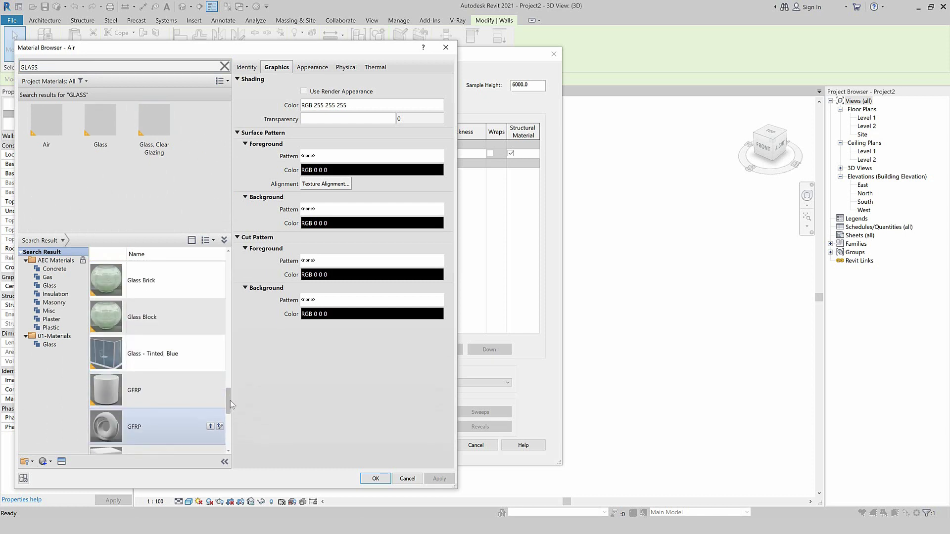
pyautogui.click(209, 354)
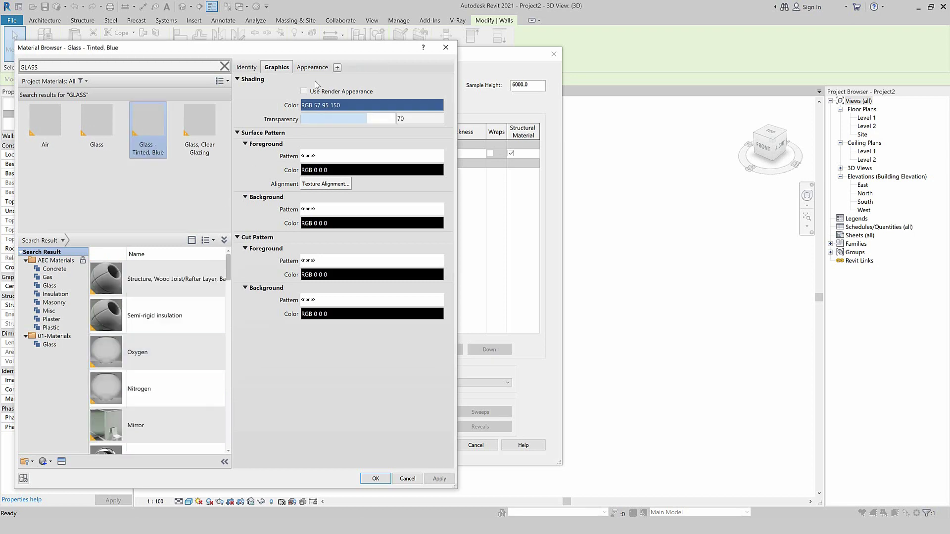
pyautogui.click(304, 92)
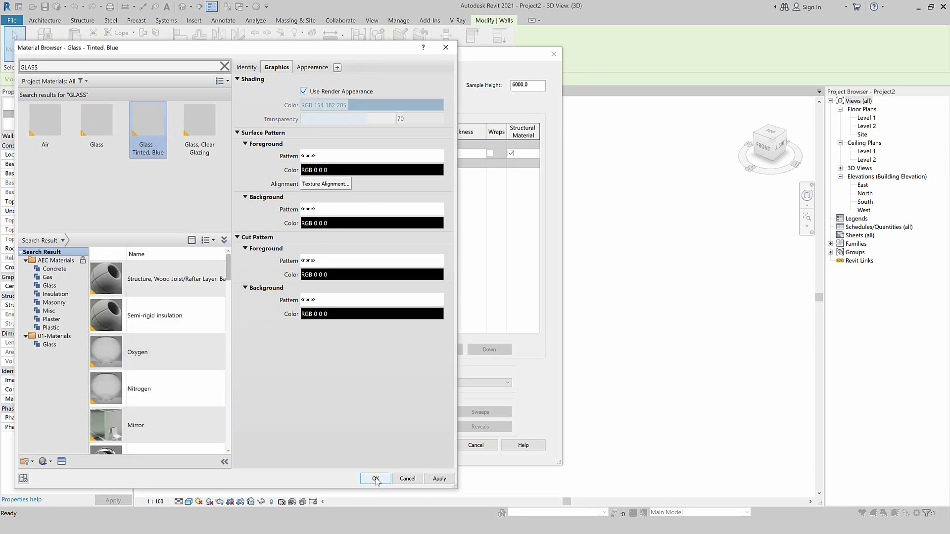
pyautogui.click(375, 479)
pyautogui.click(461, 154)
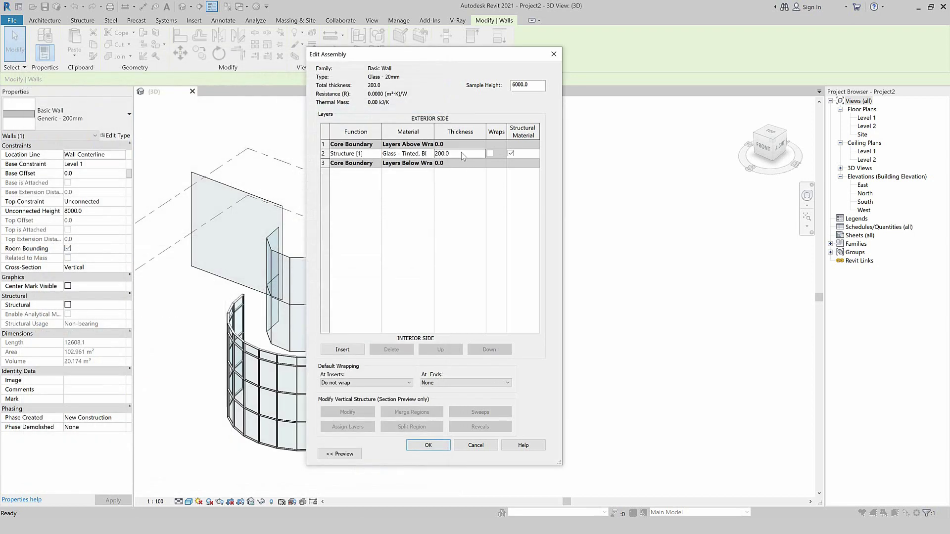
pyautogui.write('20')
pyautogui.click(428, 447)
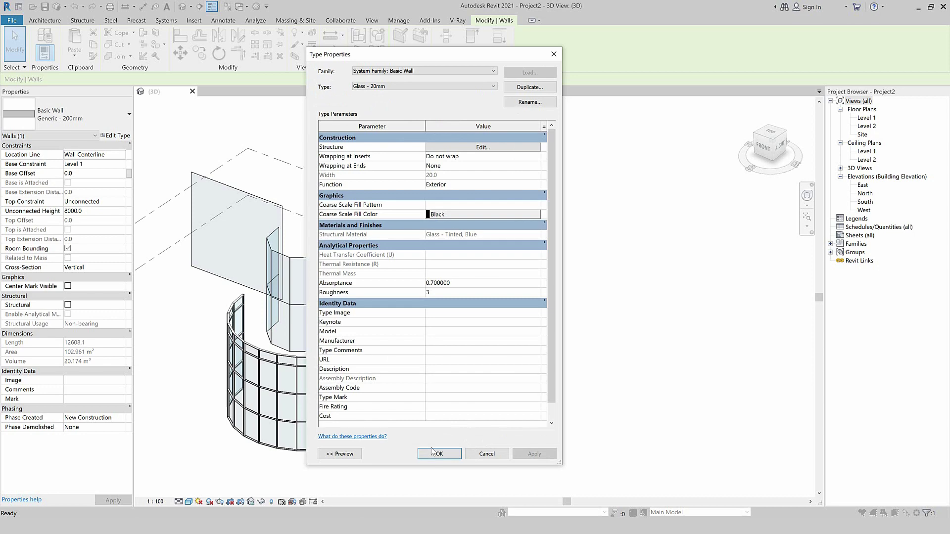
# Step: Confirm the Glass - 20mm type and inspect the tinted glass curved wall by selecting it
pyautogui.click(433, 452)
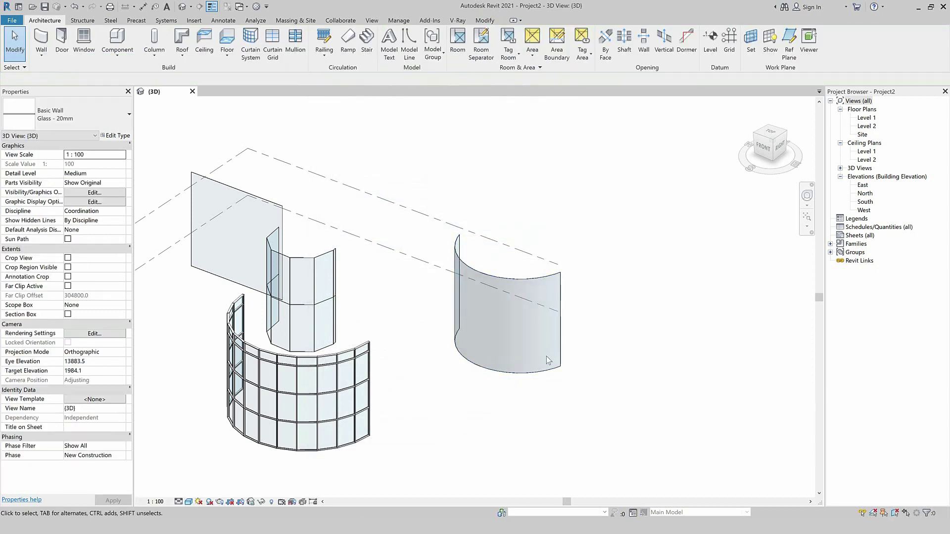
pyautogui.scroll(2, 495, 371)
pyautogui.scroll(1, 436, 386)
pyautogui.scroll(1, 435, 386)
pyautogui.scroll(1, 435, 393)
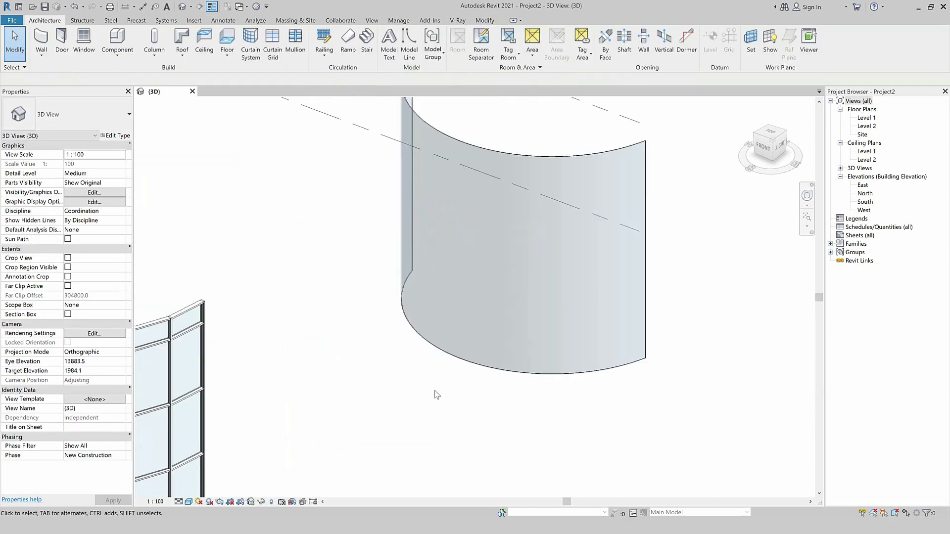
pyautogui.scroll(-2, 438, 394)
pyautogui.scroll(-1, 444, 397)
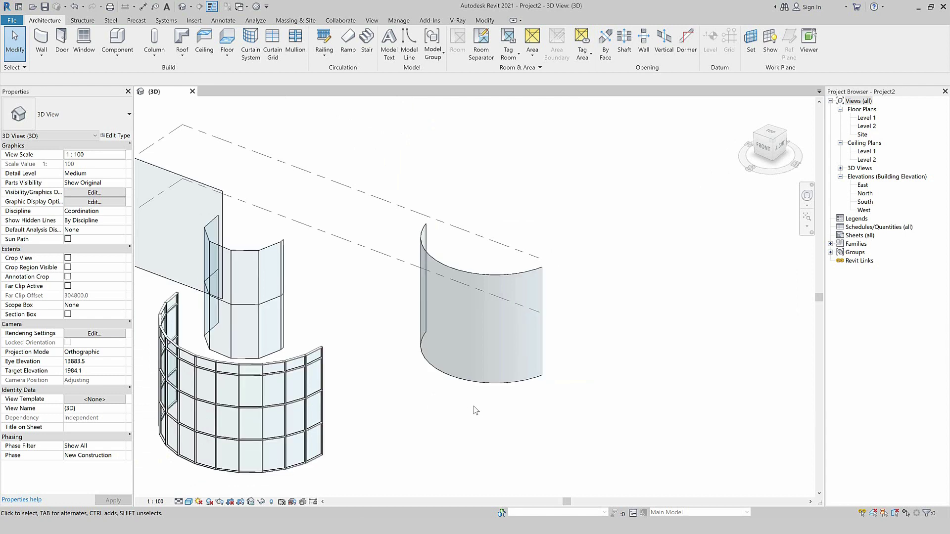
pyautogui.click(483, 388)
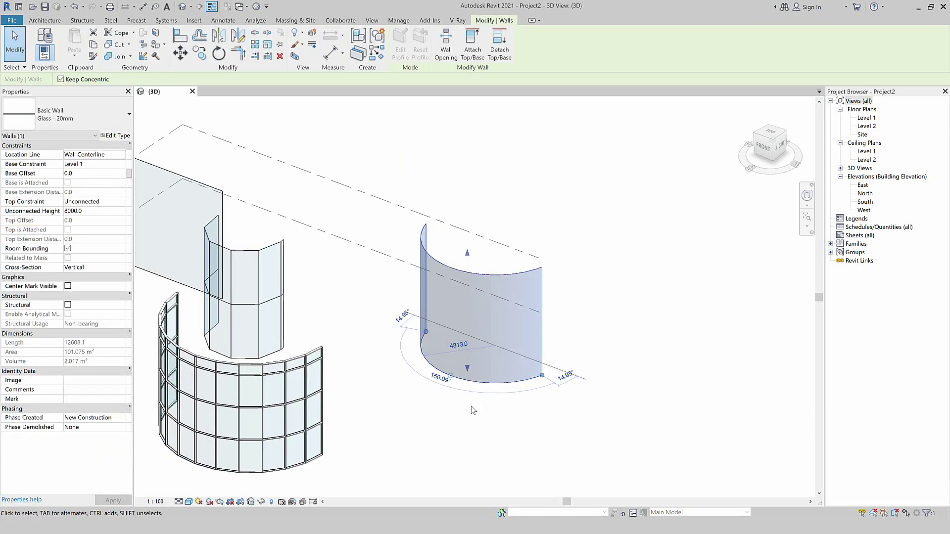
pyautogui.click(45, 20)
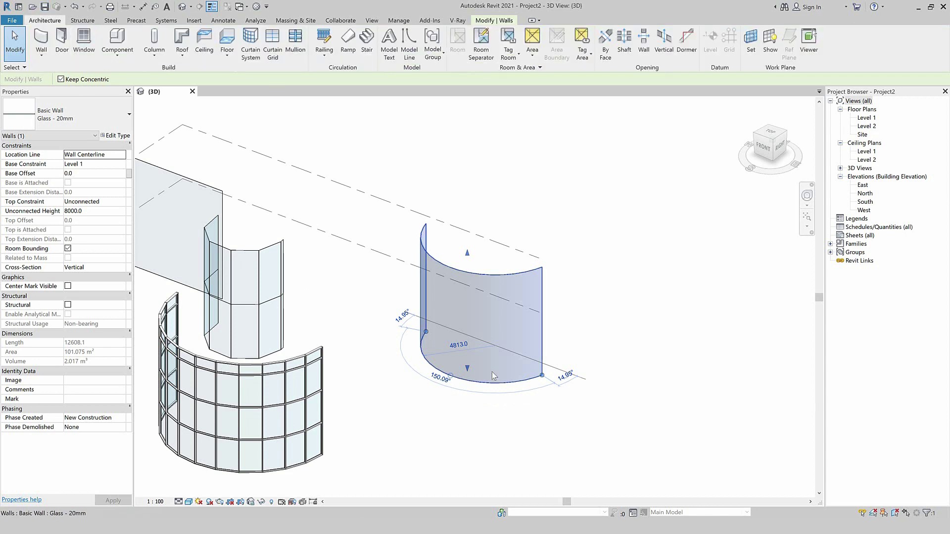
pyautogui.click(497, 194)
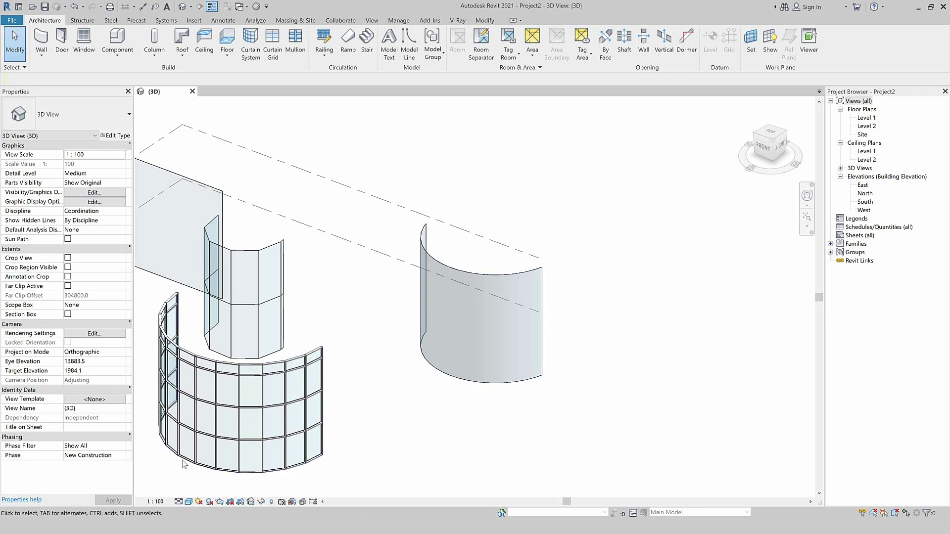
# Step: Zoom and pan the 3D view to frame all the walls
pyautogui.scroll(2, 289, 405)
pyautogui.scroll(1, 298, 328)
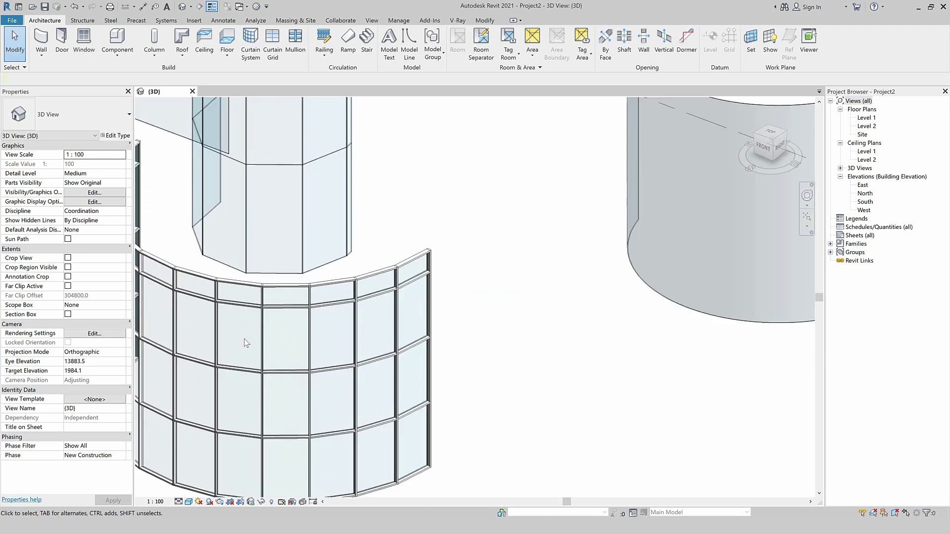
pyautogui.scroll(-2, 245, 339)
pyautogui.scroll(-1, 645, 227)
pyautogui.scroll(-1, 560, 260)
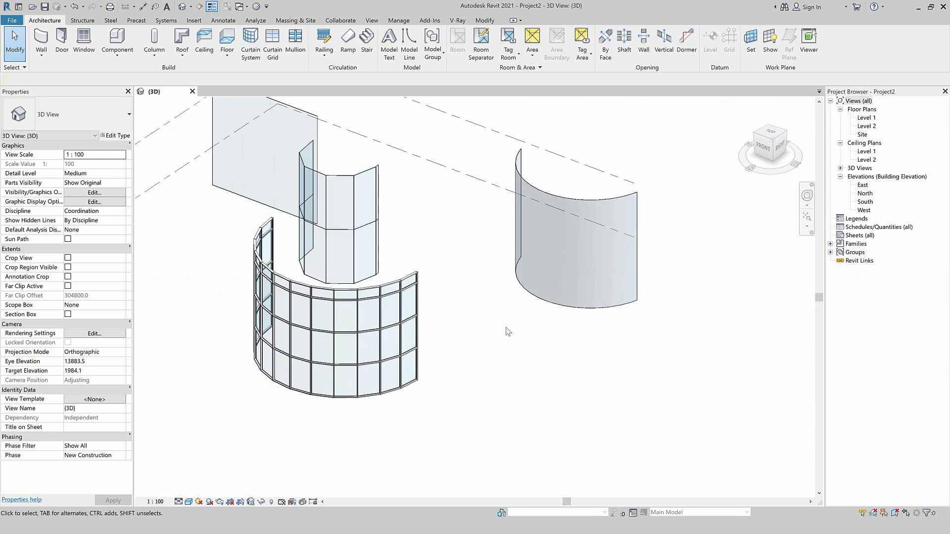
pyautogui.moveTo(450, 350); pyautogui.dragTo(395, 349, button='middle')
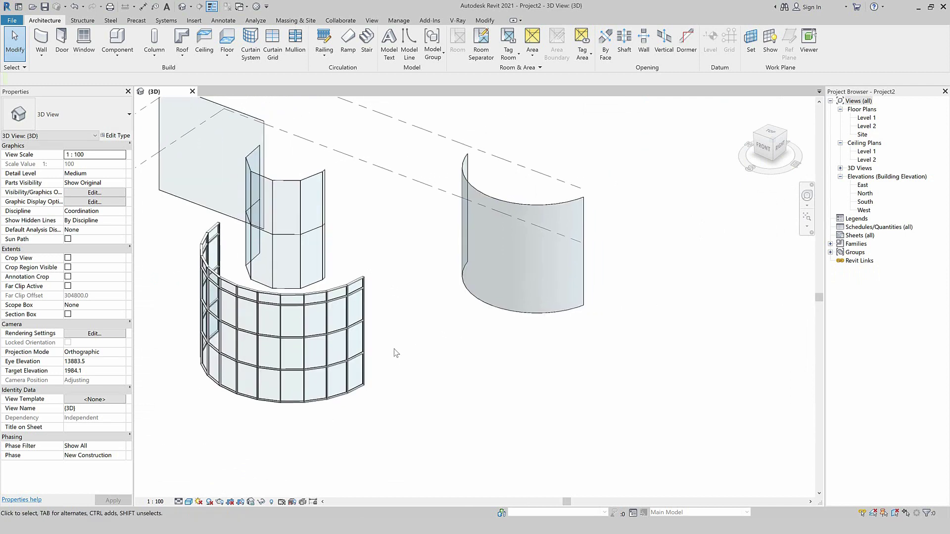
pyautogui.scroll(-1, 394, 348)
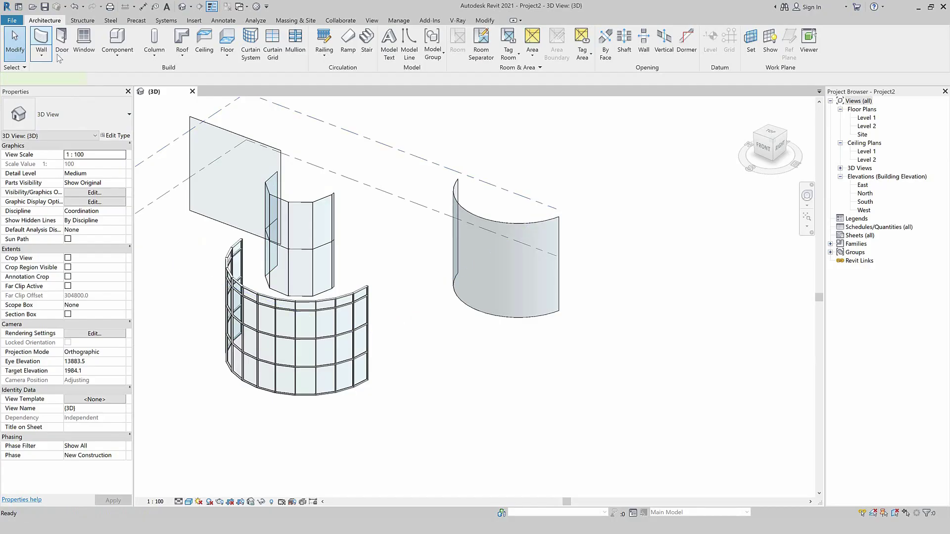
pyautogui.click(40, 45)
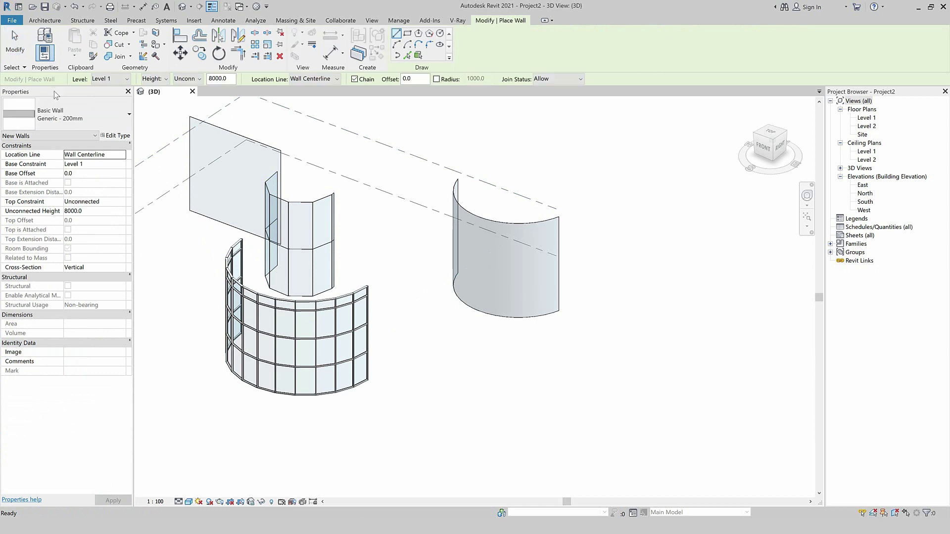
# Step: Draw an L-shaped Storefront curtain wall with a 2000 mm leg from the top view
pyautogui.click(53, 121)
pyautogui.scroll(-2, 75, 426)
pyautogui.scroll(-2, 64, 435)
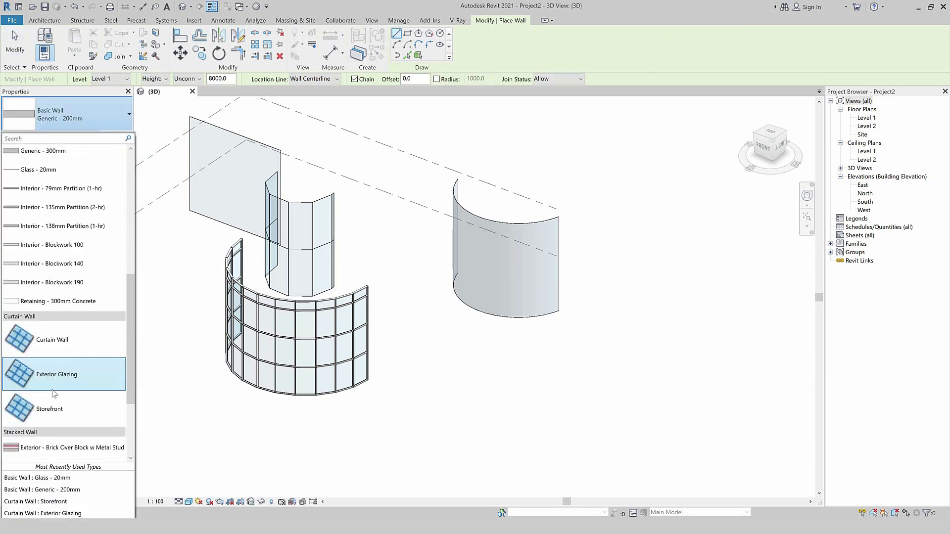
pyautogui.click(54, 410)
pyautogui.scroll(2, 434, 420)
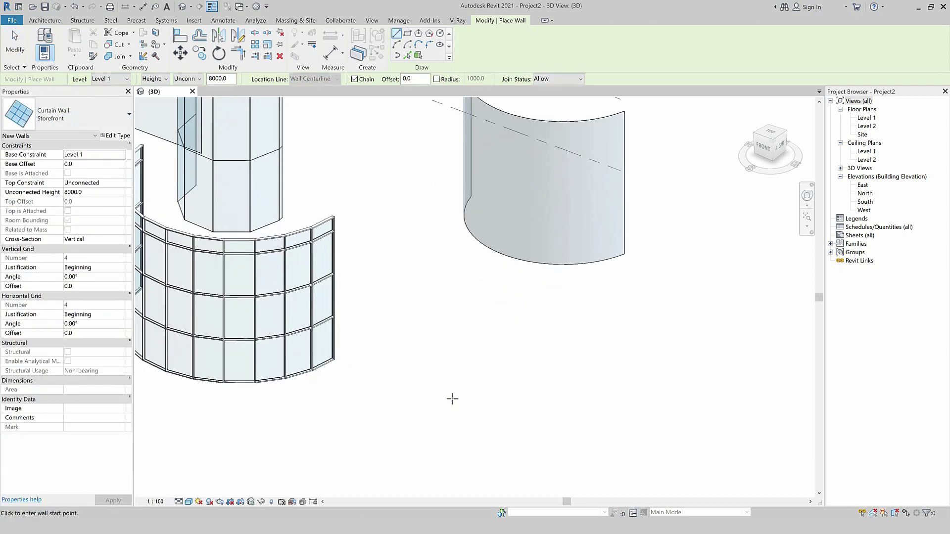
pyautogui.click(774, 132)
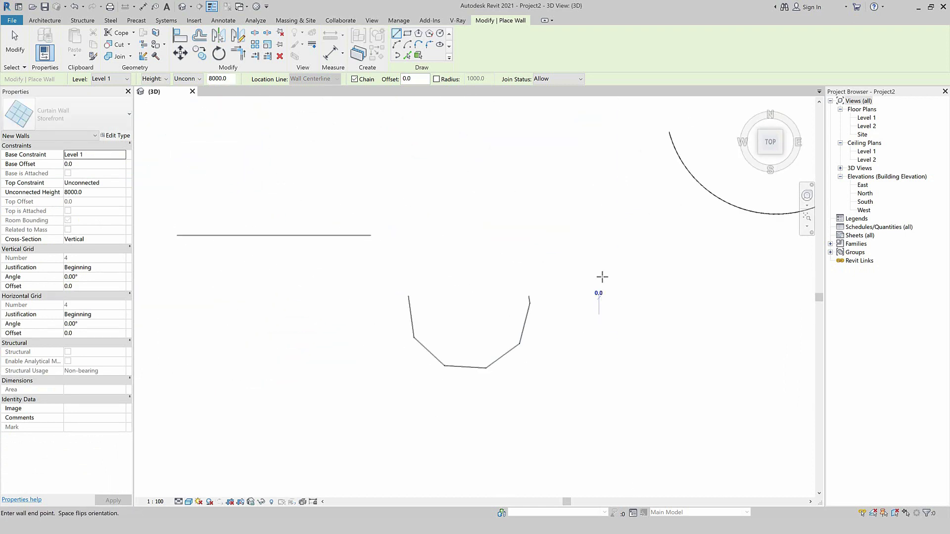
pyautogui.click(599, 318)
pyautogui.click(599, 275)
pyautogui.click(646, 275)
pyautogui.press('Escape')
pyautogui.press('Escape')
pyautogui.moveTo(675, 329)
pyautogui.keyDown('shift'); pyautogui.mouseDown(button='middle')
pyautogui.moveTo(575, 239)
pyautogui.moveTo(566, 173)
pyautogui.moveTo(589, 364)
pyautogui.mouseUp(button='middle'); pyautogui.keyUp('shift')
pyautogui.scroll(3, 589, 363)
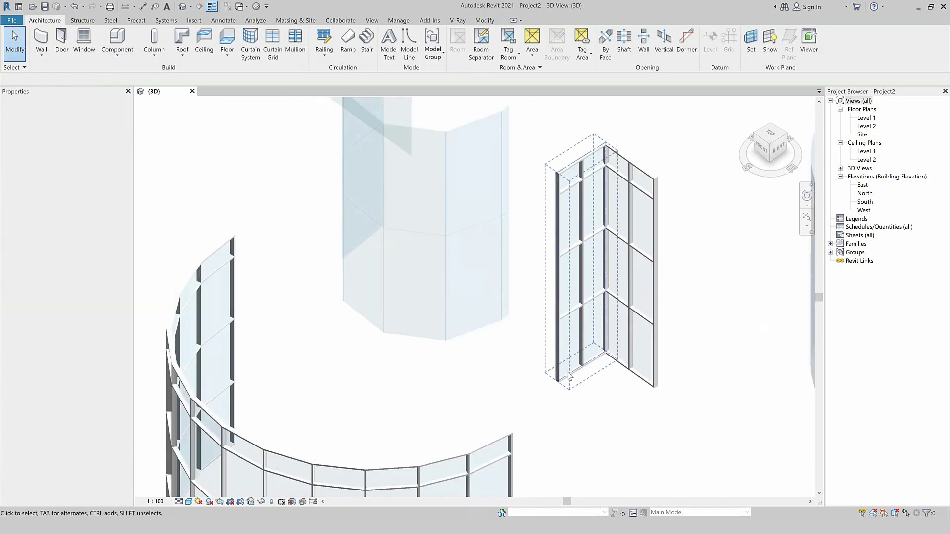
pyautogui.scroll(3, 589, 364)
# Step: Unpin the four mullions on one vertical gridline and make them Circular Mullion 50mm Radius
pyautogui.click(591, 362)
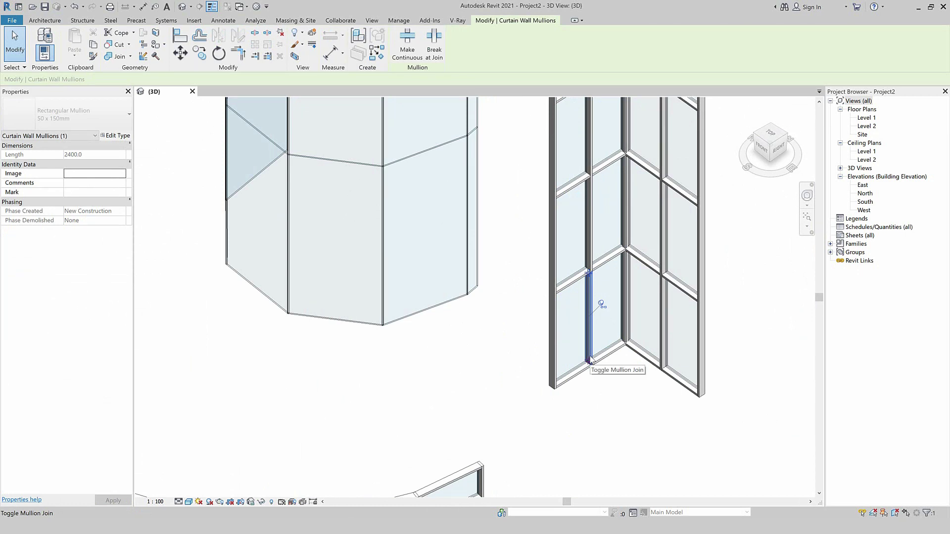
pyautogui.rightClick(590, 361)
pyautogui.moveTo(622, 180)
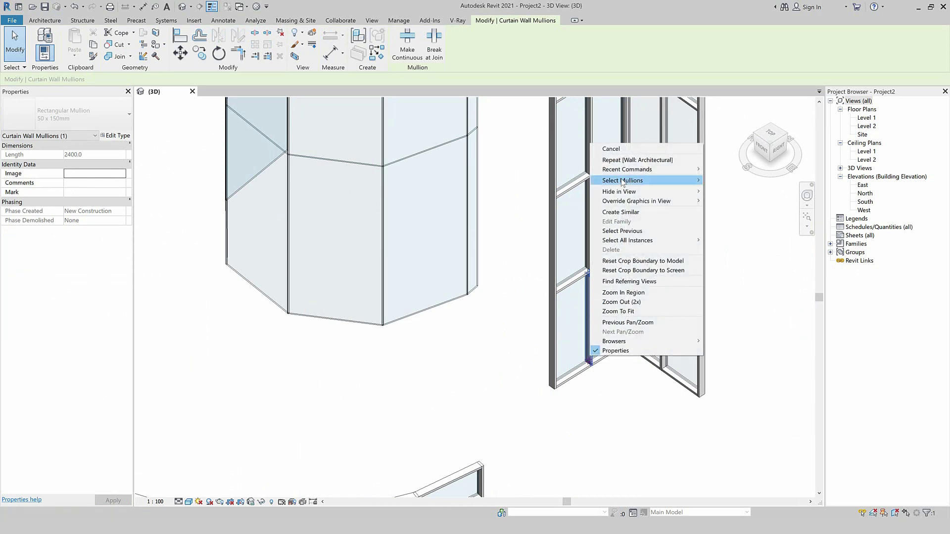
pyautogui.click(733, 181)
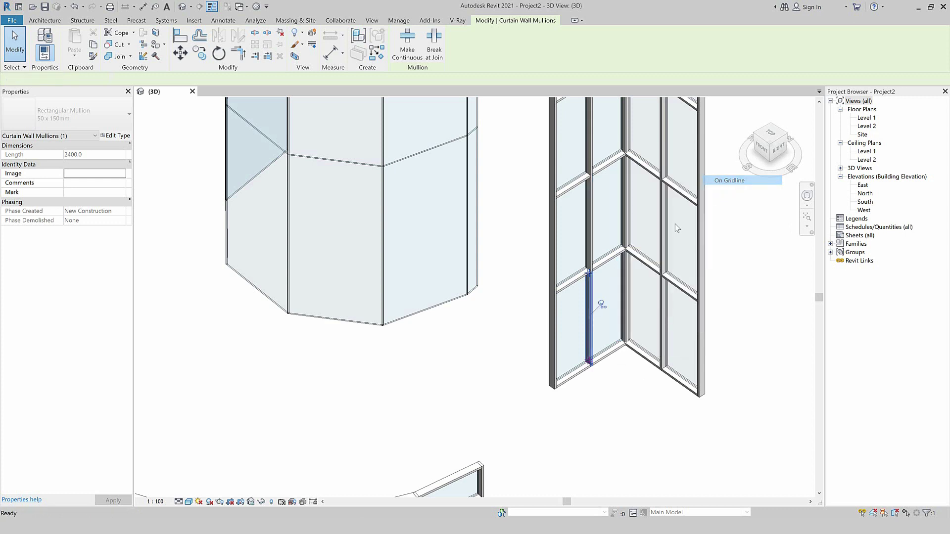
pyautogui.scroll(-2, 501, 359)
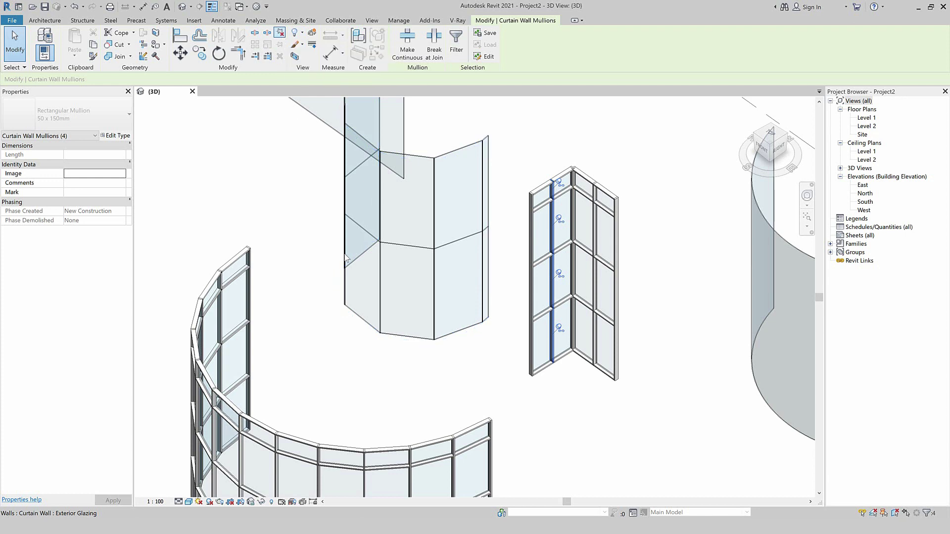
pyautogui.click(559, 221)
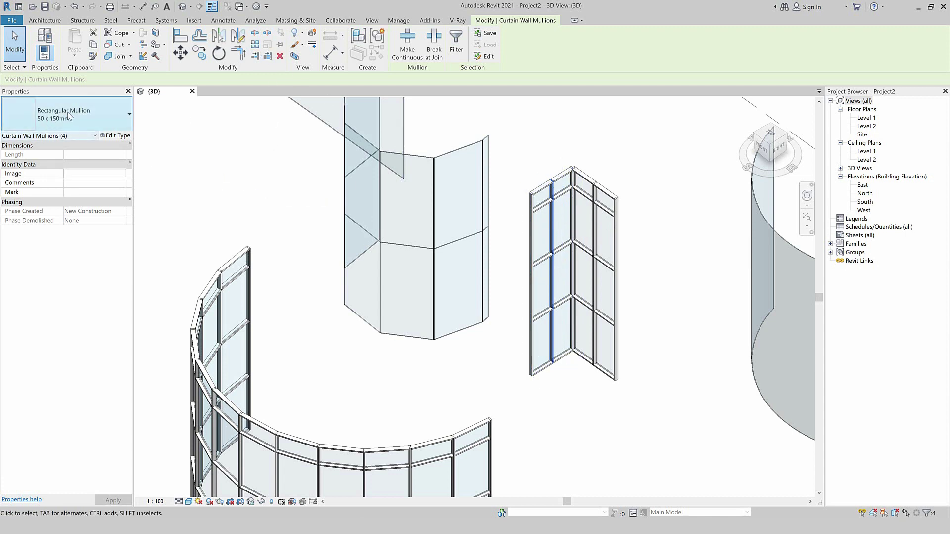
pyautogui.click(123, 125)
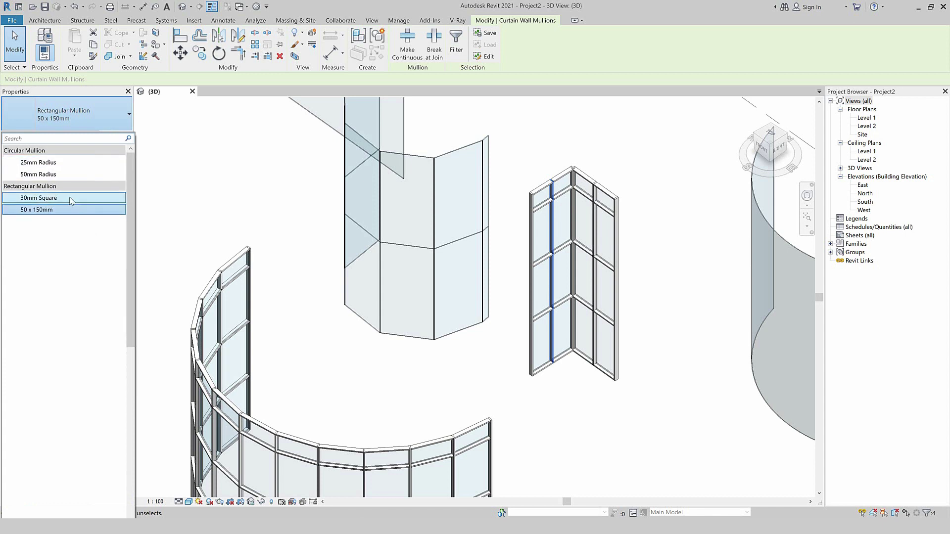
pyautogui.click(67, 173)
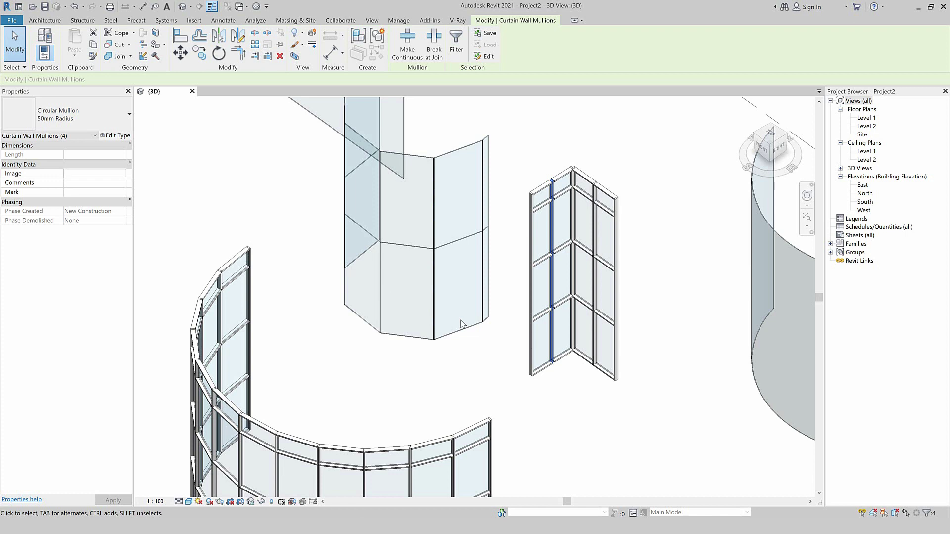
pyautogui.click(473, 360)
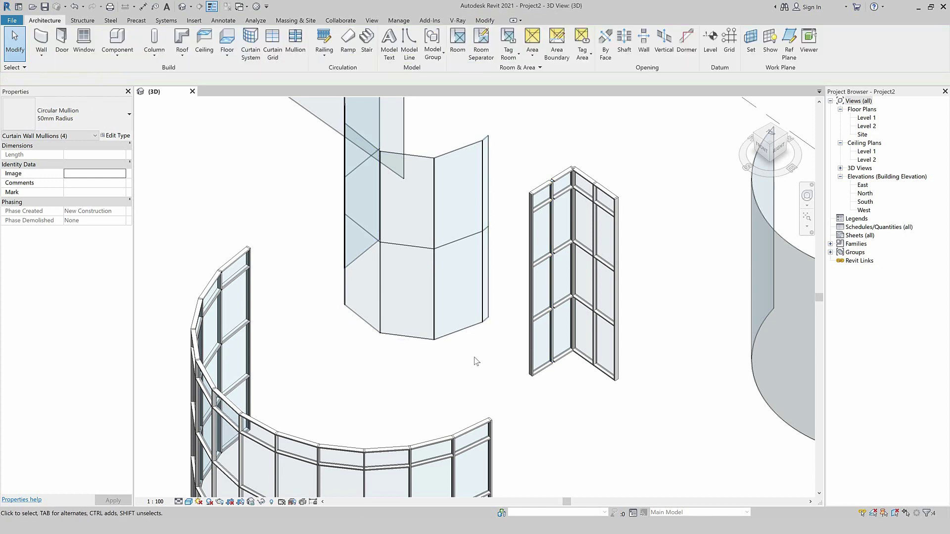
# Step: Change a horizontal mullion near the wall's top to Circular Mullion 25mm Radius
pyautogui.scroll(3, 576, 165)
pyautogui.scroll(2, 583, 152)
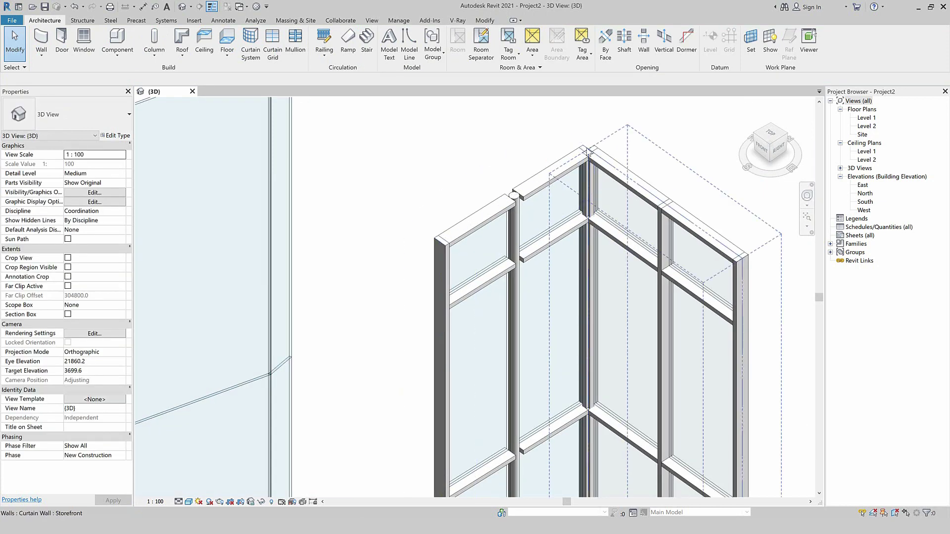
pyautogui.scroll(4, 449, 223)
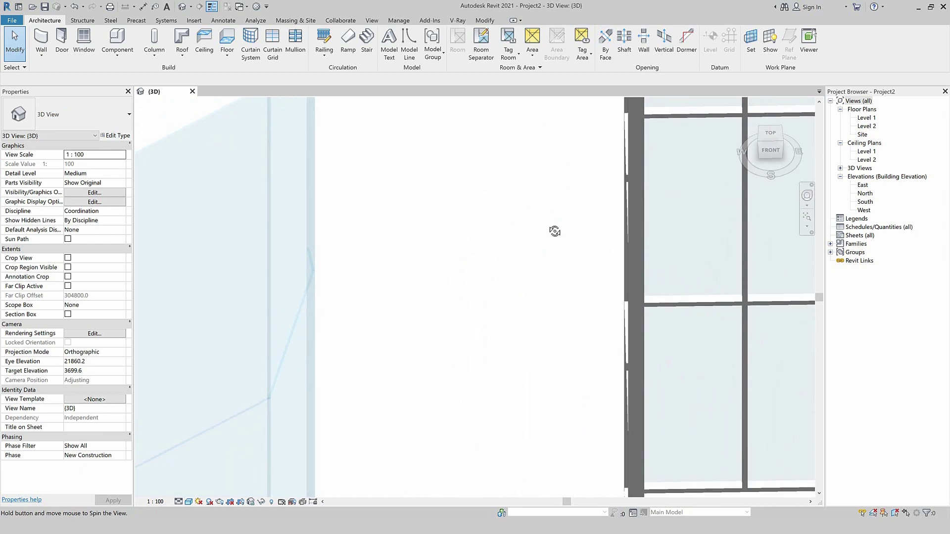
pyautogui.scroll(-4, 482, 296)
pyautogui.scroll(2, 486, 216)
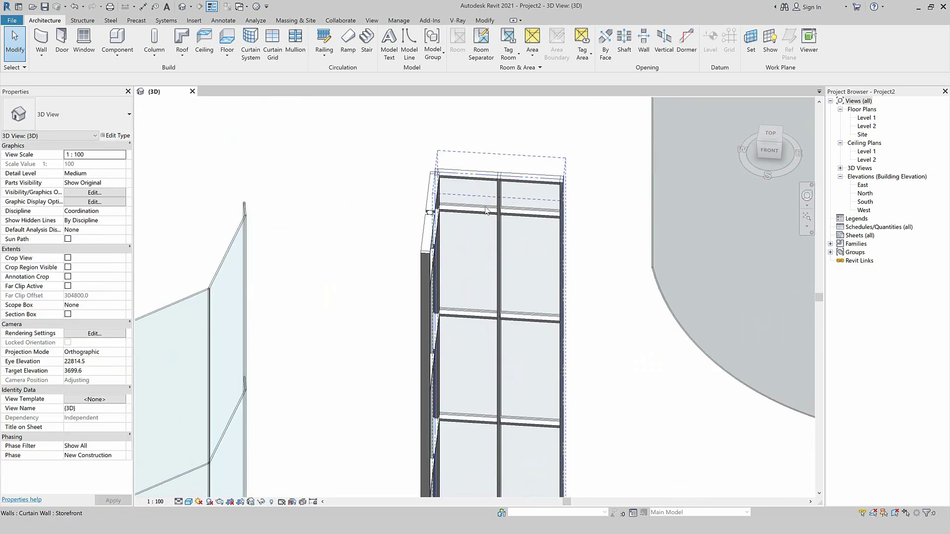
pyautogui.press('Tab')
pyautogui.press('Tab')
pyautogui.press('Tab')
pyautogui.press('Tab')
pyautogui.click(487, 216)
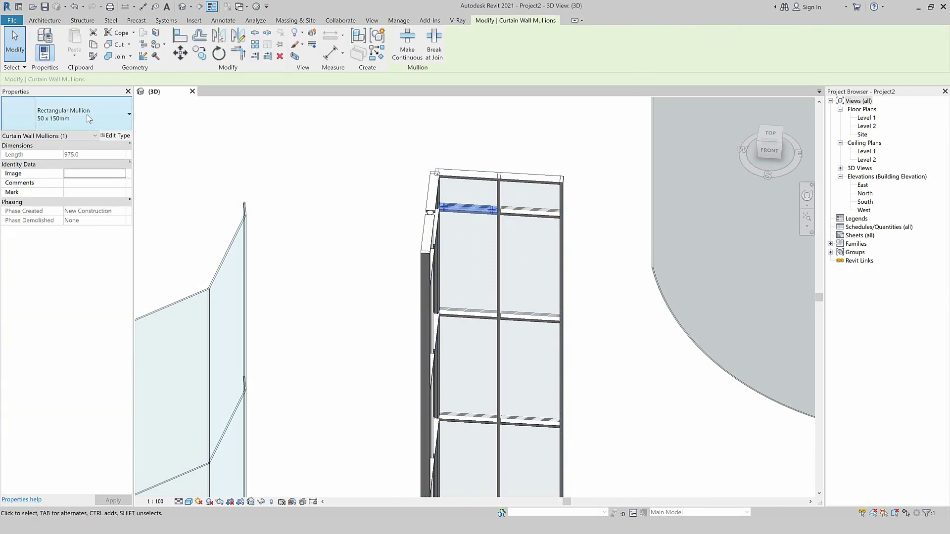
pyautogui.click(94, 117)
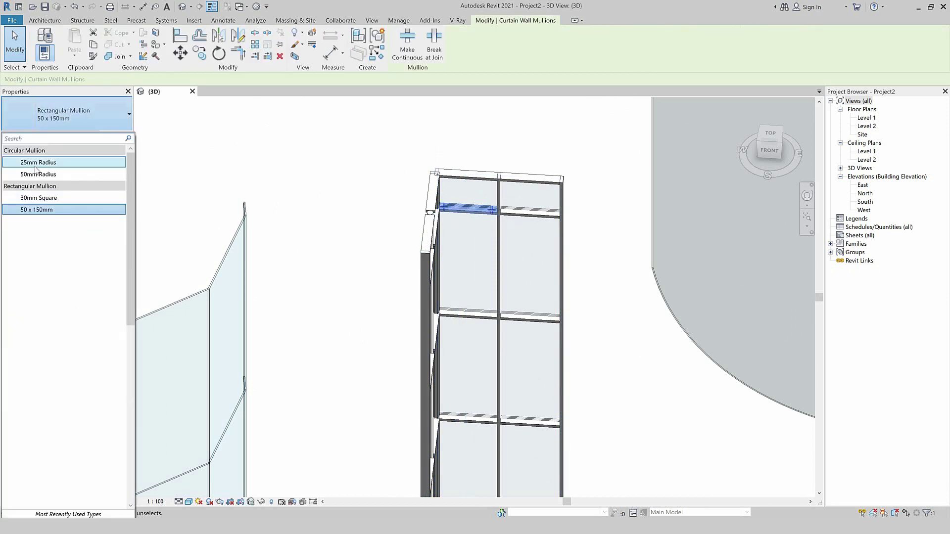
pyautogui.click(35, 165)
# Step: Select all four mullions on the storefront's corner gridline
pyautogui.moveTo(322, 273)
pyautogui.keyDown('shift'); pyautogui.mouseDown(button='middle')
pyautogui.moveTo(256, 265)
pyautogui.moveTo(391, 163)
pyautogui.mouseUp(button='middle'); pyautogui.keyUp('shift')
pyautogui.scroll(3, 396, 157)
pyautogui.scroll(3, 387, 174)
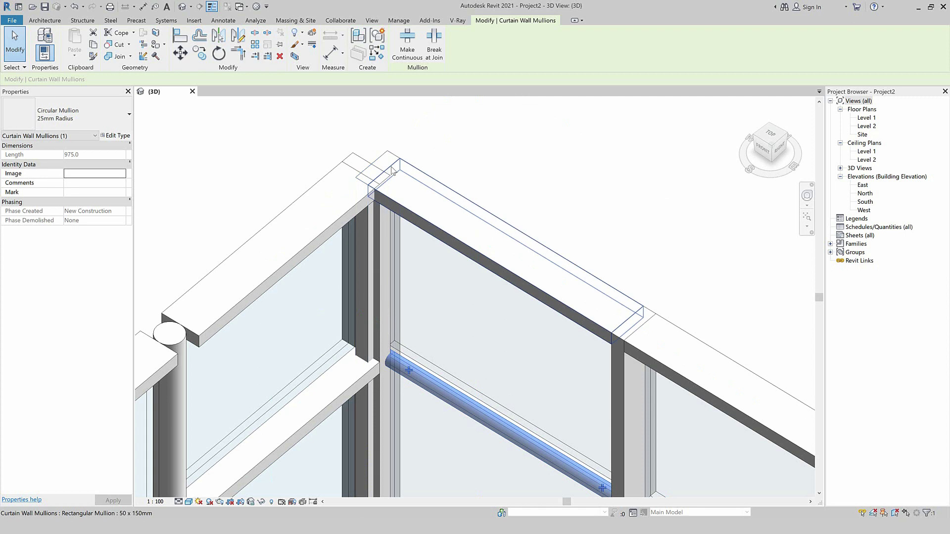
pyautogui.click(391, 167)
pyautogui.rightClick(391, 167)
pyautogui.moveTo(423, 204)
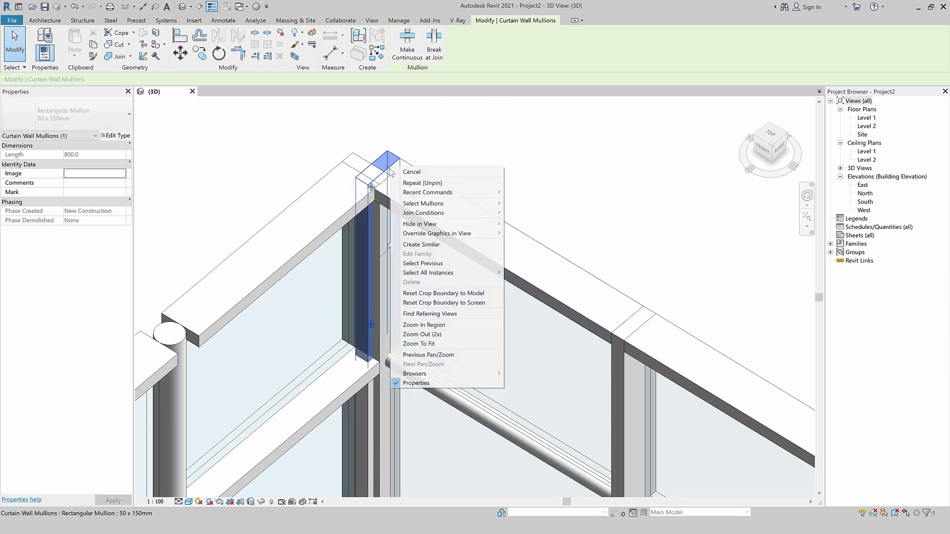
pyautogui.click(528, 205)
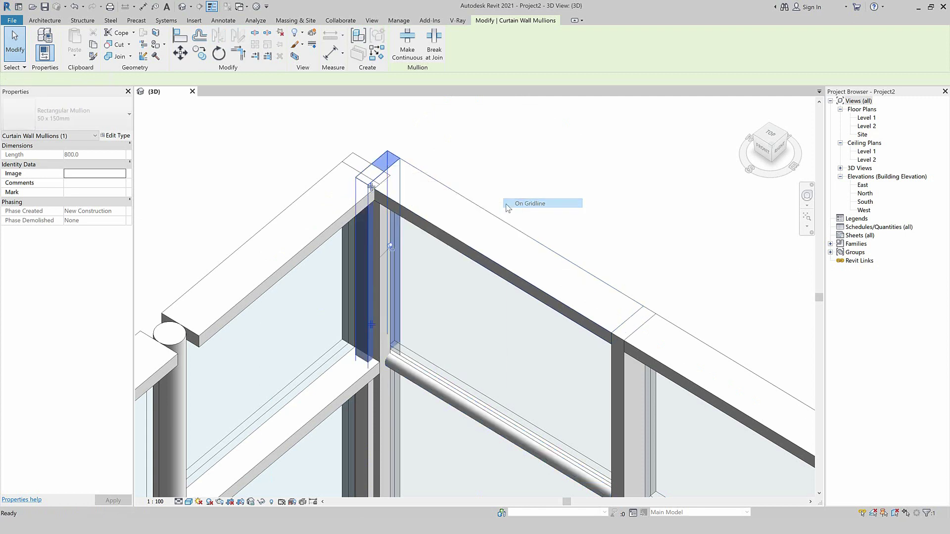
pyautogui.scroll(-2, 411, 170)
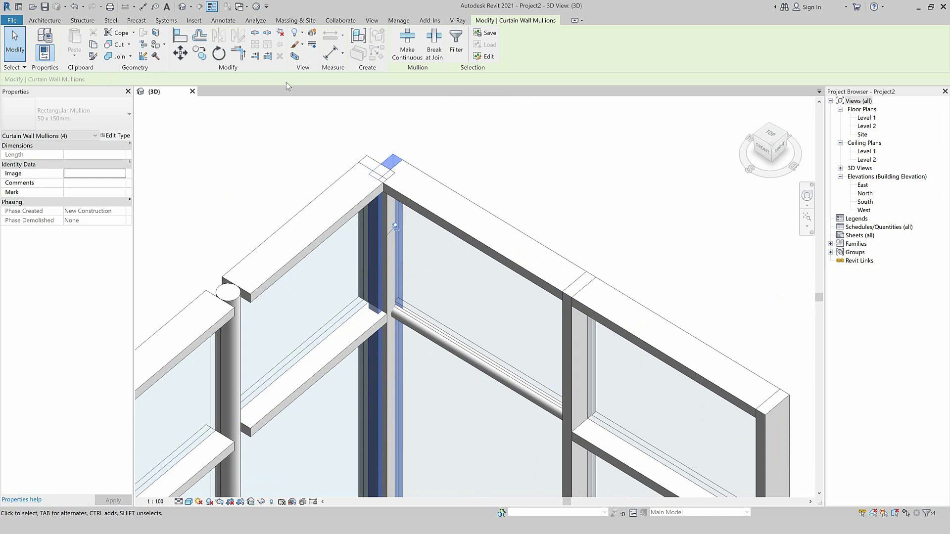
pyautogui.click(99, 117)
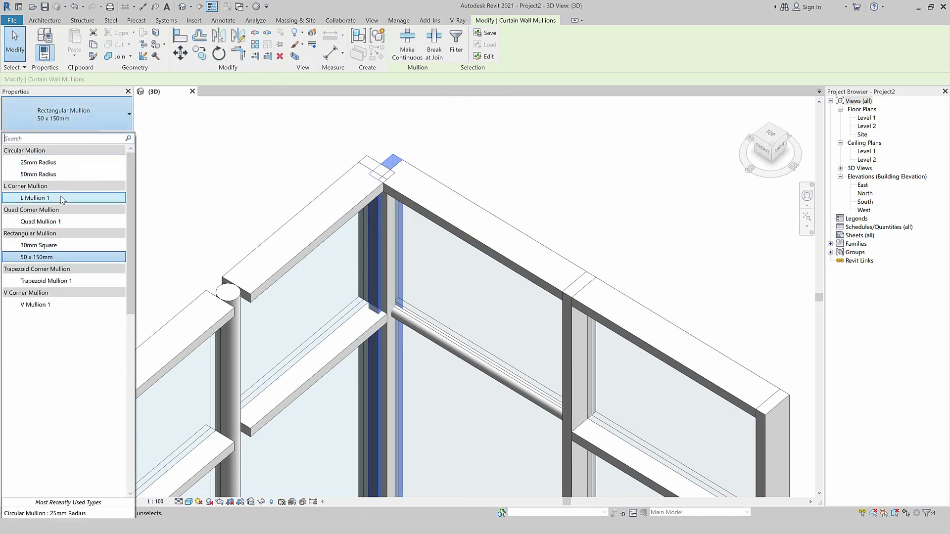
# Step: Change the corner mullions to Quad Mullion 1, deleting the conflicting mullions
pyautogui.click(59, 223)
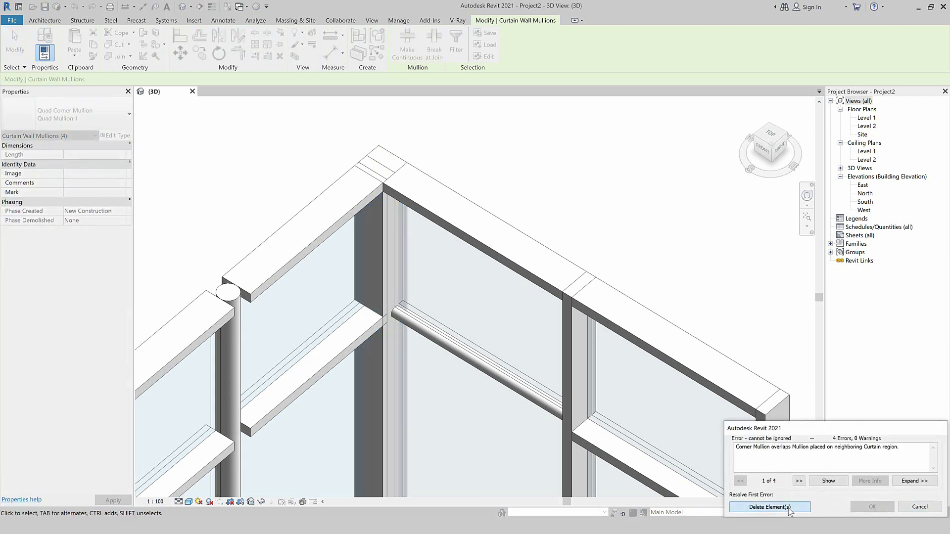
pyautogui.click(769, 506)
pyautogui.scroll(-3, 440, 162)
pyautogui.scroll(-2, 456, 130)
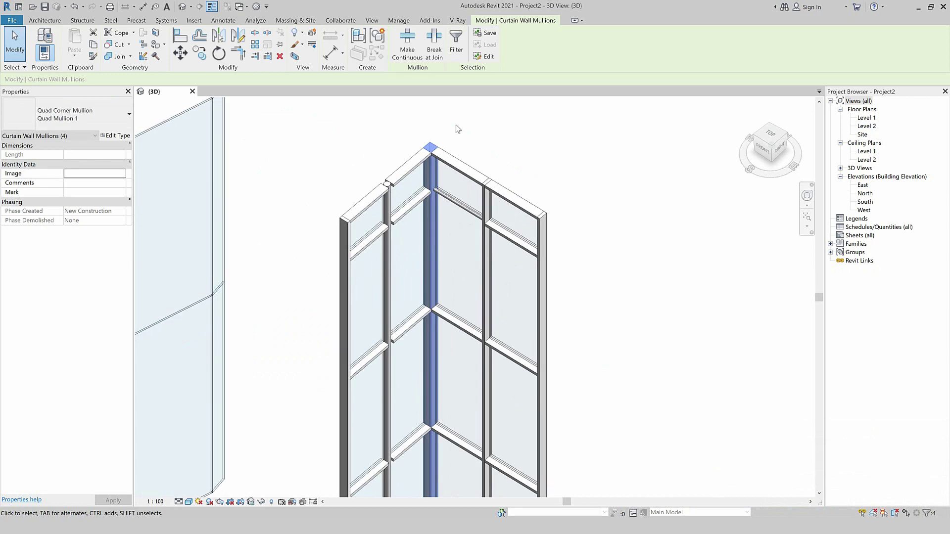
pyautogui.scroll(-2, 494, 138)
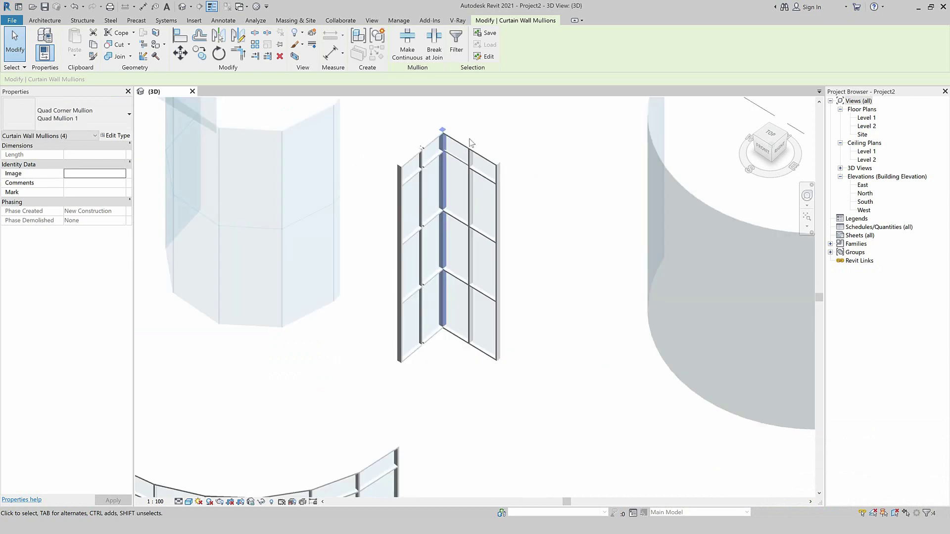
# Step: Delete the L-shaped storefront wall and pan to the remaining walls
pyautogui.click(541, 127)
pyautogui.scroll(2, 503, 135)
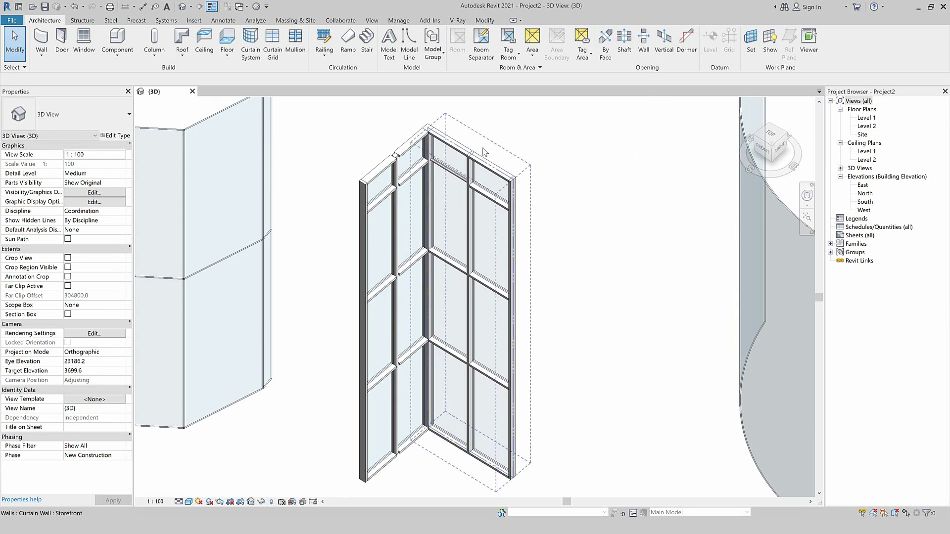
pyautogui.scroll(-3, 494, 149)
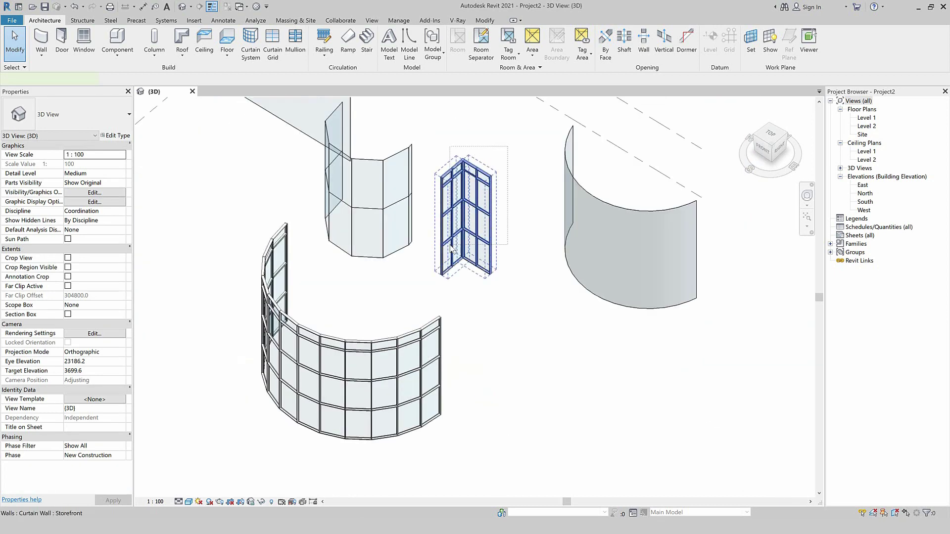
pyautogui.click(455, 247)
pyautogui.press('Delete')
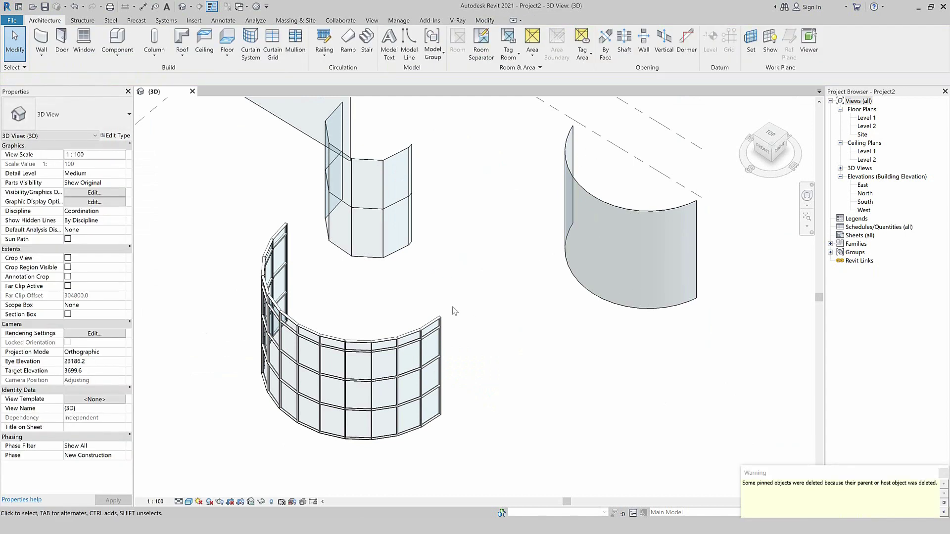
pyautogui.moveTo(515, 289); pyautogui.dragTo(303, 311, button='middle')
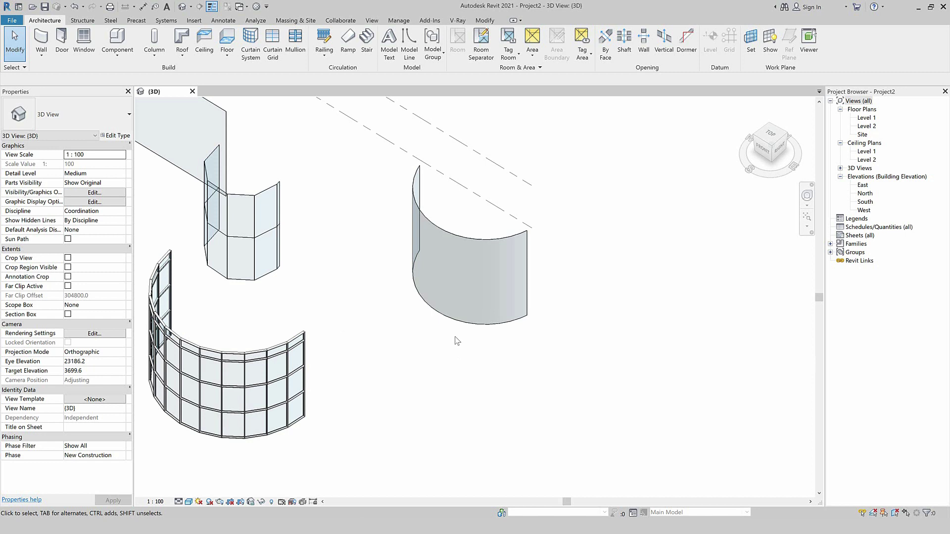
# Step: Duplicate the curved wall's Glass - 20mm type as a new wall type named Mullion
pyautogui.click(470, 267)
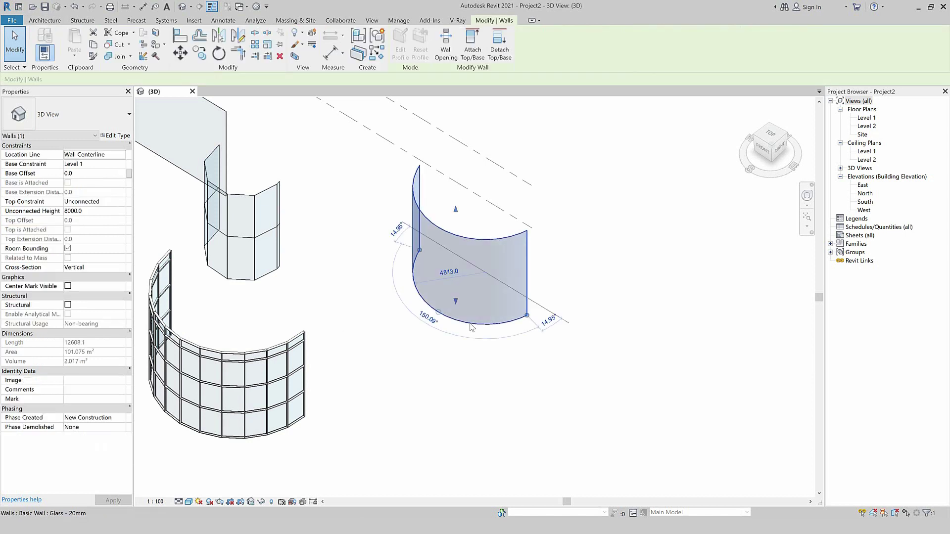
pyautogui.click(116, 136)
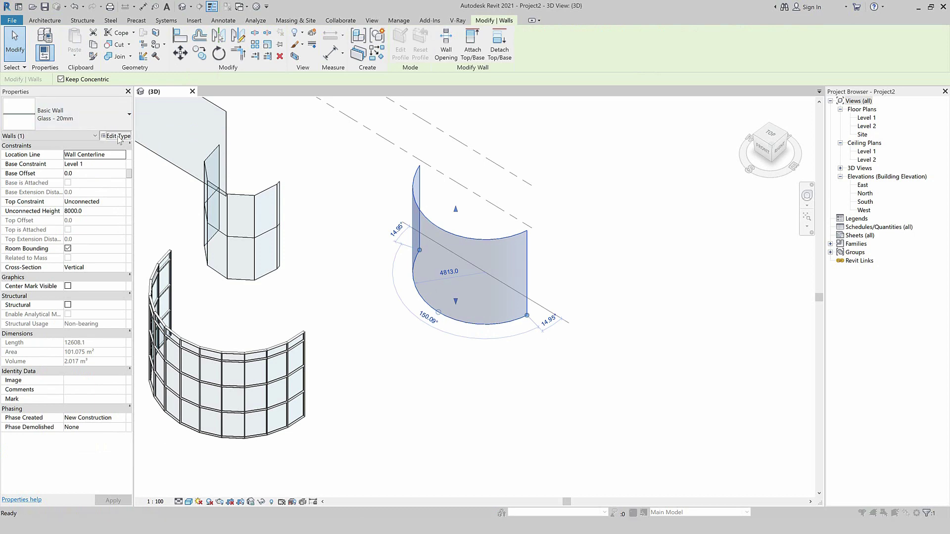
pyautogui.click(529, 87)
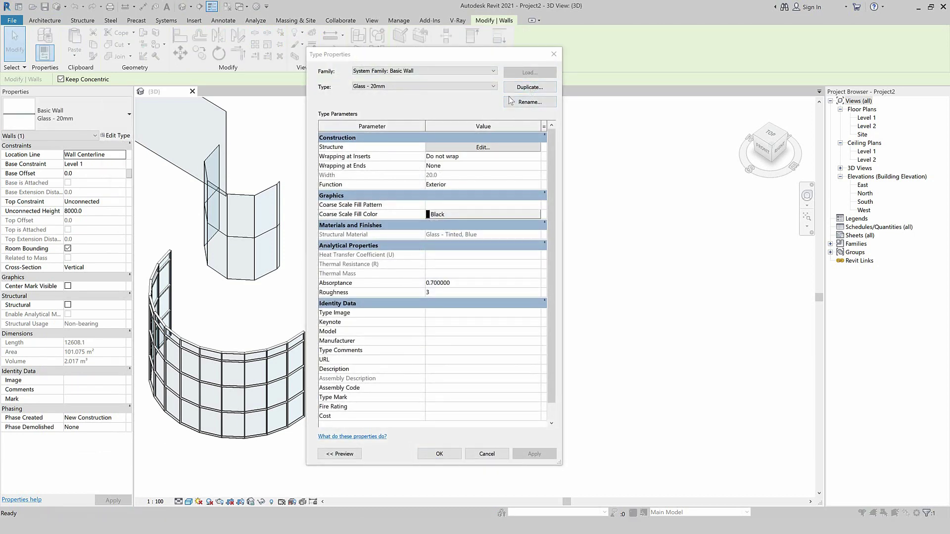
pyautogui.write('m')
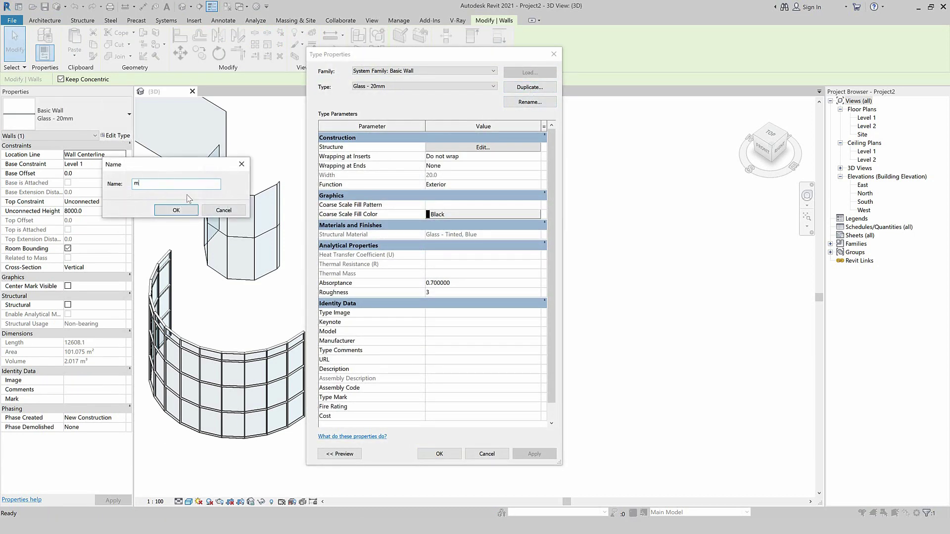
pyautogui.press('BackSpace')
pyautogui.write('M')
pyautogui.click(167, 212)
# Step: Give the Mullion type a single 150 mm Aluminium structure layer and apply it
pyautogui.click(458, 150)
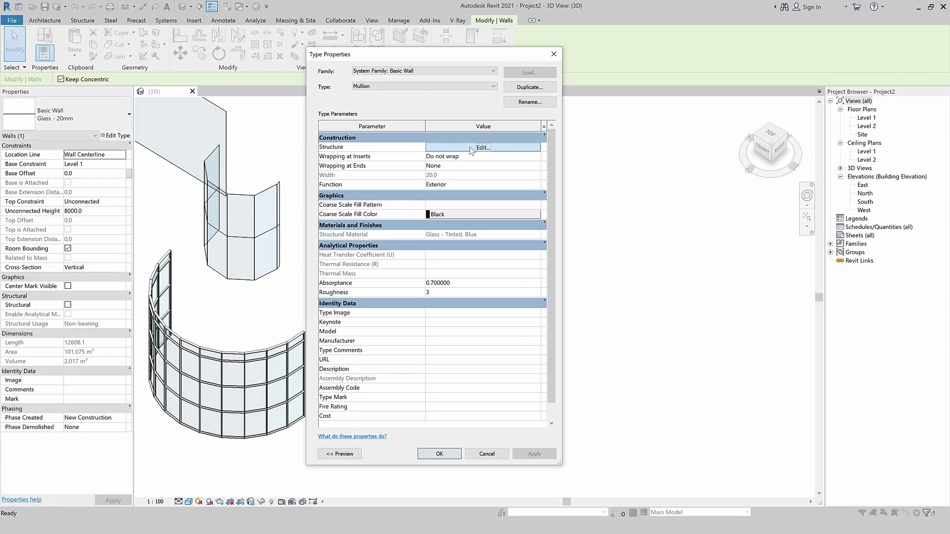
pyautogui.click(470, 148)
pyautogui.click(430, 154)
pyautogui.write('a')
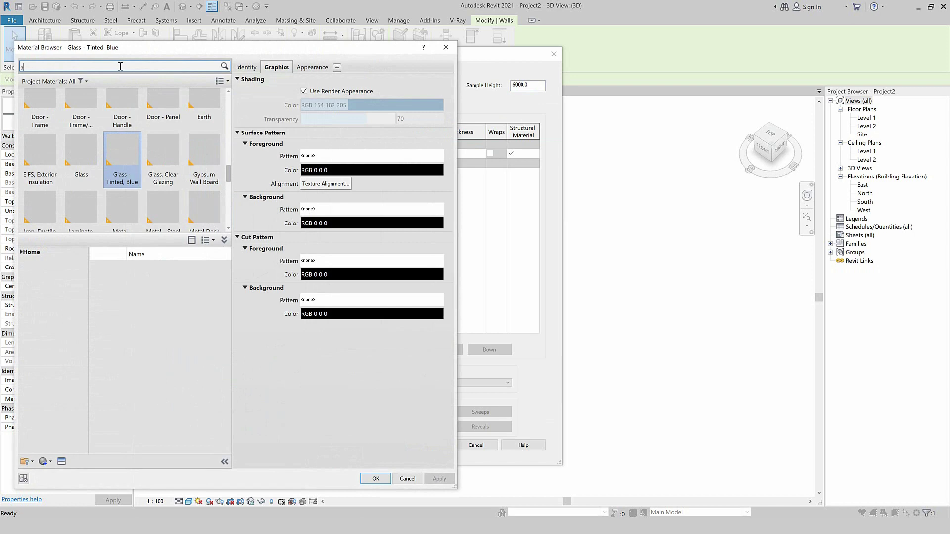
pyautogui.write('ll')
pyautogui.click(39, 129)
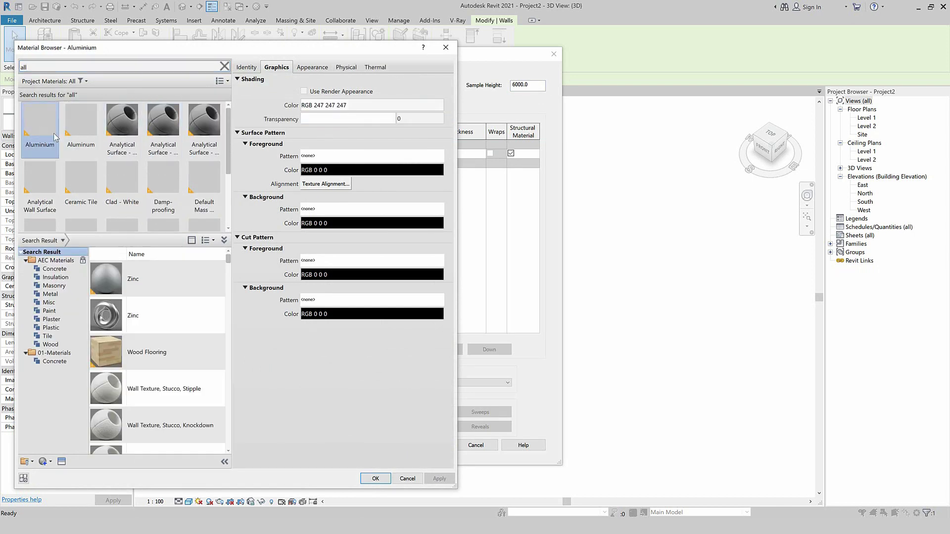
pyautogui.click(304, 91)
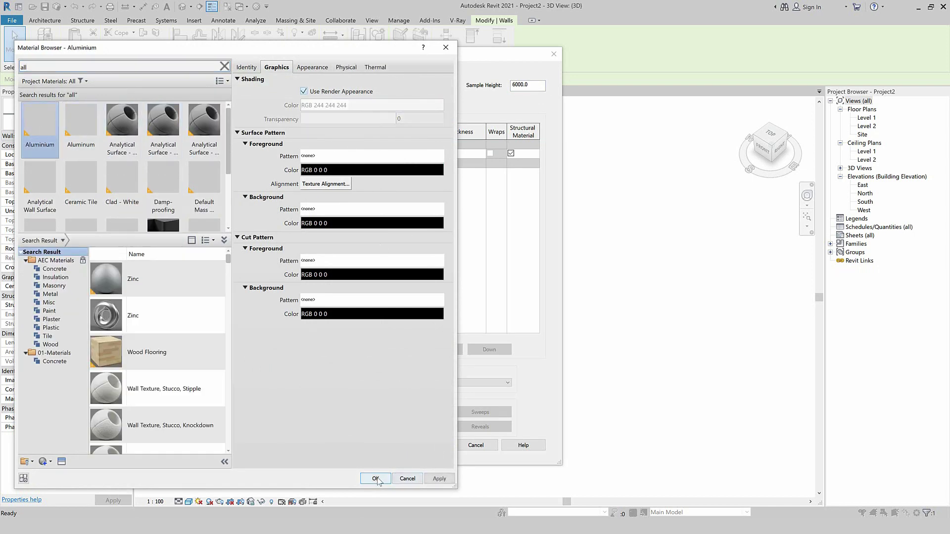
pyautogui.click(376, 478)
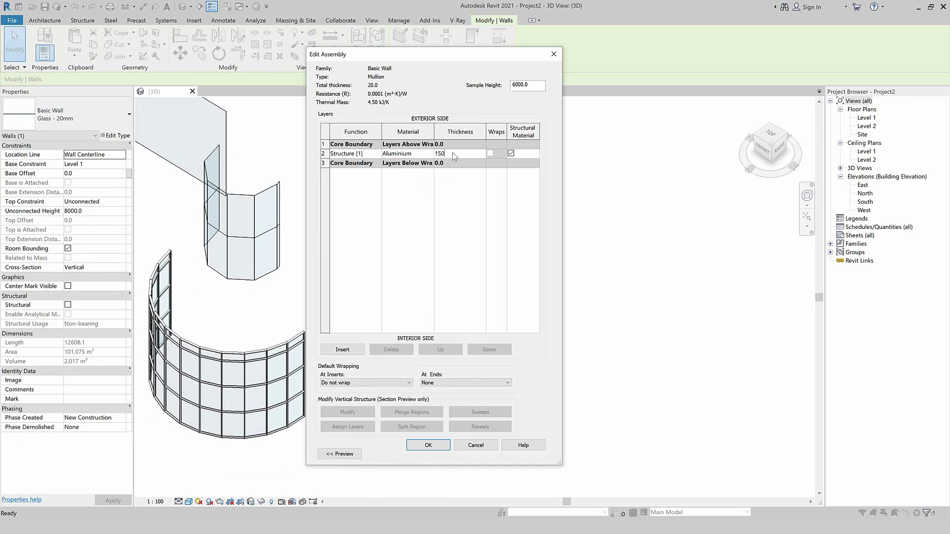
pyautogui.write('150')
pyautogui.click(416, 447)
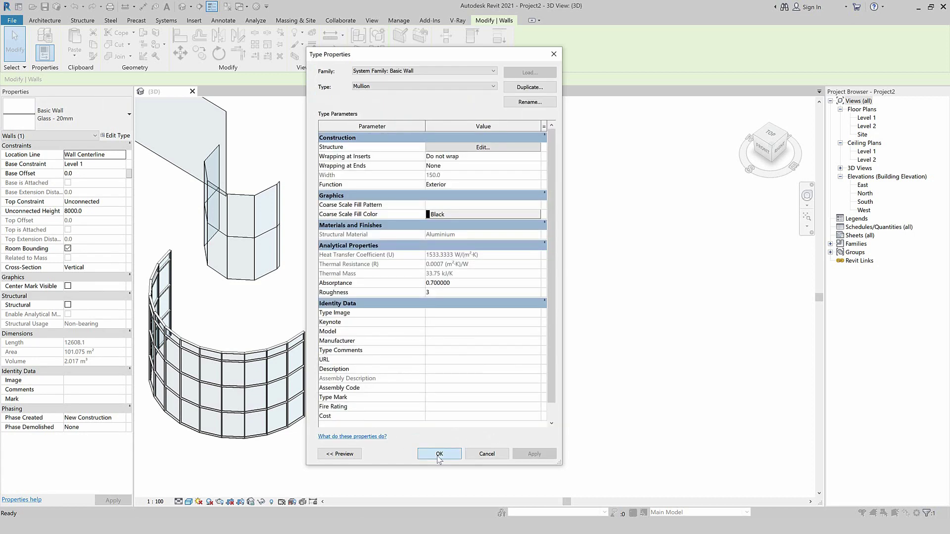
pyautogui.click(439, 454)
pyautogui.click(439, 457)
pyautogui.click(76, 113)
pyautogui.click(41, 40)
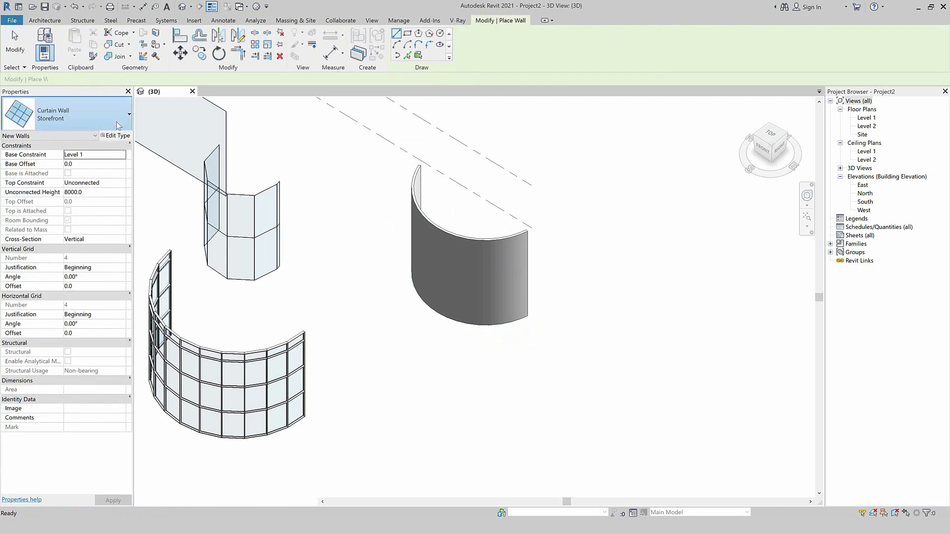
# Step: Draw a second curved Basic Wall Glass - 20mm arc wall beside the aluminium one
pyautogui.click(74, 114)
pyautogui.scroll(2, 99, 304)
pyautogui.scroll(2, 87, 292)
pyautogui.scroll(-1, 86, 295)
pyautogui.click(63, 292)
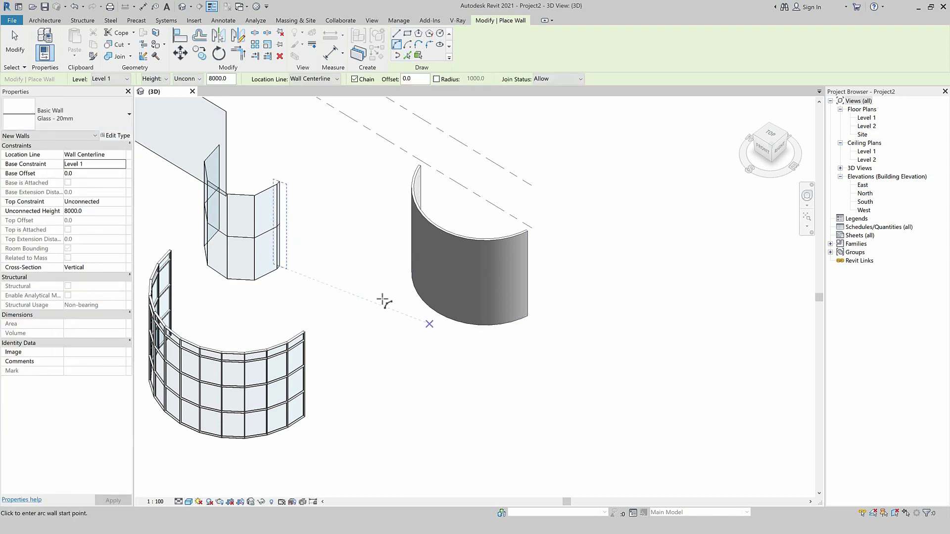
pyautogui.moveTo(541, 358); pyautogui.dragTo(487, 340, button='middle')
pyautogui.click(488, 339)
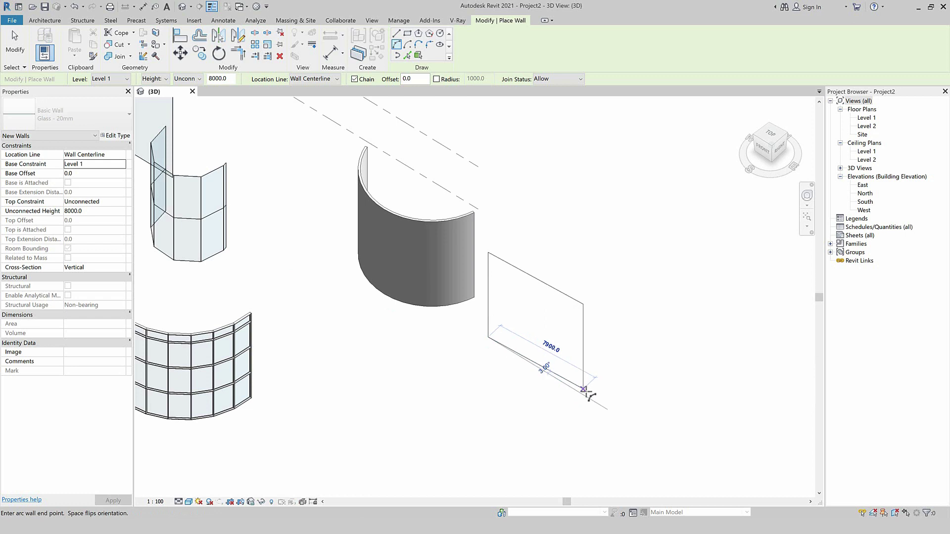
pyautogui.click(574, 389)
pyautogui.click(485, 400)
pyautogui.press('Escape')
pyautogui.press('Escape')
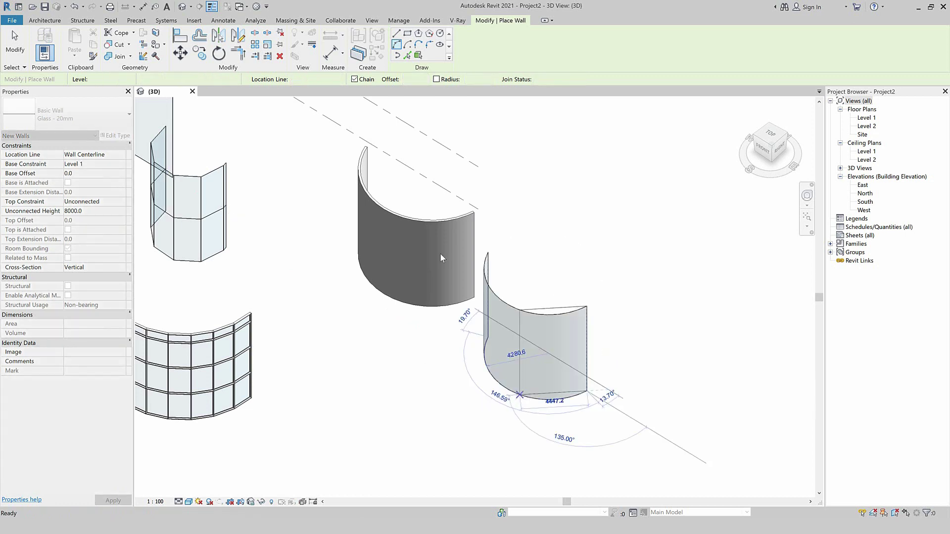
# Step: Box-select the old faceted and gridded curtain walls and delete them
pyautogui.scroll(3, 432, 225)
pyautogui.scroll(2, 401, 245)
pyautogui.scroll(-2, 428, 305)
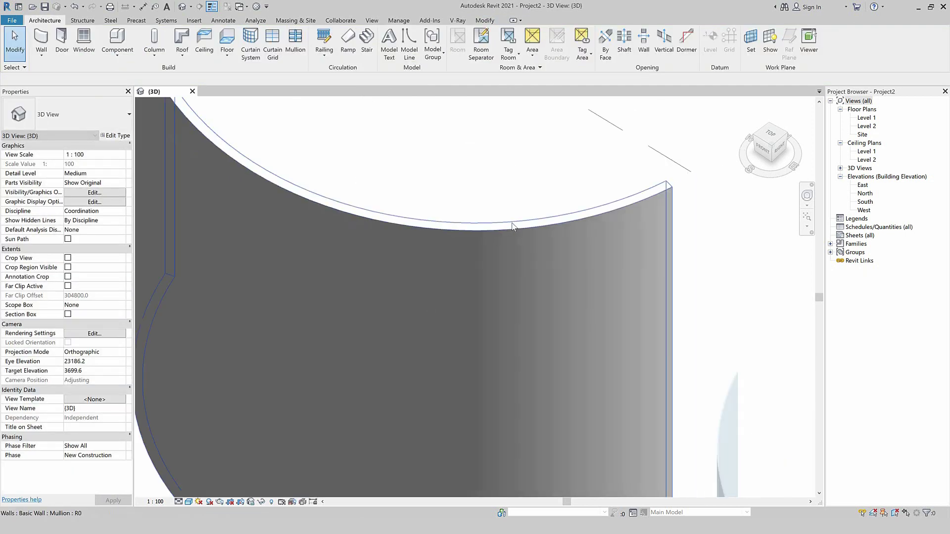
pyautogui.scroll(-2, 429, 306)
pyautogui.scroll(-2, 558, 228)
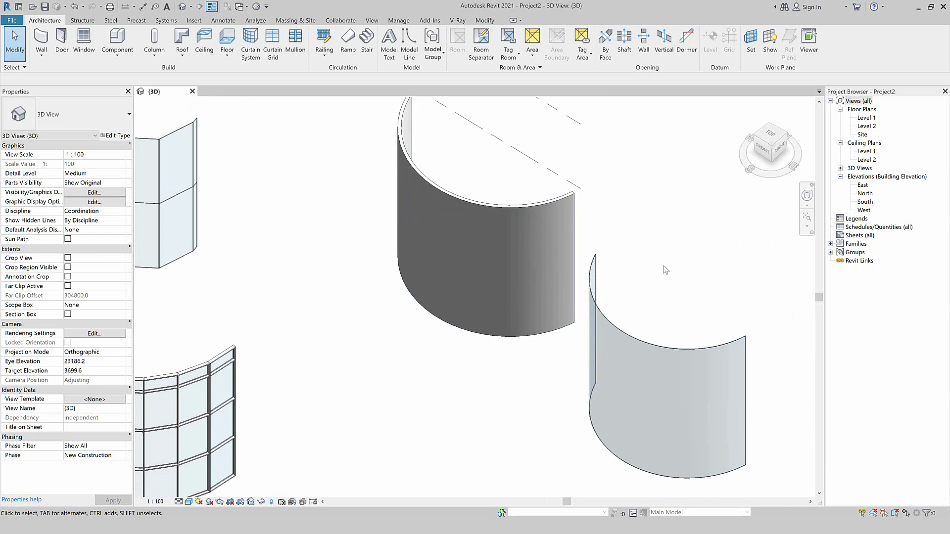
pyautogui.scroll(-1, 666, 262)
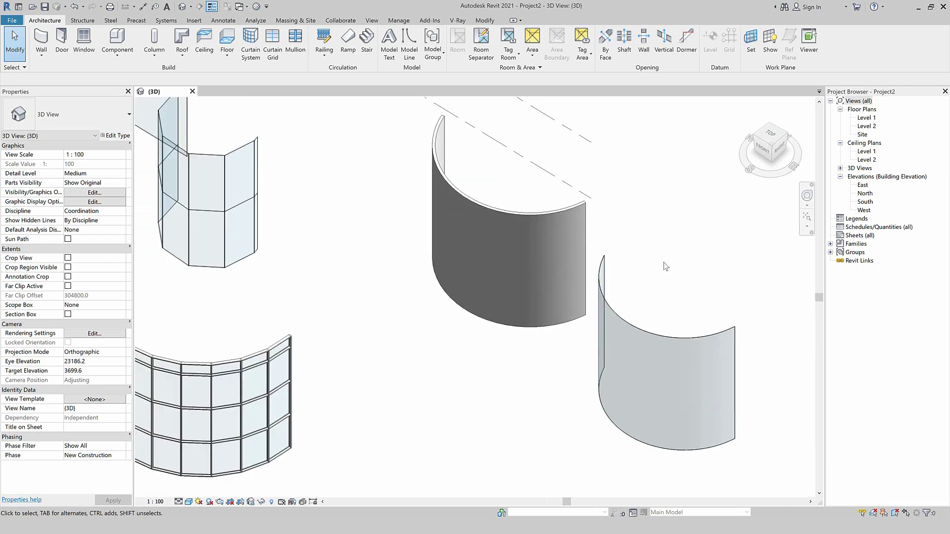
pyautogui.scroll(-1, 664, 263)
pyautogui.scroll(-1, 664, 262)
pyautogui.moveTo(458, 385); pyautogui.dragTo(375, 164)
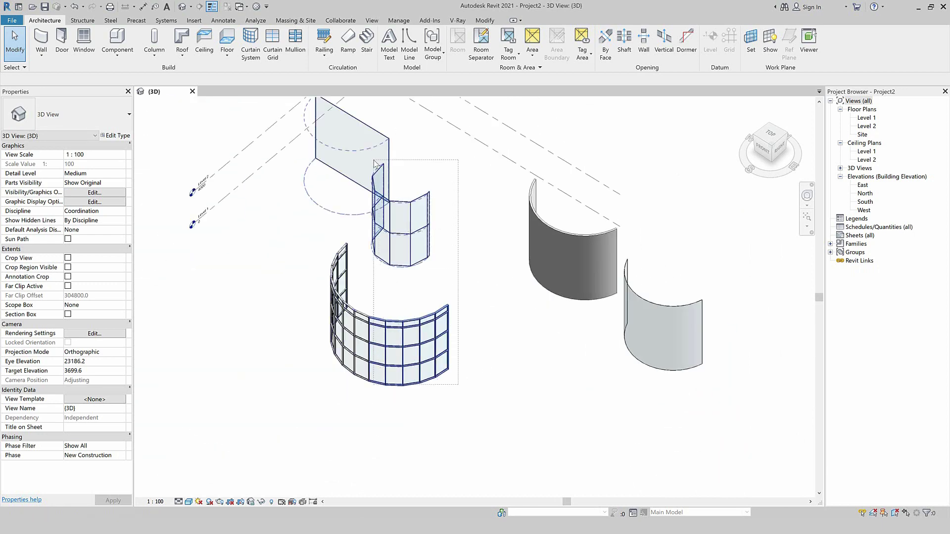
pyautogui.press('Delete')
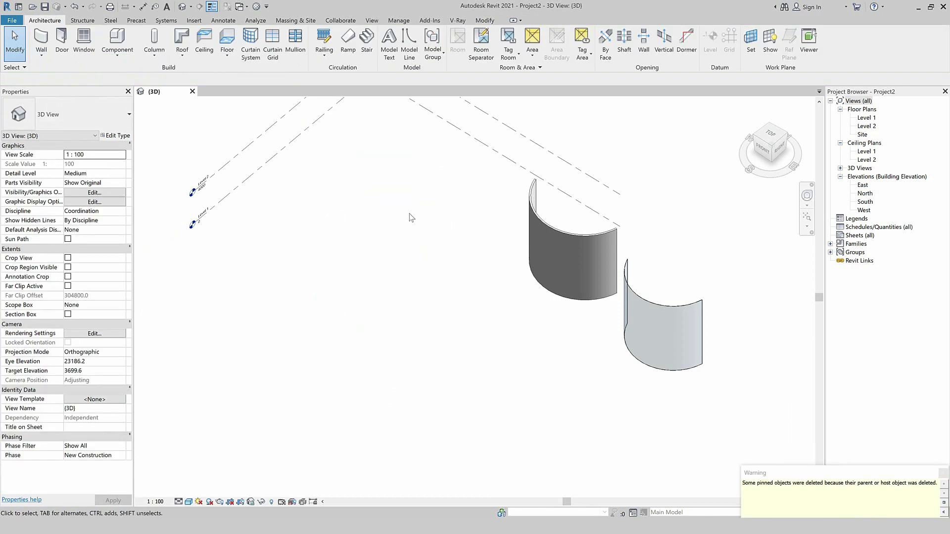
# Step: From the top view, set up an arc wall using the Storefront curtain wall type
pyautogui.click(772, 133)
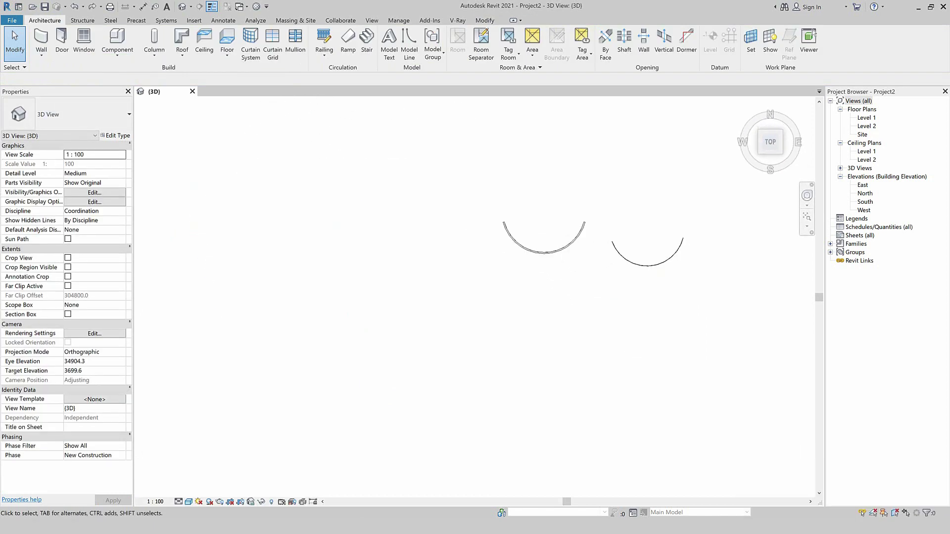
pyautogui.click(41, 40)
pyautogui.click(97, 119)
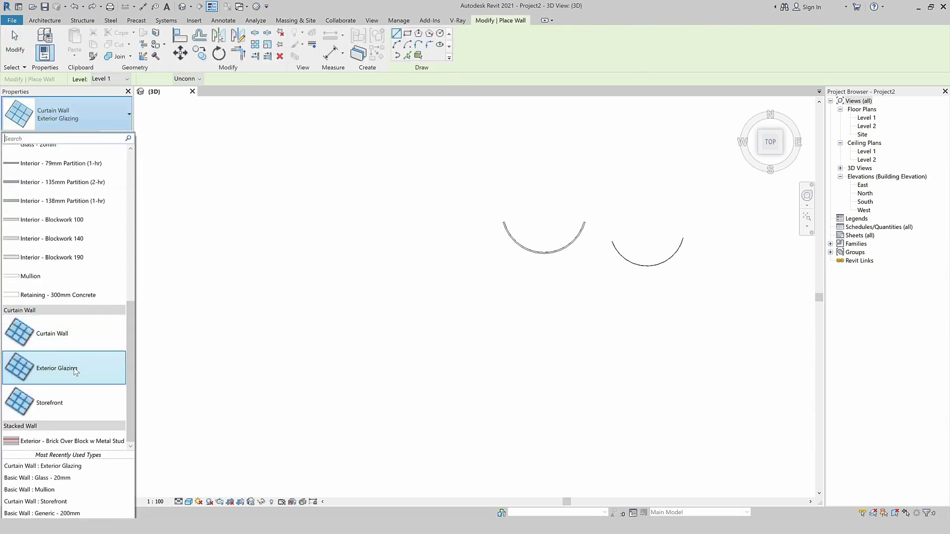
pyautogui.click(54, 398)
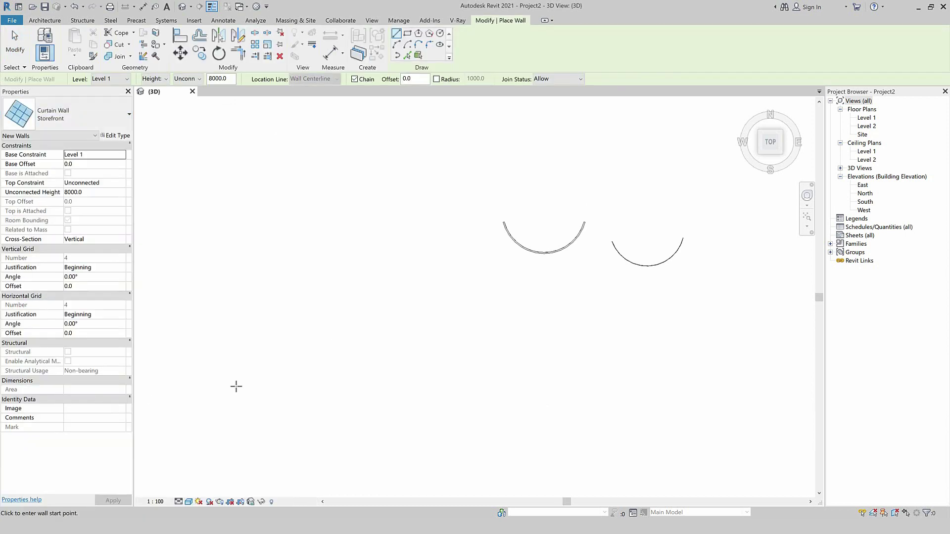
pyautogui.click(396, 44)
# Step: Draw the semicircular Storefront curtain wall arc and return to the angled 3D view
pyautogui.click(369, 343)
pyautogui.click(368, 422)
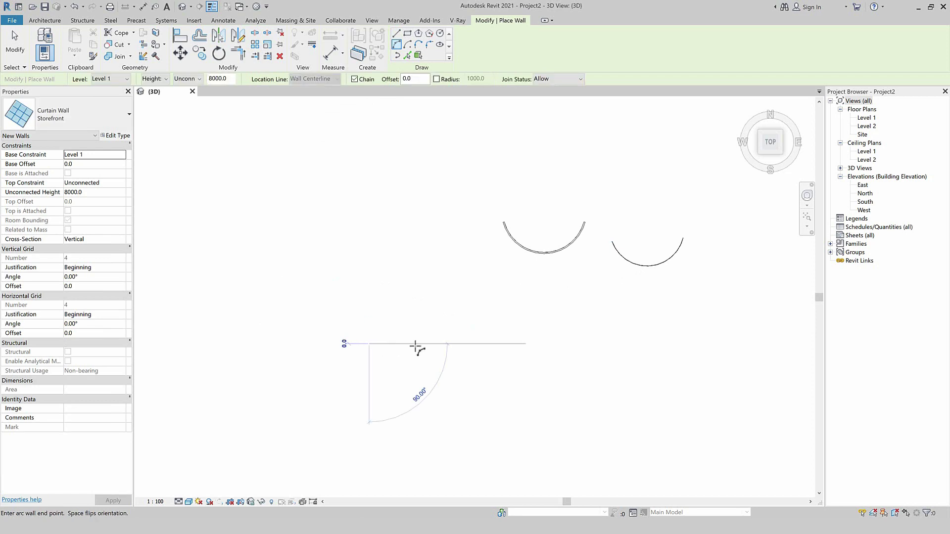
pyautogui.click(447, 343)
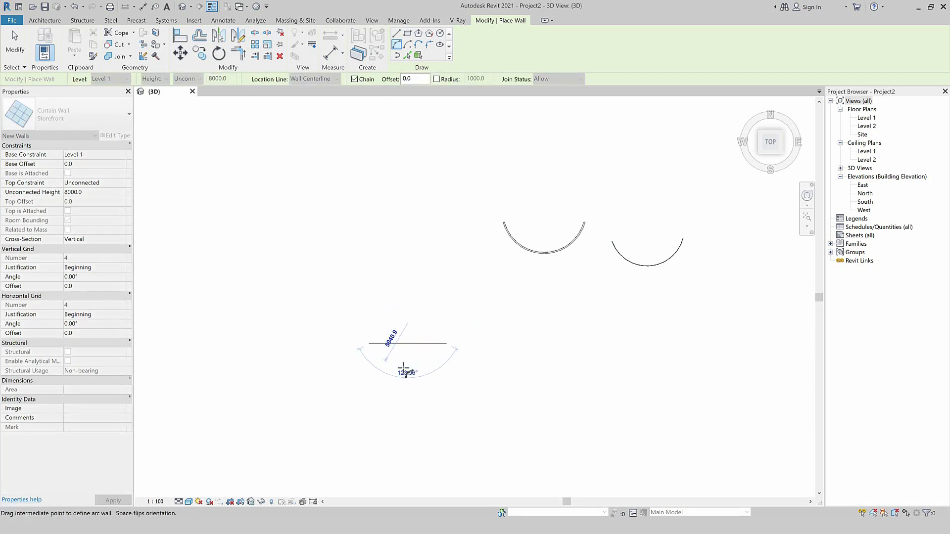
pyautogui.click(406, 382)
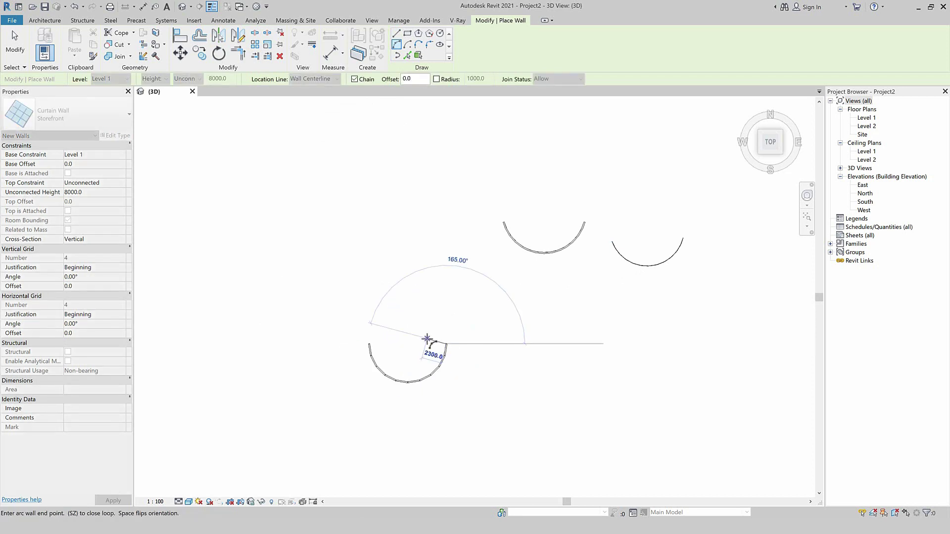
pyautogui.press('Escape')
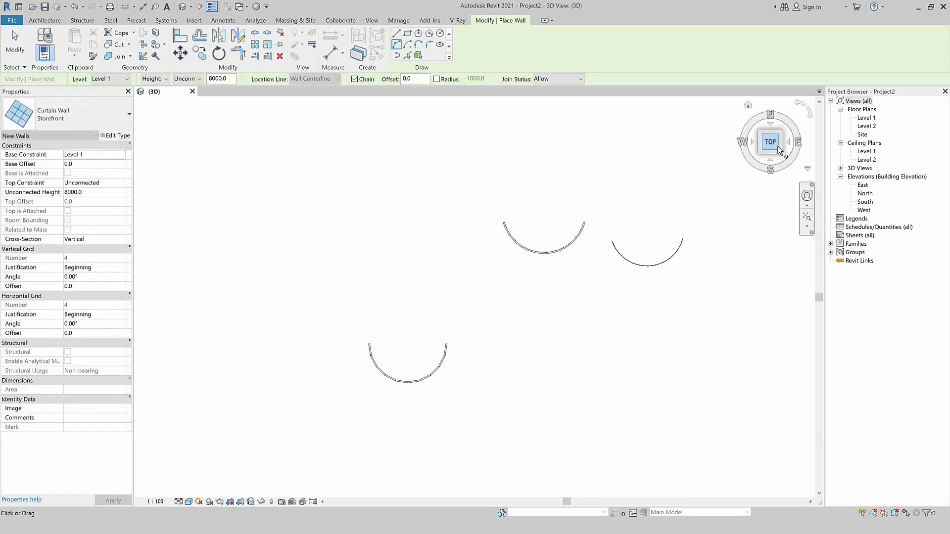
pyautogui.click(778, 150)
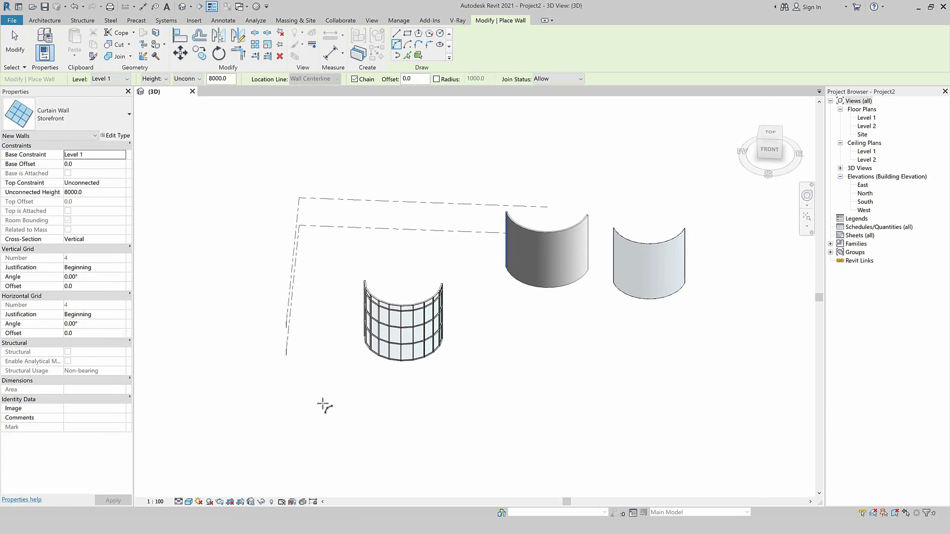
pyautogui.scroll(2, 434, 386)
pyautogui.scroll(3, 439, 344)
pyautogui.press('Escape')
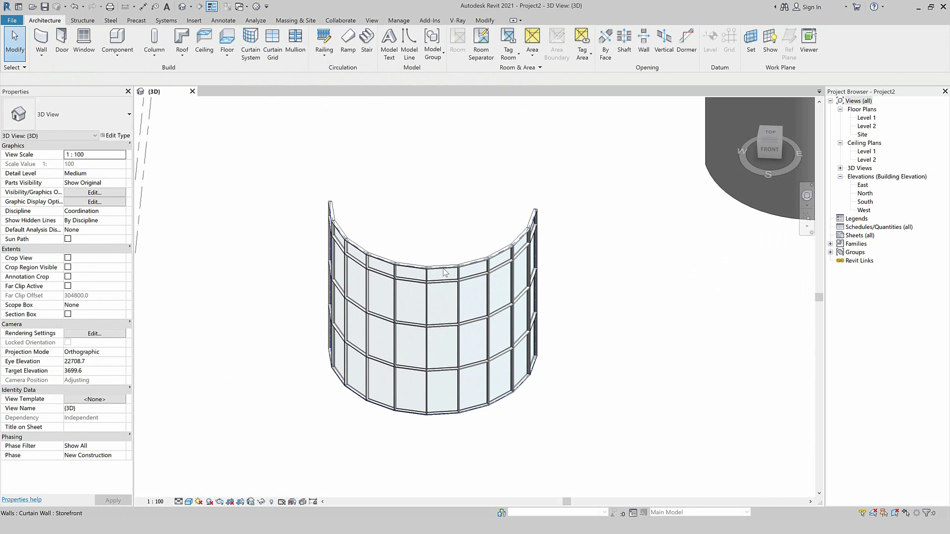
# Step: Duplicate the Storefront curtain wall type as a new type named Curved Curtain Wall
pyautogui.click(443, 272)
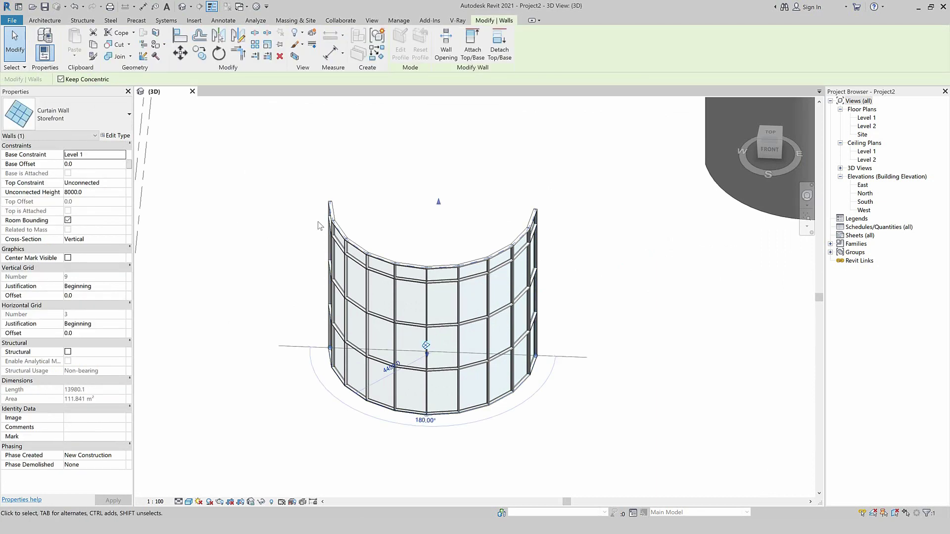
pyautogui.click(116, 135)
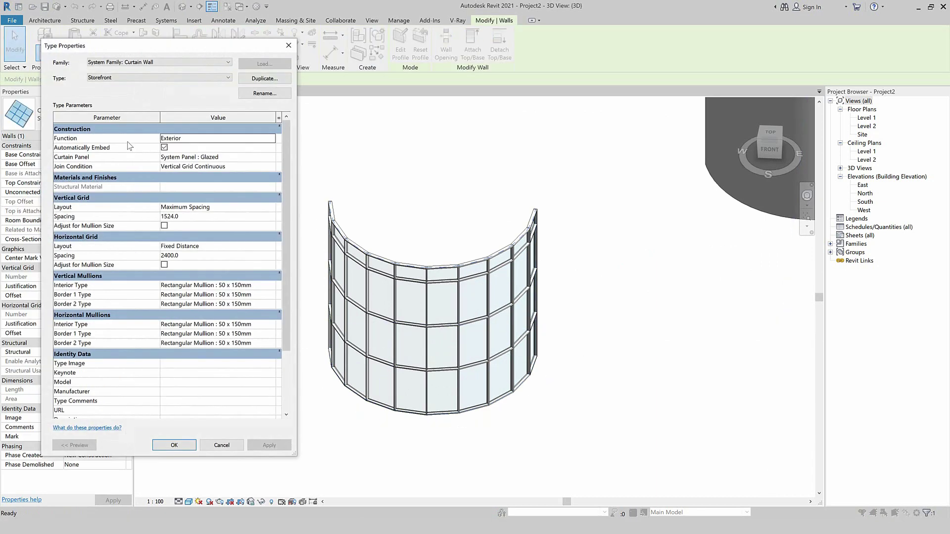
pyautogui.click(264, 79)
pyautogui.write('Curved Curtain Wall')
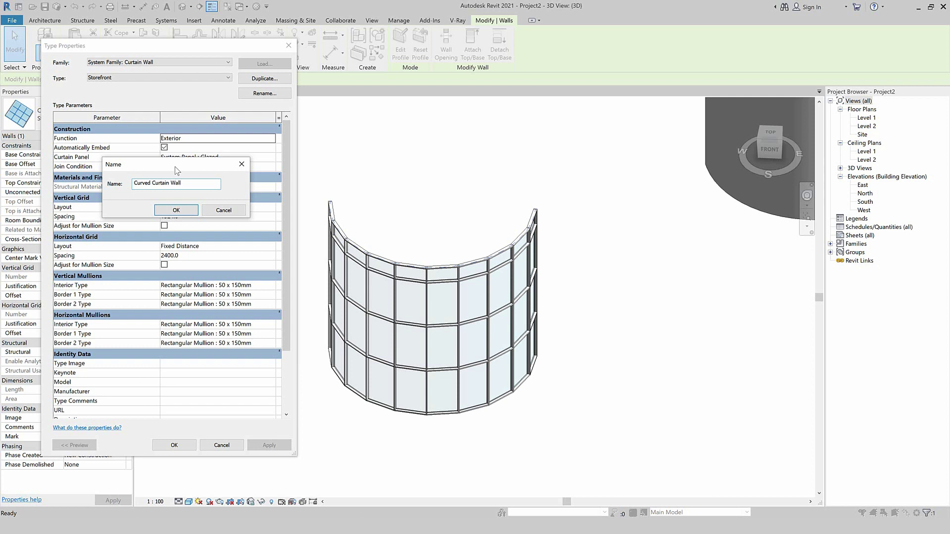
pyautogui.click(176, 212)
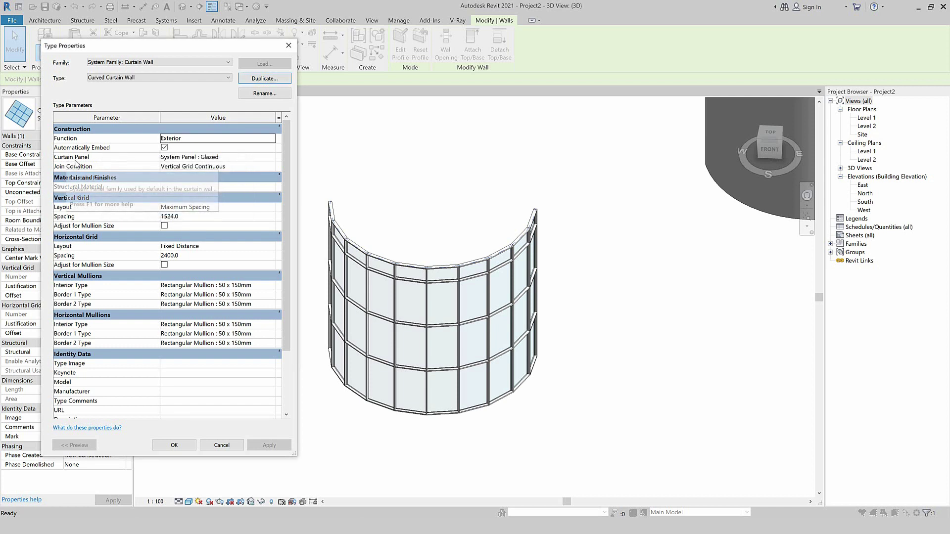
# Step: Set the Curved Curtain Wall type's curtain panel to Basic Wall : Glass - 20mm
pyautogui.click(274, 157)
pyautogui.scroll(1, 310, 197)
pyautogui.scroll(1, 310, 197)
pyautogui.scroll(1, 310, 197)
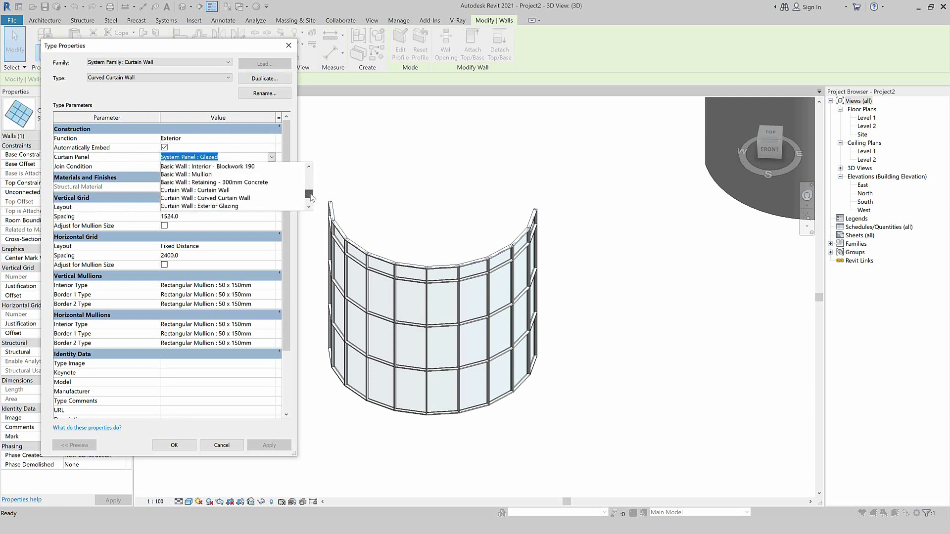
pyautogui.scroll(1, 311, 196)
pyautogui.moveTo(311, 194); pyautogui.dragTo(311, 188)
pyautogui.click(234, 198)
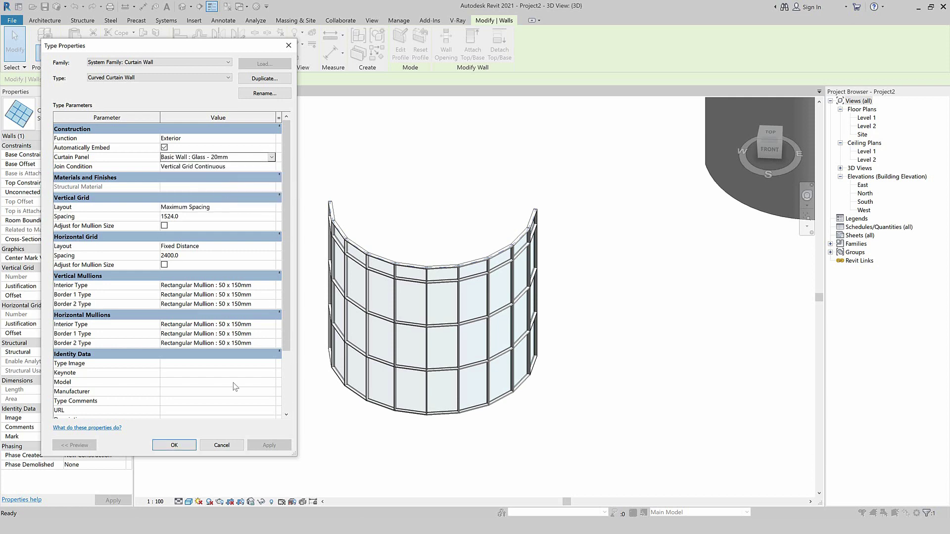
pyautogui.click(196, 446)
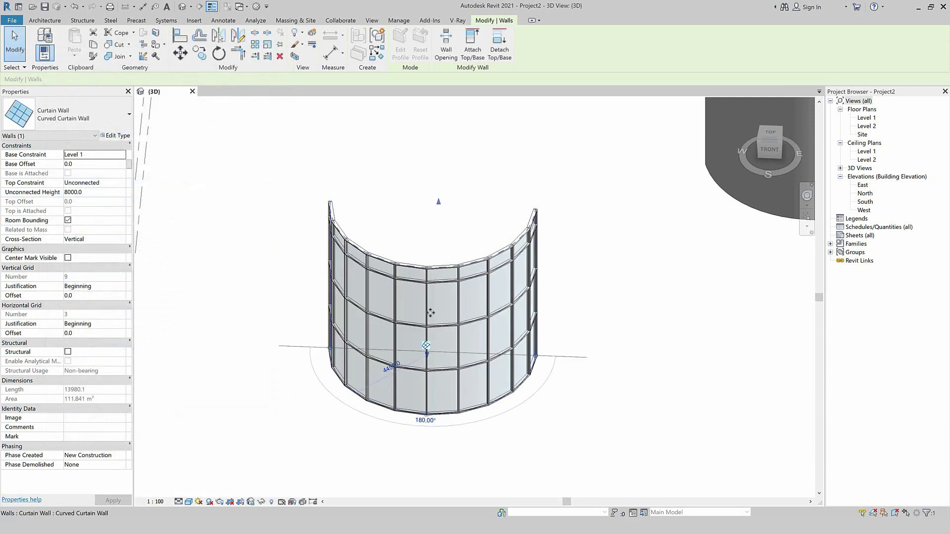
pyautogui.scroll(2, 431, 225)
pyautogui.scroll(3, 435, 217)
# Step: Deselect the wall and orbit to view the curved curtain wall from a corner
pyautogui.click(438, 216)
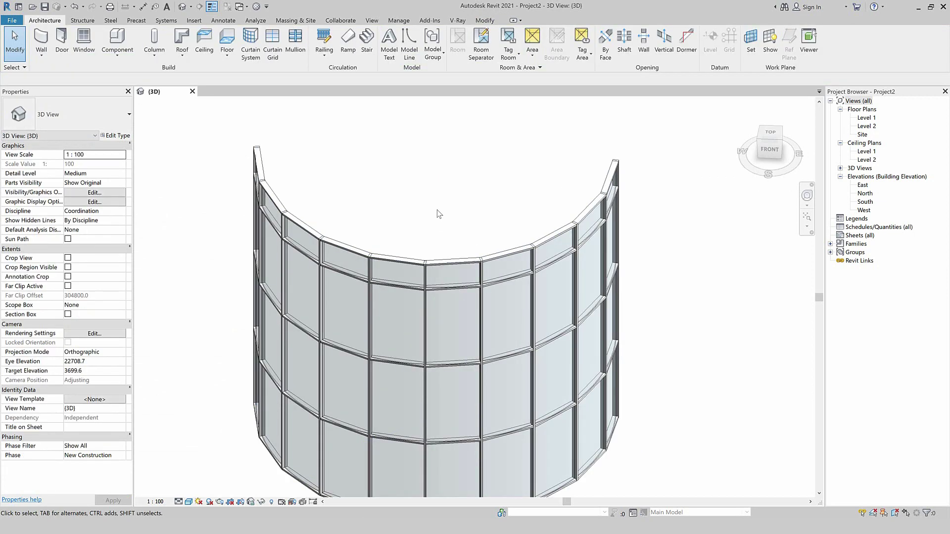
pyautogui.keyDown('shift'); pyautogui.moveTo(451, 181); pyautogui.dragTo(588, 400, button='middle'); pyautogui.keyUp('shift')
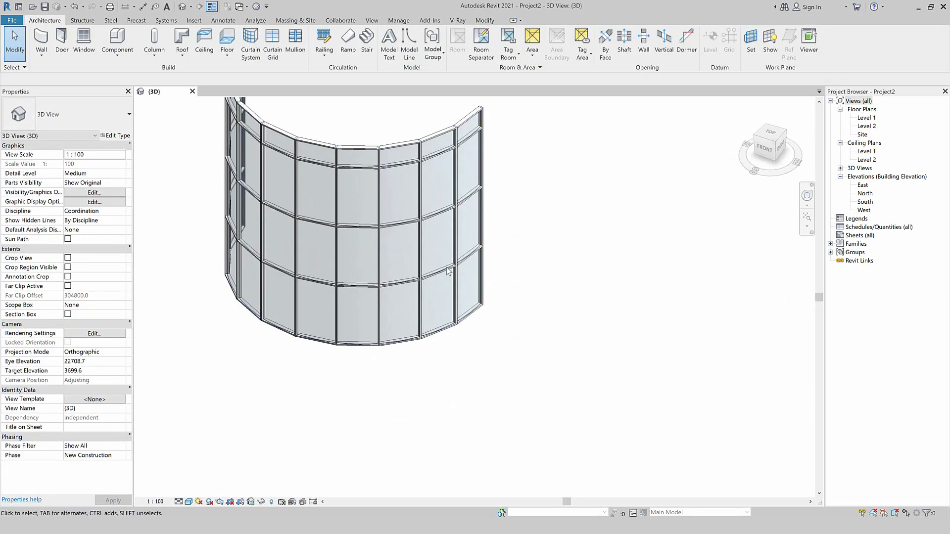
pyautogui.scroll(2, 328, 195)
pyautogui.scroll(3, 330, 198)
pyautogui.scroll(2, 332, 205)
pyautogui.scroll(-4, 376, 254)
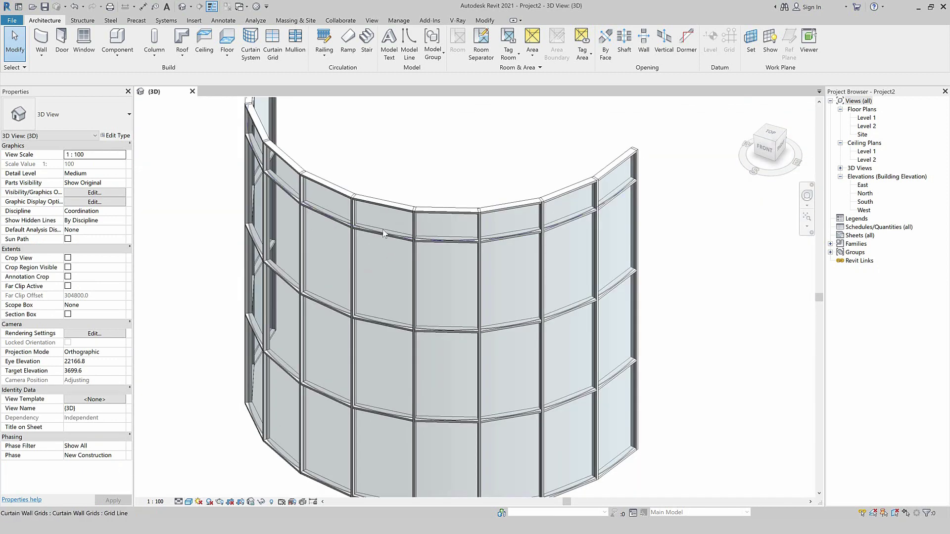
pyautogui.scroll(-1, 382, 228)
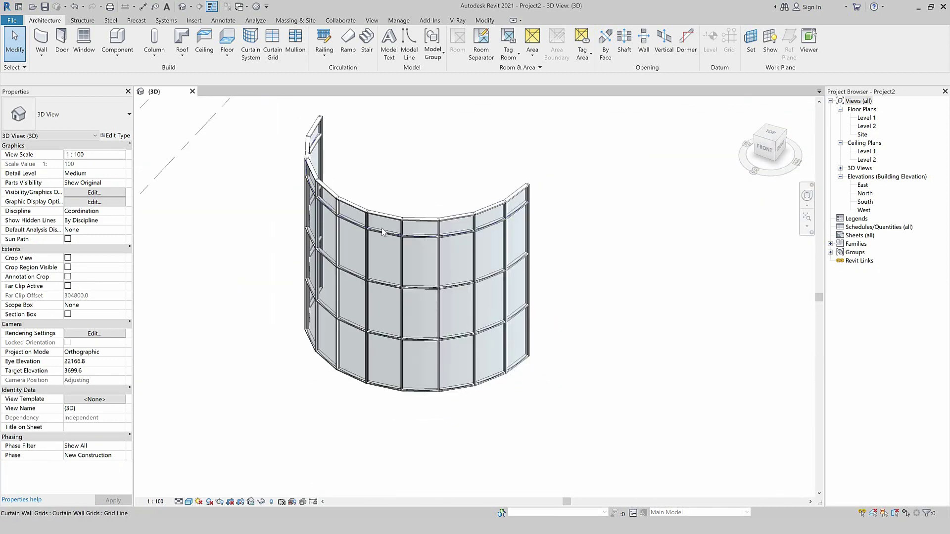
# Step: Zoom in on the wall's top right corner and select a Rectangular Mullion 50 x 150mm top mullion
pyautogui.click(401, 265)
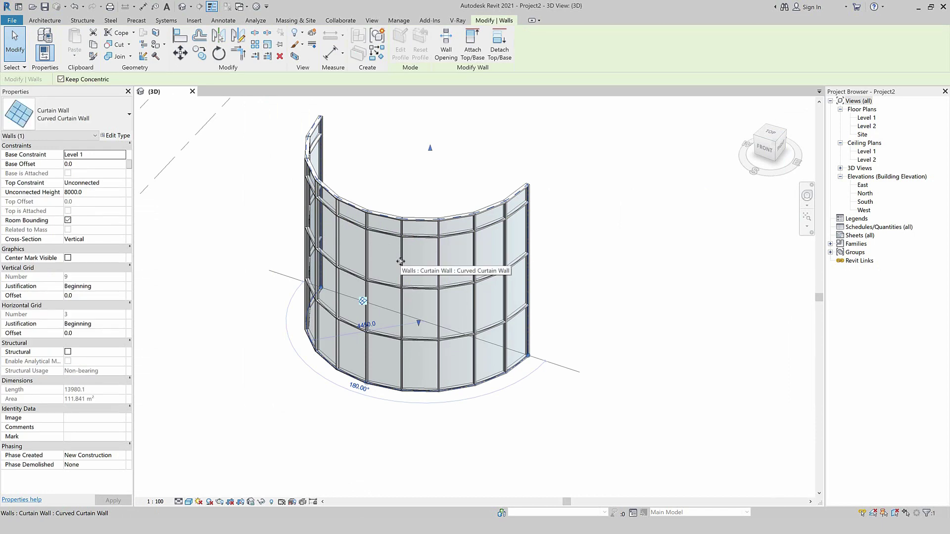
pyautogui.scroll(2, 554, 197)
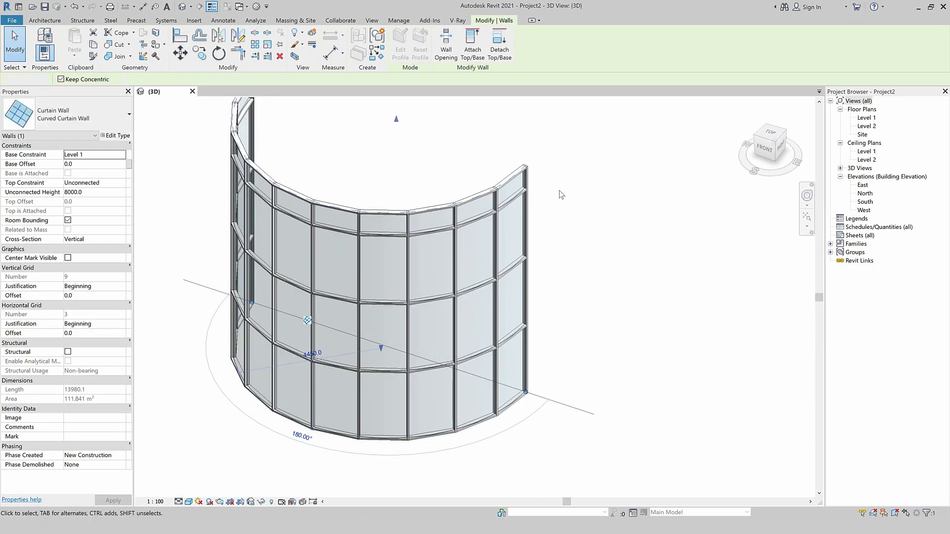
pyautogui.click(560, 191)
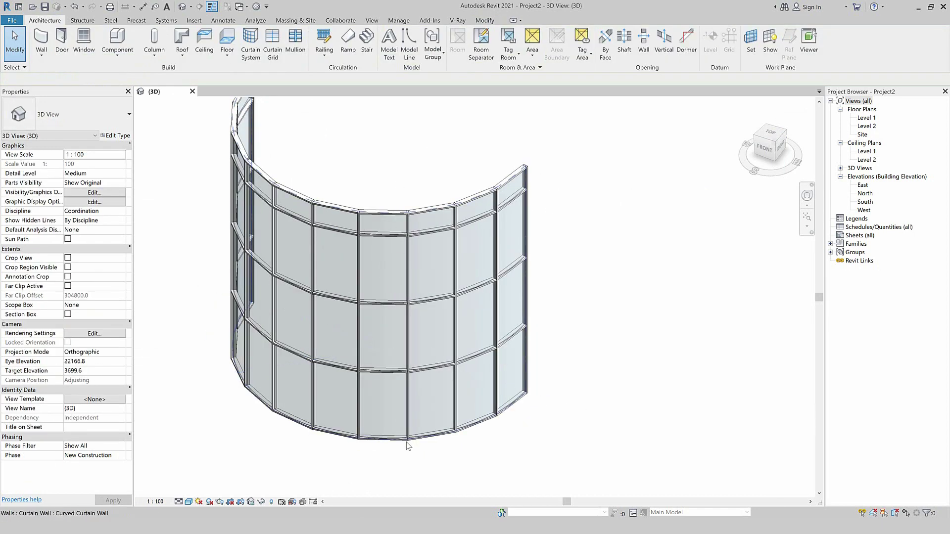
pyautogui.scroll(2, 443, 221)
pyautogui.scroll(-2, 495, 148)
pyautogui.scroll(3, 553, 144)
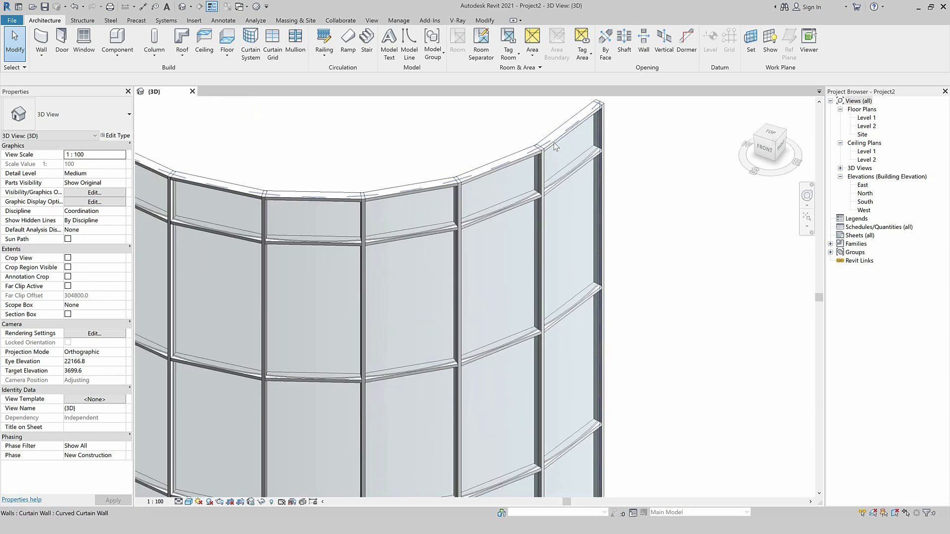
pyautogui.click(554, 143)
pyautogui.press('Escape')
pyautogui.scroll(2, 555, 148)
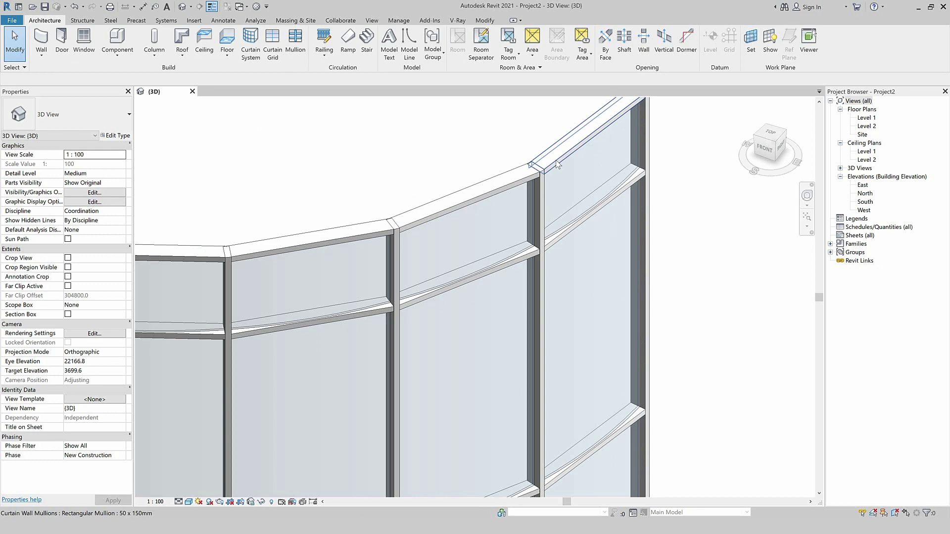
pyautogui.click(557, 164)
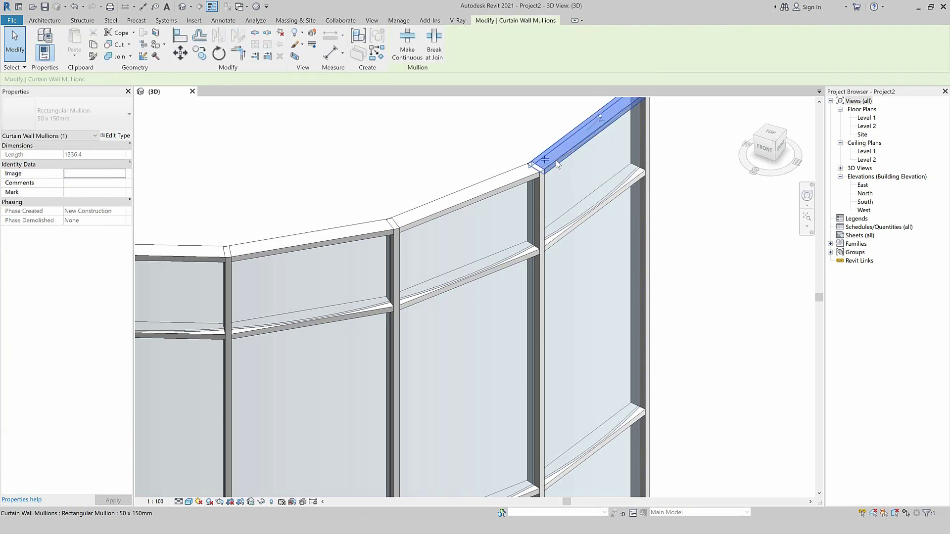
# Step: Select all top mullions on their gridline, unpin them with UP, and delete them
pyautogui.rightClick(558, 165)
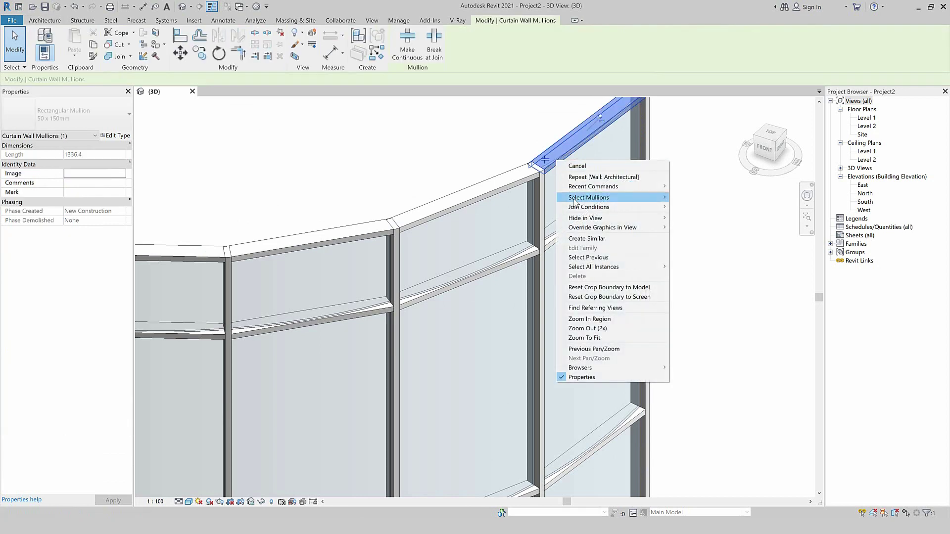
pyautogui.moveTo(589, 197)
pyautogui.click(682, 199)
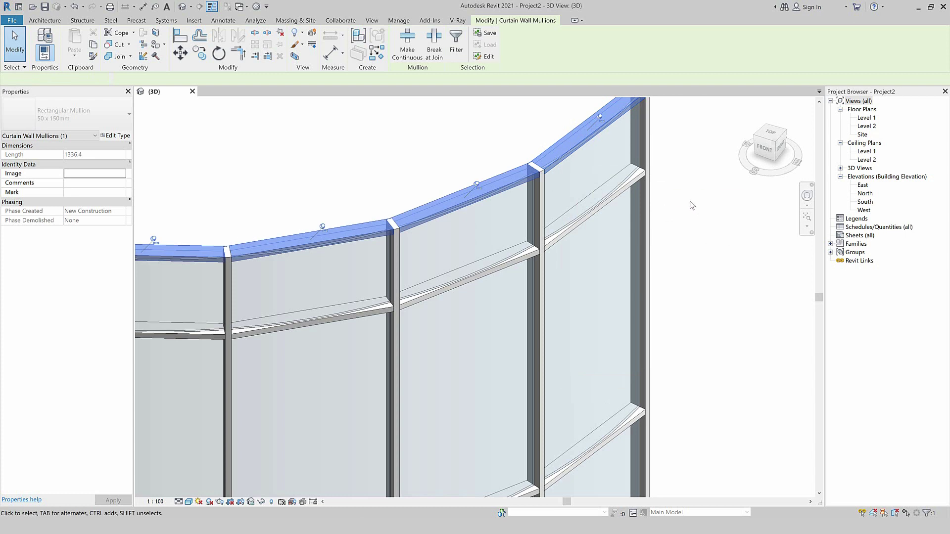
pyautogui.scroll(-3, 692, 206)
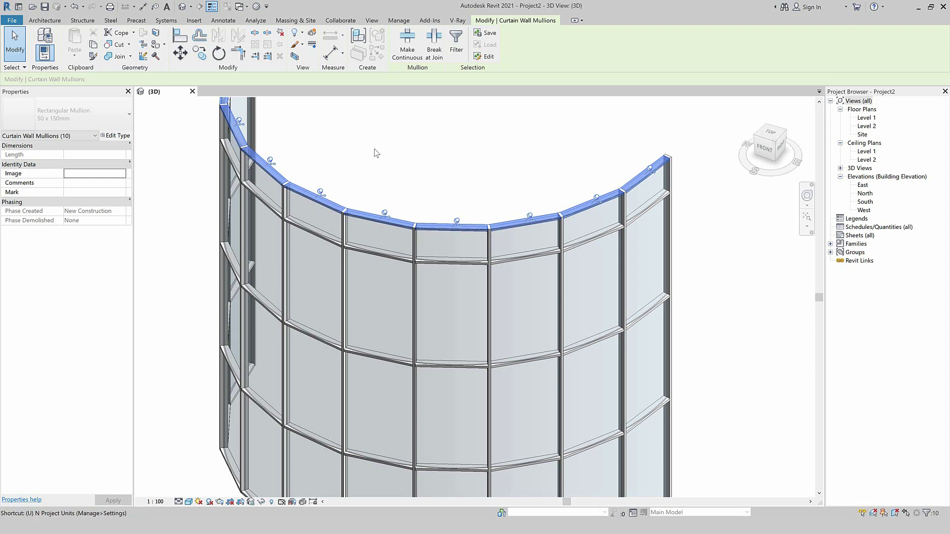
pyautogui.press('u')
pyautogui.press('p')
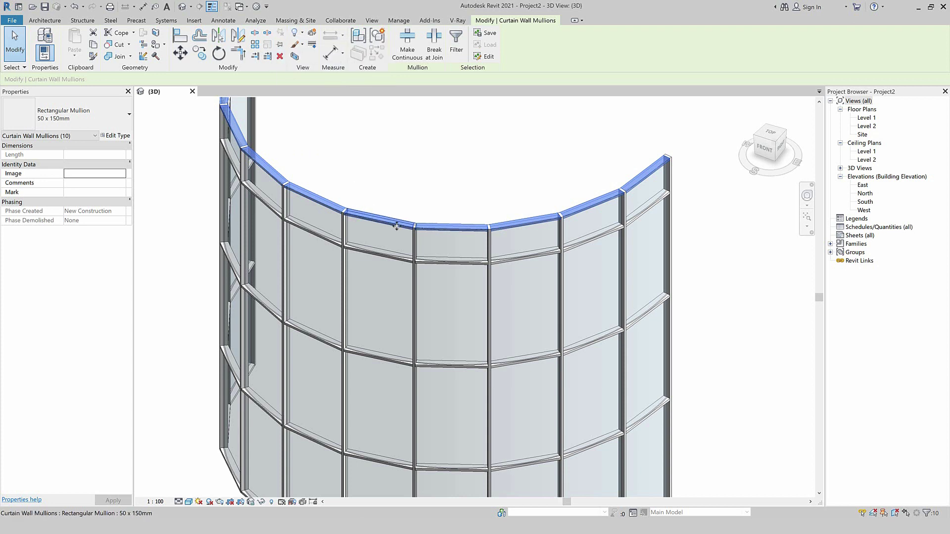
pyautogui.press('Delete')
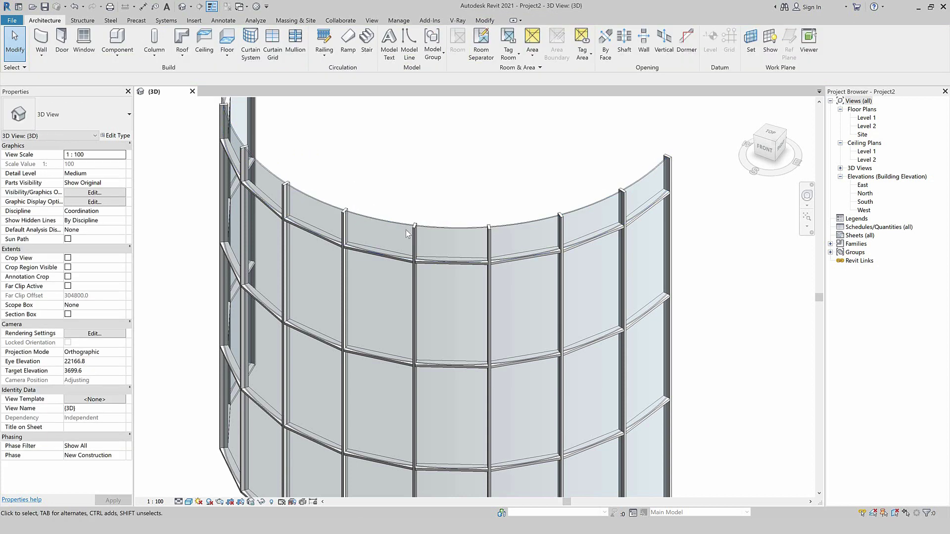
# Step: Select and delete every horizontal mullion along the upper gridline
pyautogui.click(666, 200)
pyautogui.rightClick(665, 191)
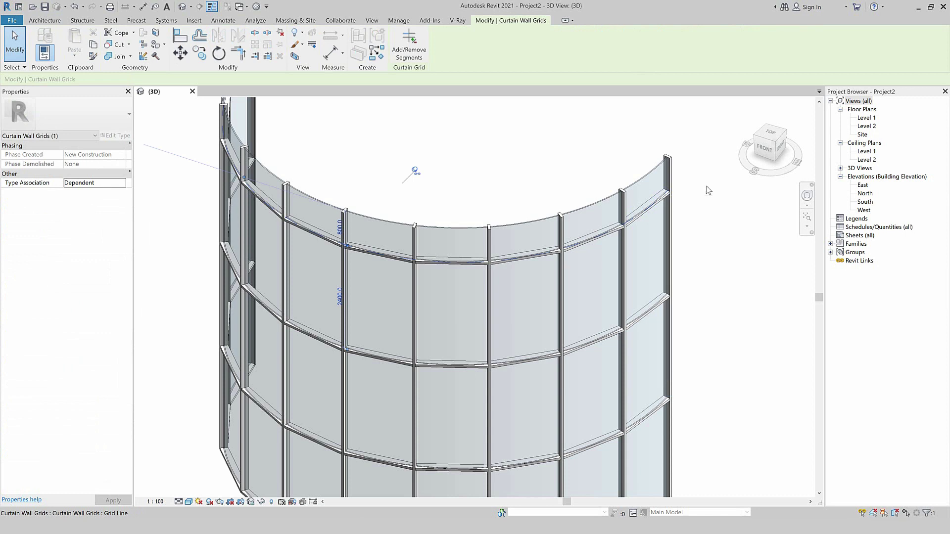
pyautogui.click(665, 205)
pyautogui.scroll(5, 665, 204)
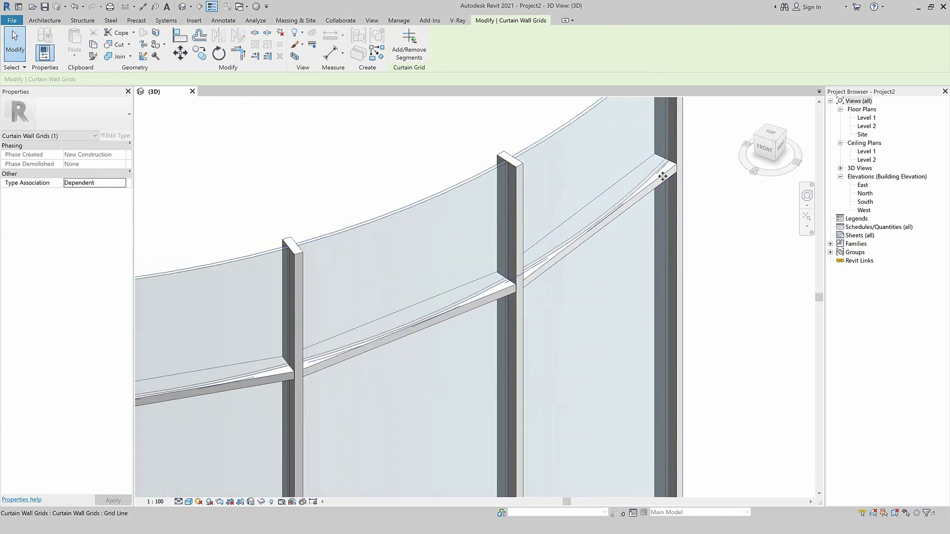
pyautogui.click(662, 176)
pyautogui.rightClick(663, 176)
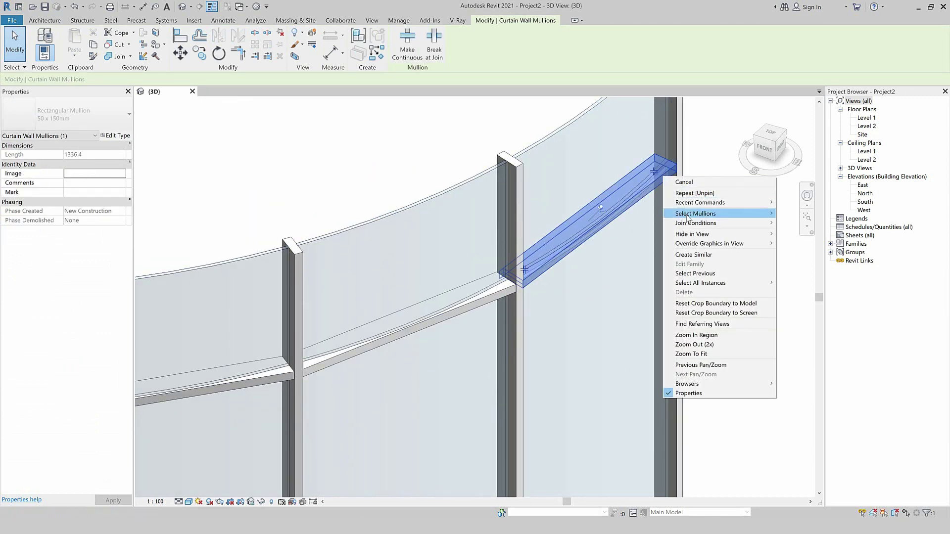
pyautogui.moveTo(696, 214)
pyautogui.click(794, 213)
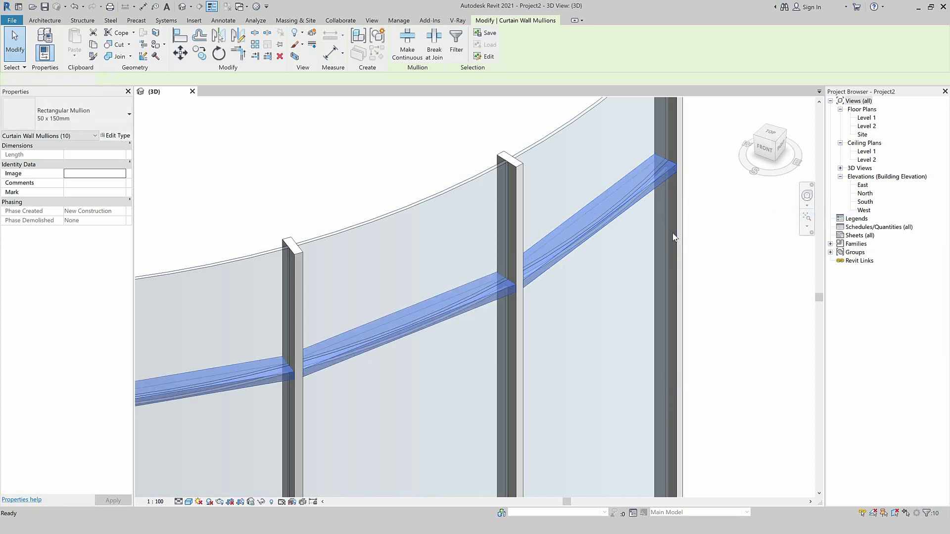
pyautogui.press('Delete')
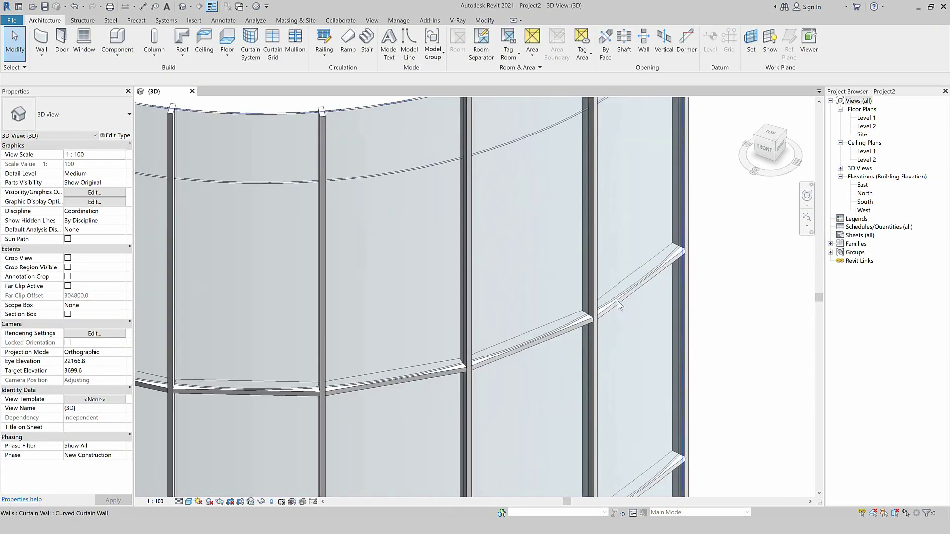
# Step: Delete the next horizontal mullion row and select the mullions on the following gridline
pyautogui.click(639, 293)
pyautogui.rightClick(619, 309)
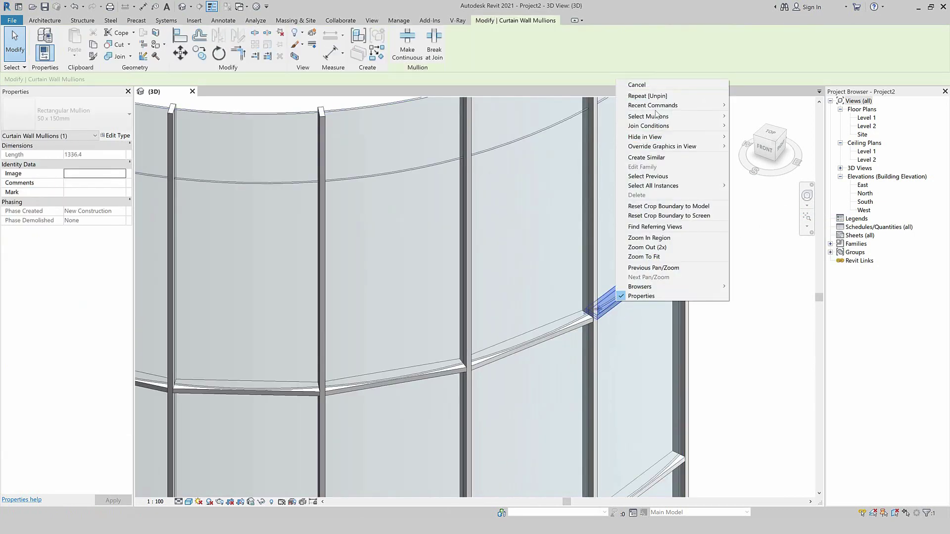
pyautogui.click(770, 114)
pyautogui.press('Delete')
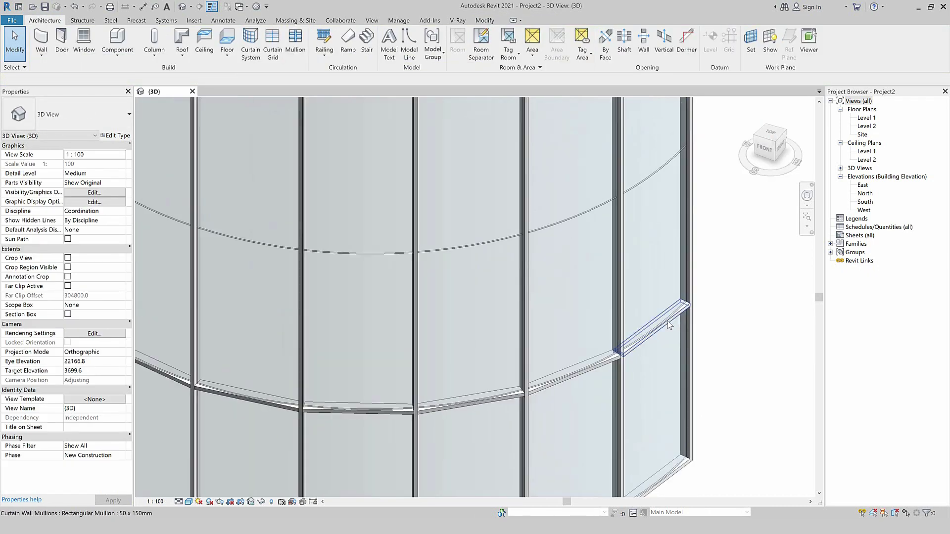
pyautogui.rightClick(663, 320)
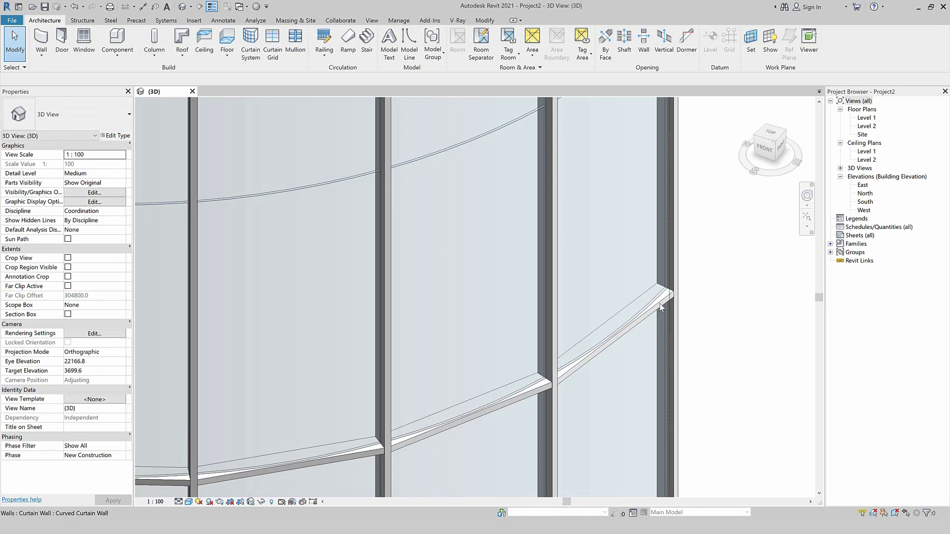
pyautogui.click(666, 306)
pyautogui.rightClick(667, 306)
pyautogui.press('Escape')
pyautogui.rightClick(671, 303)
pyautogui.moveTo(700, 114)
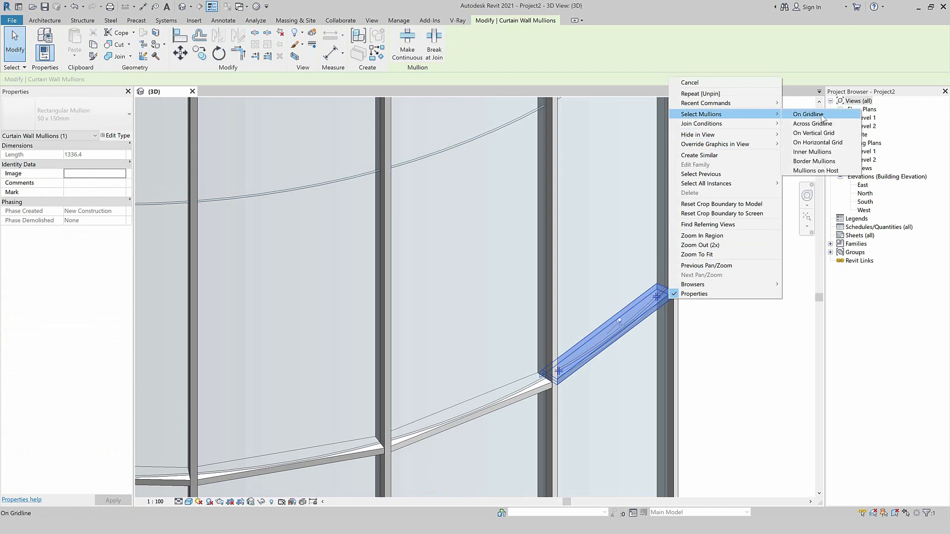
pyautogui.click(811, 116)
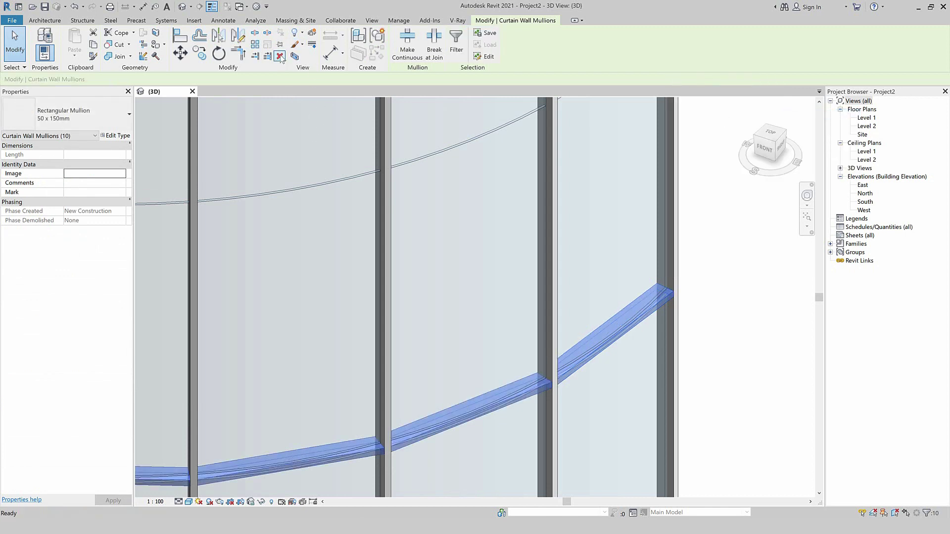
pyautogui.press('Escape')
# Step: Select all bottom mullions along their gridline and delete them
pyautogui.scroll(-5, 628, 183)
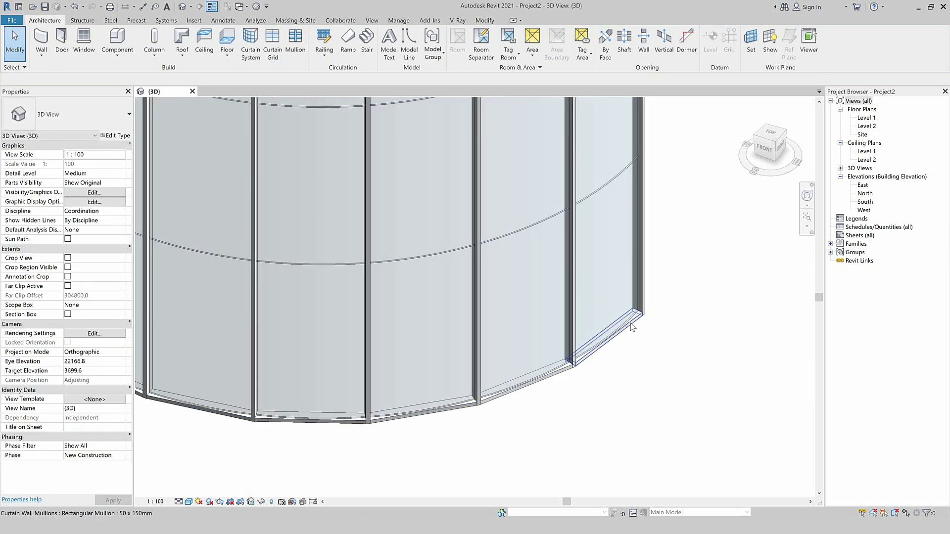
pyautogui.click(631, 327)
pyautogui.rightClick(631, 327)
pyautogui.click(772, 147)
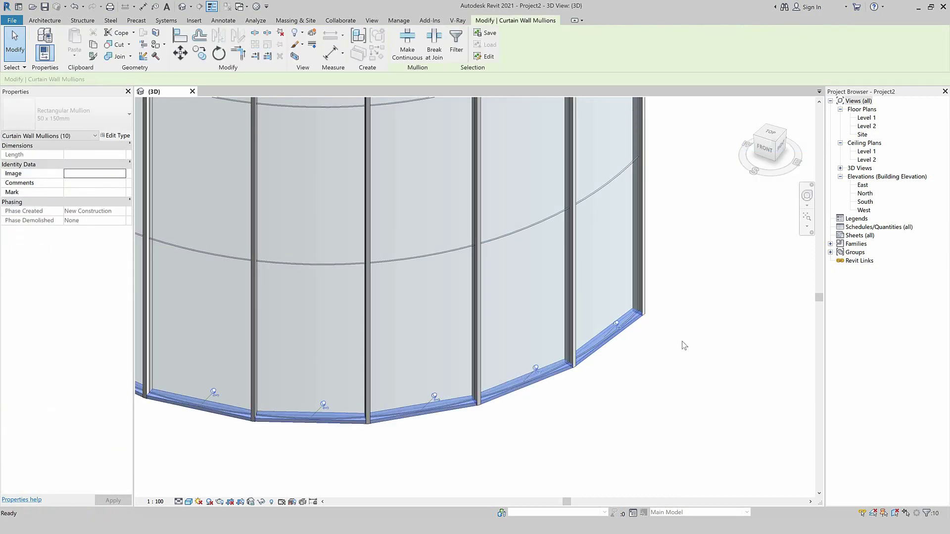
pyautogui.press('Delete')
pyautogui.scroll(-3, 693, 386)
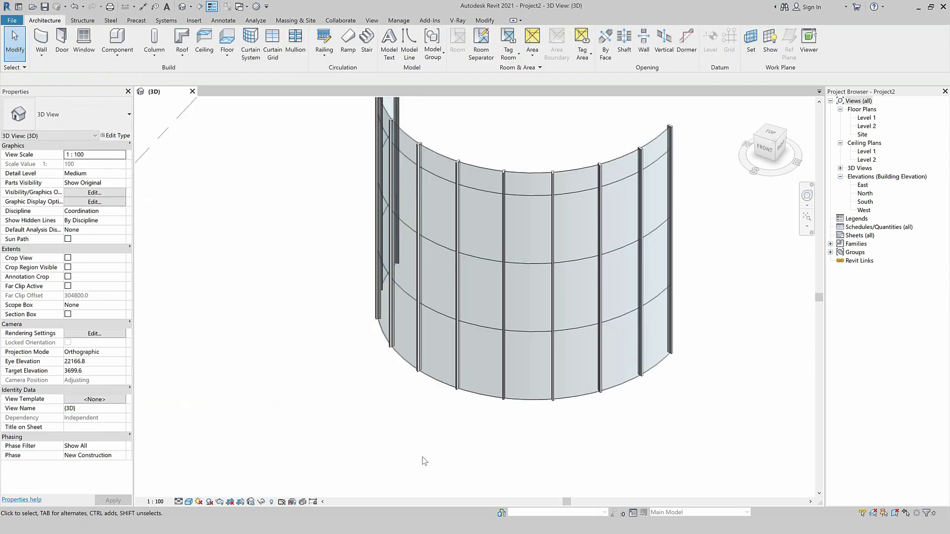
# Step: Add a horizontal curtain grid line across the curved curtain wall
pyautogui.scroll(-3, 435, 490)
pyautogui.keyDown('shift'); pyautogui.moveTo(435, 490); pyautogui.dragTo(527, 447, button='middle'); pyautogui.keyUp('shift')
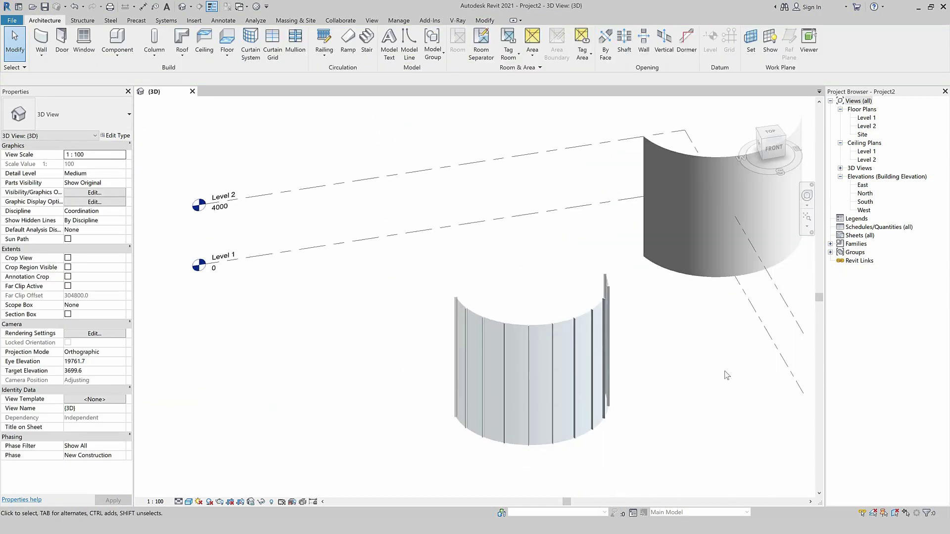
pyautogui.scroll(3, 726, 375)
pyautogui.scroll(2, 643, 415)
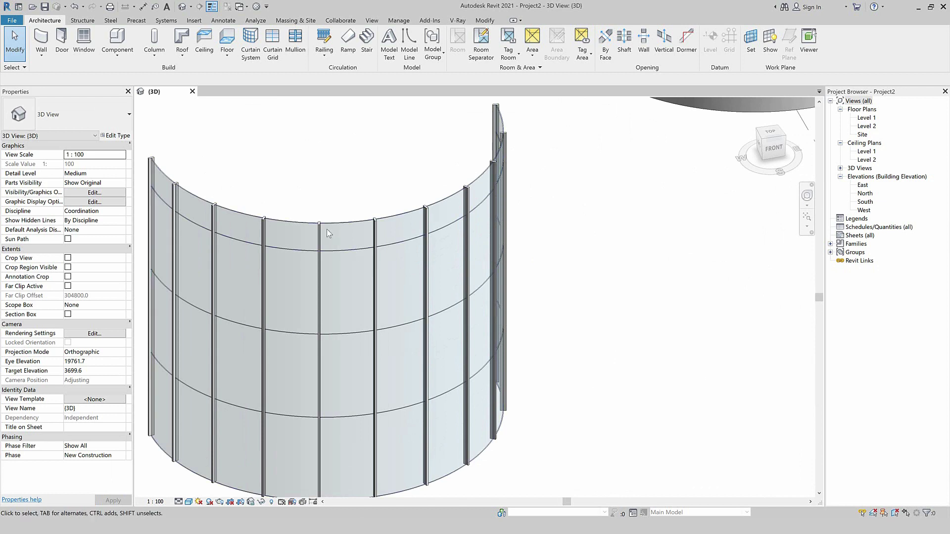
pyautogui.scroll(2, 317, 224)
pyautogui.scroll(2, 292, 221)
pyautogui.scroll(1, 297, 247)
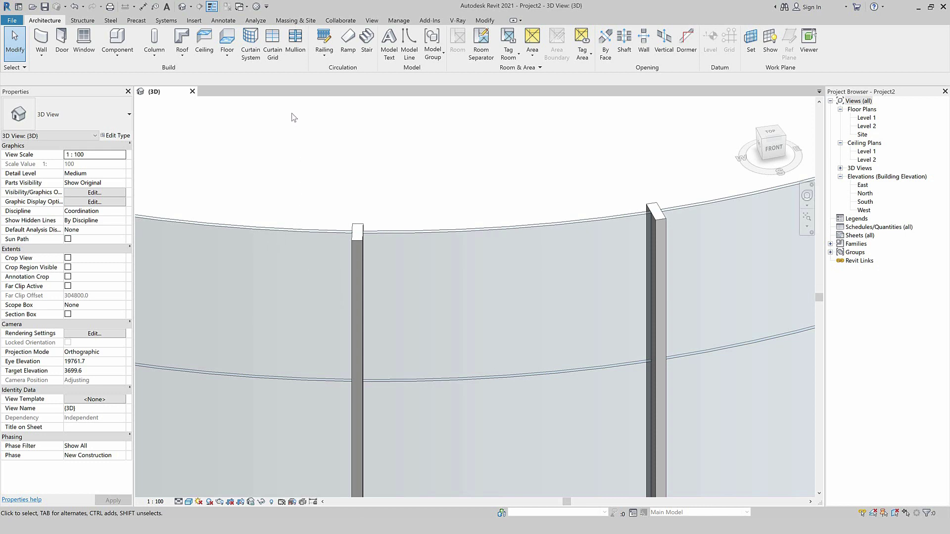
pyautogui.click(274, 49)
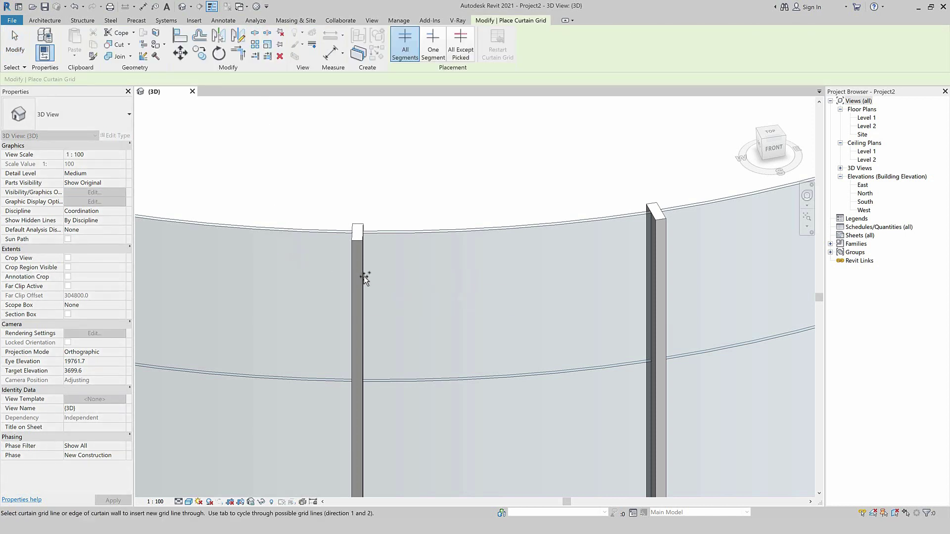
pyautogui.scroll(-1, 365, 274)
pyautogui.scroll(-1, 378, 268)
pyautogui.scroll(-1, 377, 275)
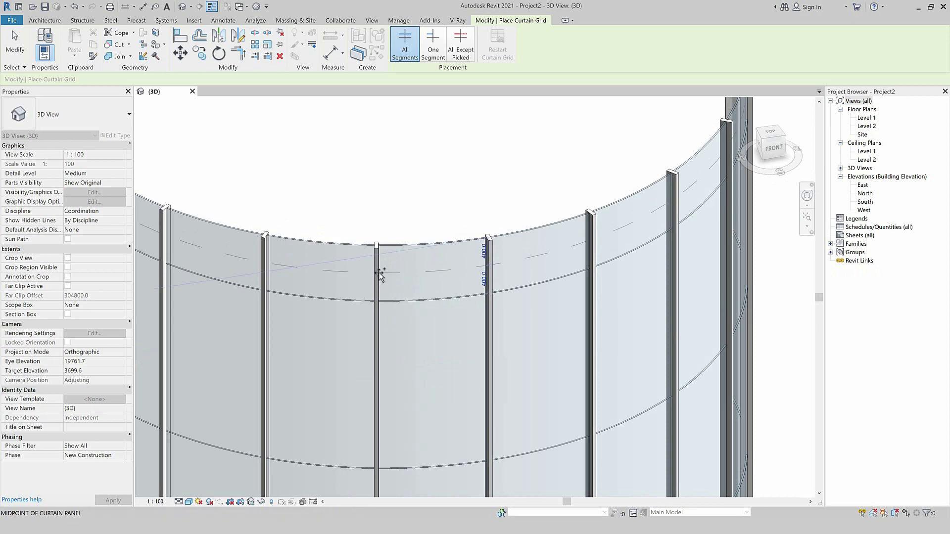
pyautogui.click(378, 275)
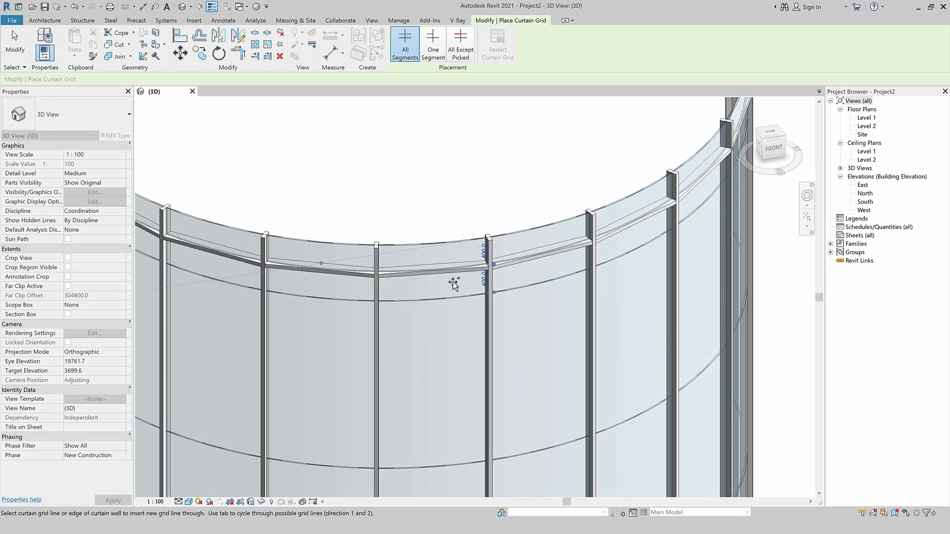
pyautogui.press('Escape')
pyautogui.press('Escape')
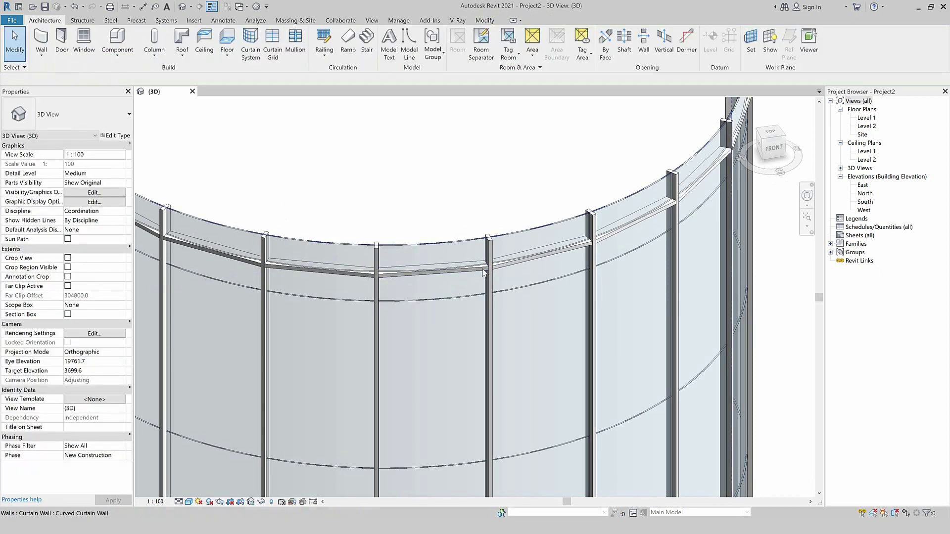
# Step: Select the ten mullions on the new grid line and delete them
pyautogui.click(483, 271)
pyautogui.rightClick(483, 268)
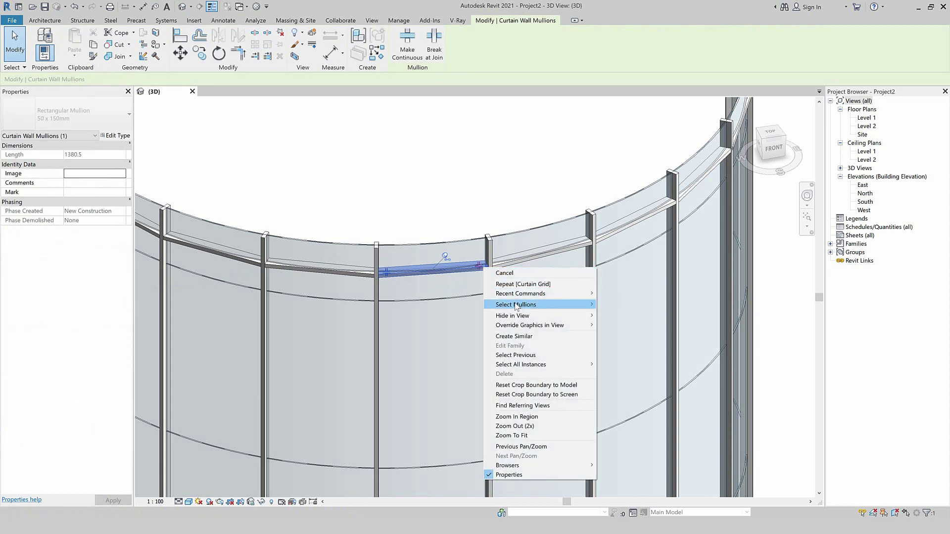
pyautogui.moveTo(515, 305)
pyautogui.click(612, 306)
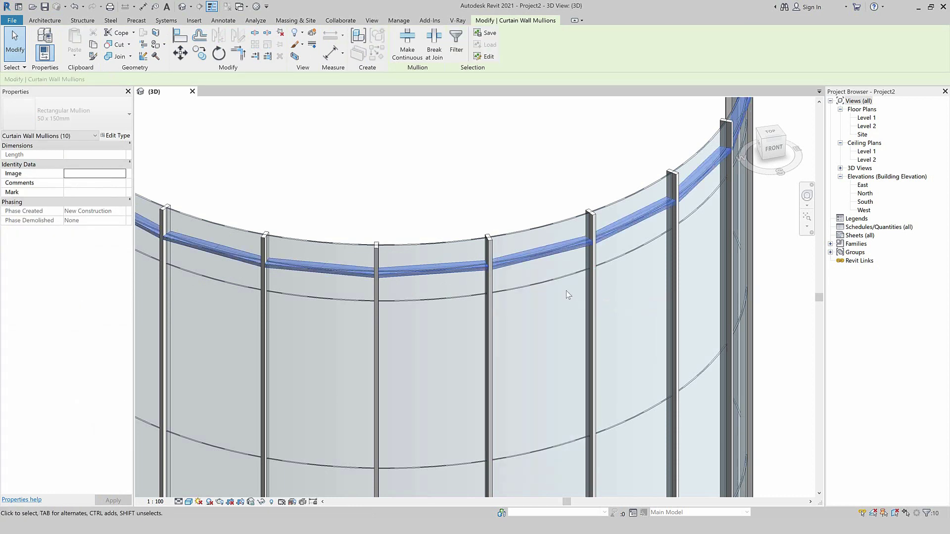
pyautogui.press('Delete')
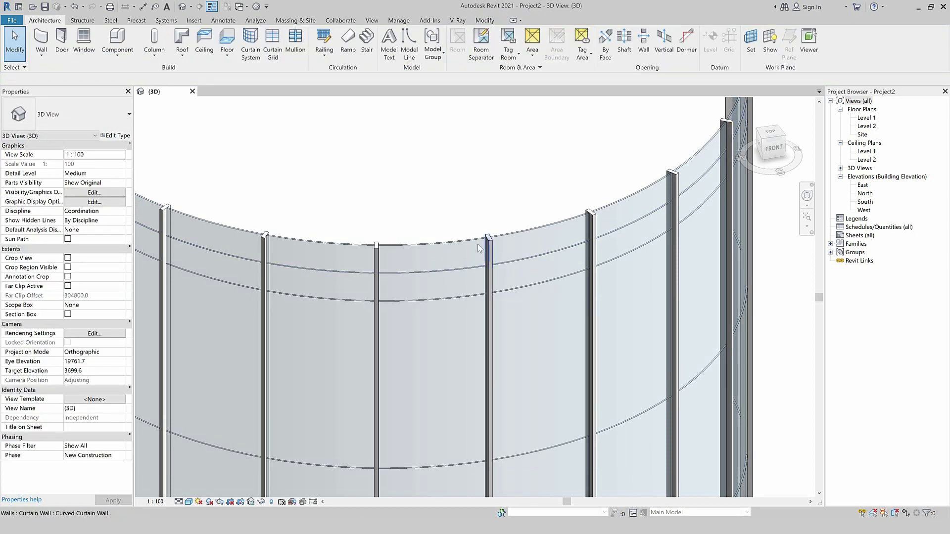
# Step: Place the new grid line 50 from its neighbouring grid line
pyautogui.scroll(1, 395, 247)
pyautogui.scroll(1, 395, 248)
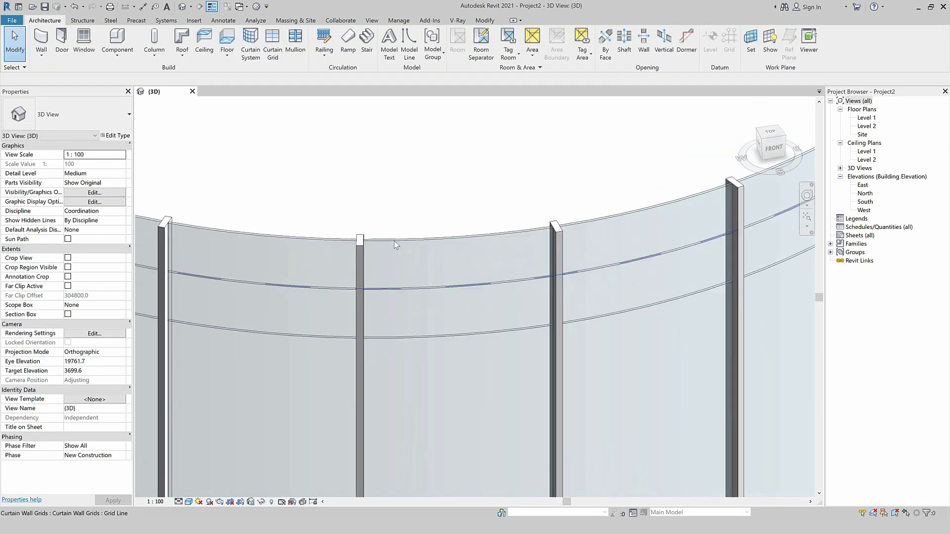
pyautogui.click(391, 289)
pyautogui.scroll(-3, 403, 266)
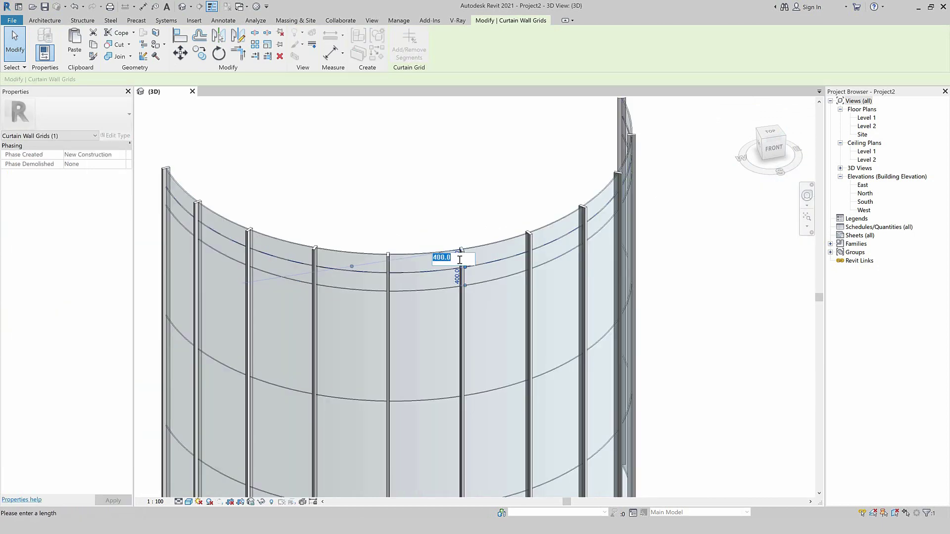
pyautogui.write('50')
pyautogui.press('Return')
pyautogui.press('Escape')
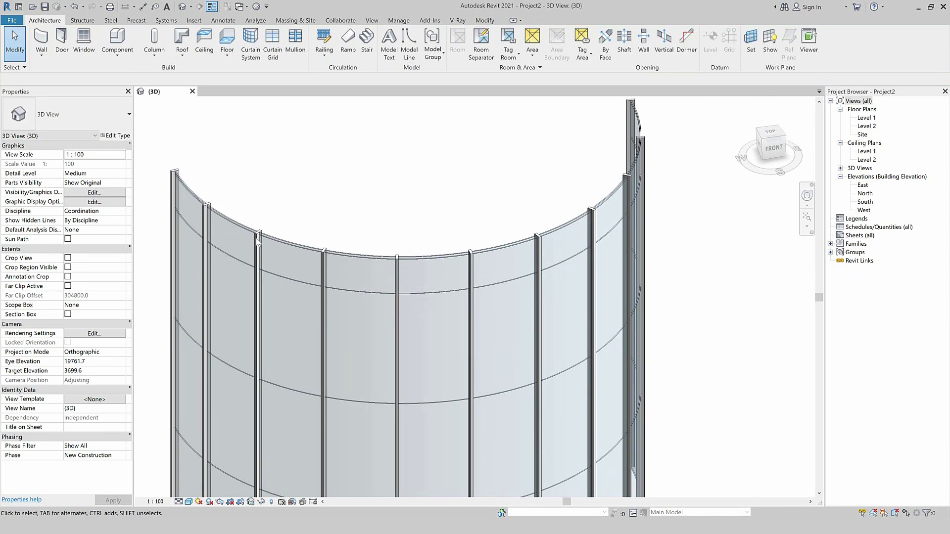
# Step: Add a horizontal grid line to the curved wall and delete its mullions
pyautogui.click(273, 45)
pyautogui.scroll(2, 352, 288)
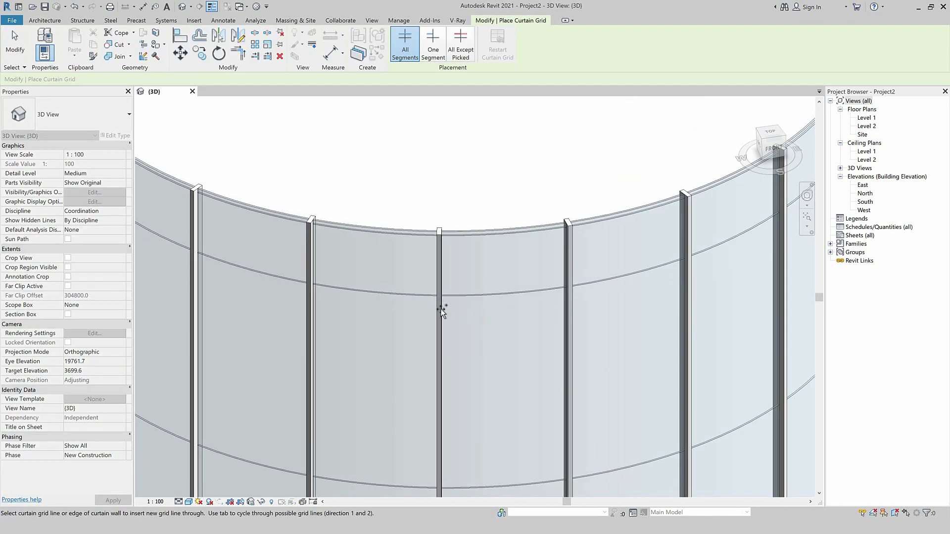
pyautogui.scroll(3, 444, 296)
pyautogui.scroll(-4, 428, 306)
pyautogui.click(506, 308)
pyautogui.press('Escape')
pyautogui.press('Escape')
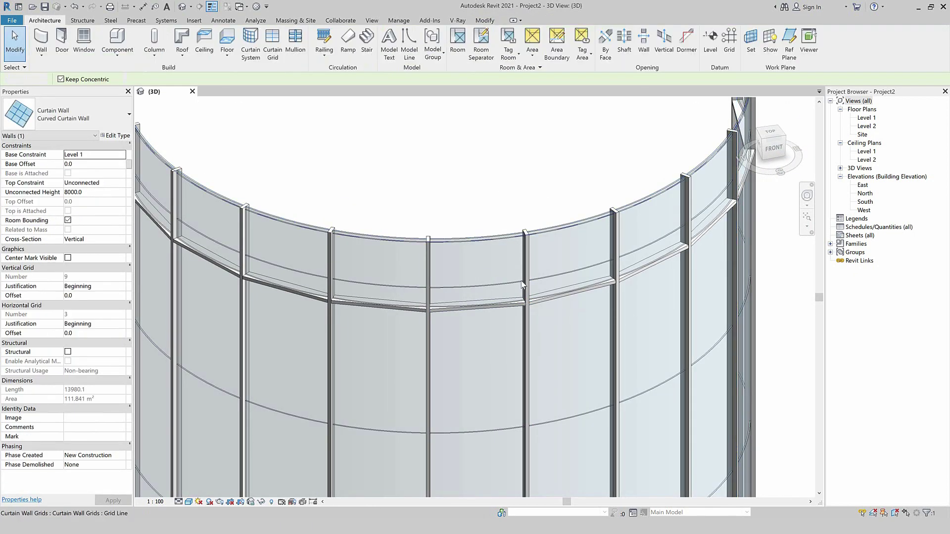
pyautogui.rightClick(520, 304)
pyautogui.click(647, 347)
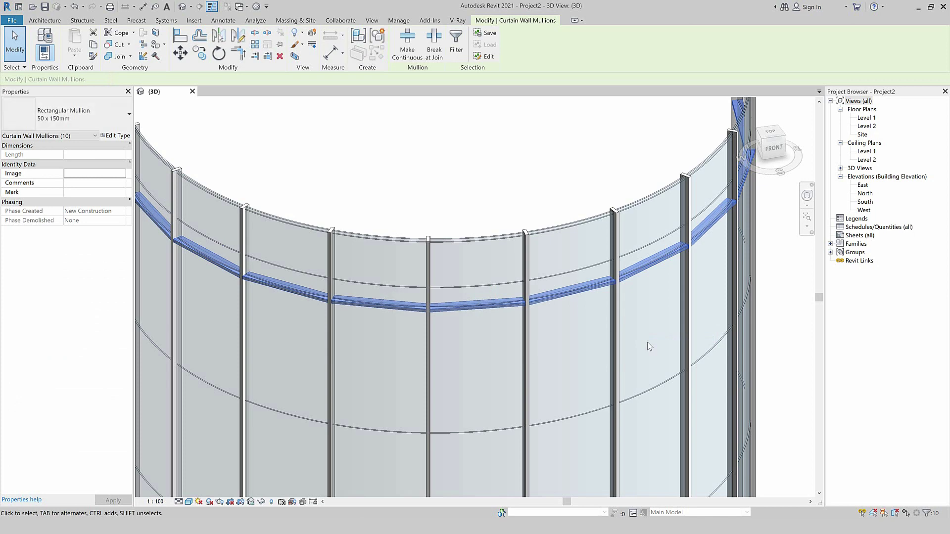
pyautogui.press('Delete')
# Step: Set the new grid line's spacing to 50 to pair it with the existing line
pyautogui.click(589, 276)
pyautogui.click(523, 276)
pyautogui.write('50')
pyautogui.press('Return')
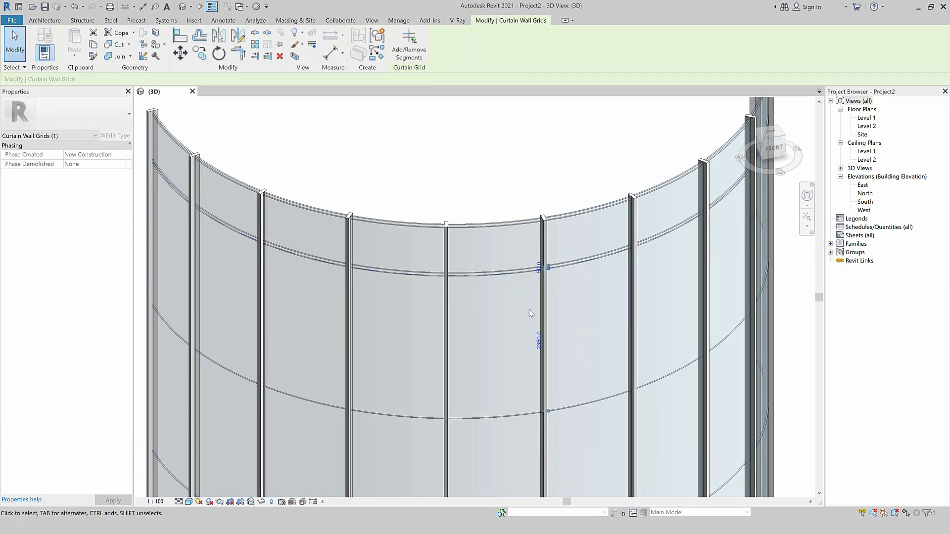
pyautogui.scroll(3, 345, 387)
pyautogui.scroll(-1, 346, 387)
pyautogui.press('Escape')
pyautogui.scroll(-4, 345, 387)
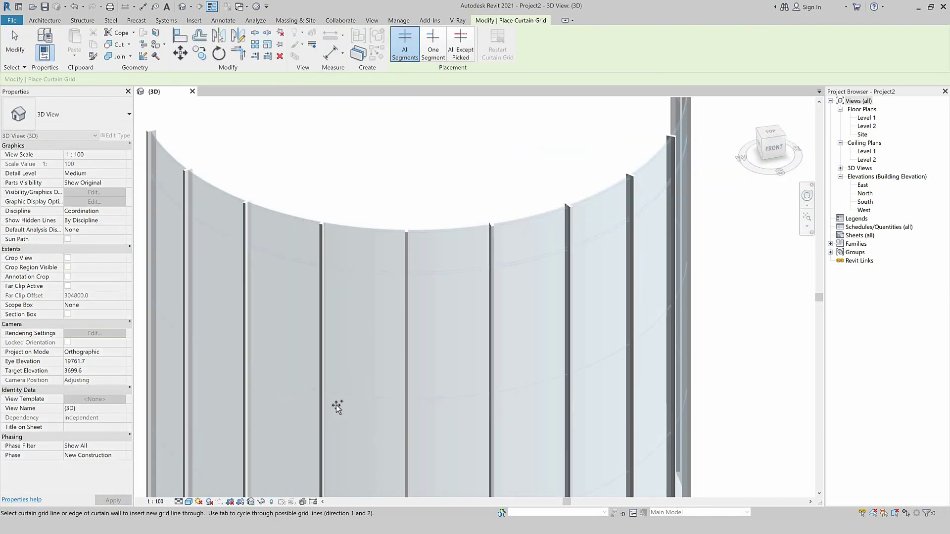
pyautogui.press('Escape')
pyautogui.scroll(2, 487, 409)
# Step: Delete the row of mullions along the lower grid line
pyautogui.click(486, 405)
pyautogui.rightClick(489, 406)
pyautogui.click(622, 233)
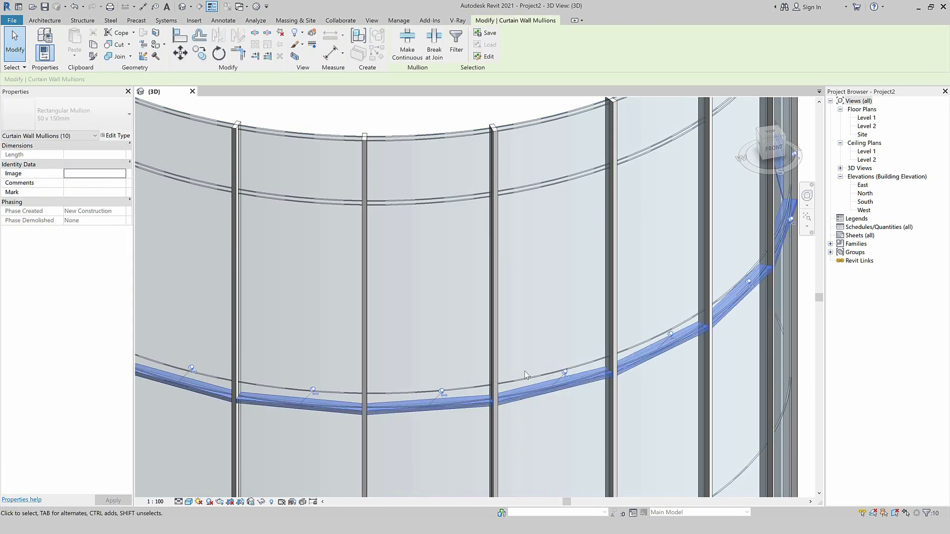
pyautogui.press('Delete')
pyautogui.click(387, 399)
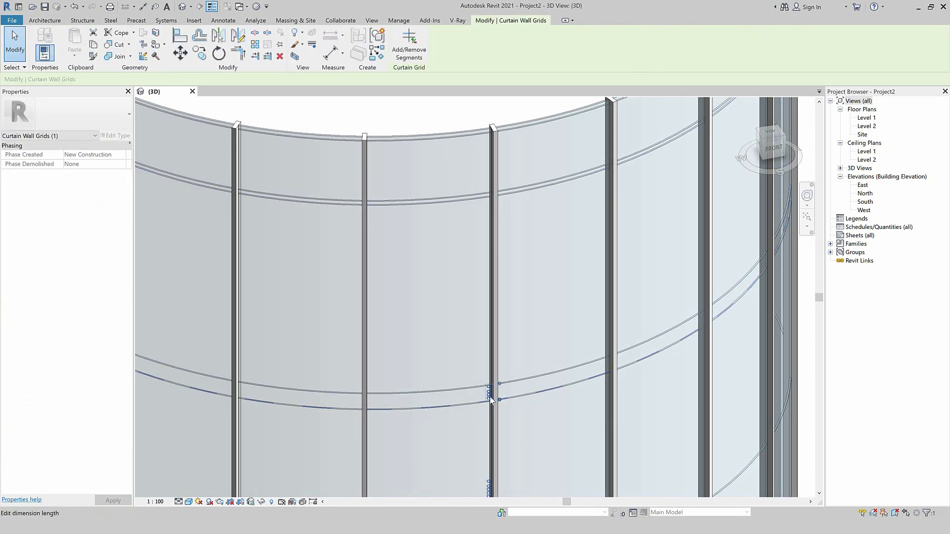
pyautogui.scroll(-3, 440, 415)
# Step: Add a grid line beside the lower line and delete its ten mullions
pyautogui.click(44, 21)
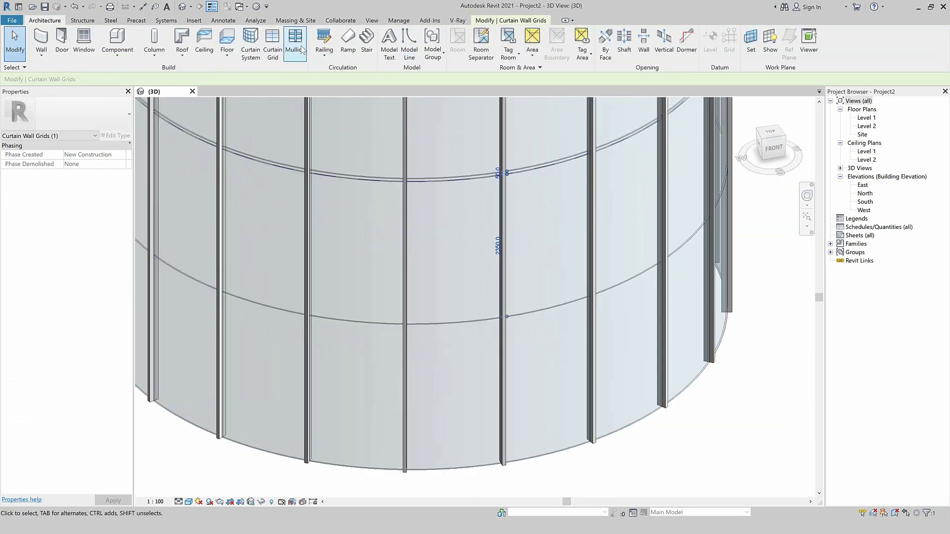
pyautogui.click(287, 42)
pyautogui.click(505, 341)
pyautogui.press('Escape')
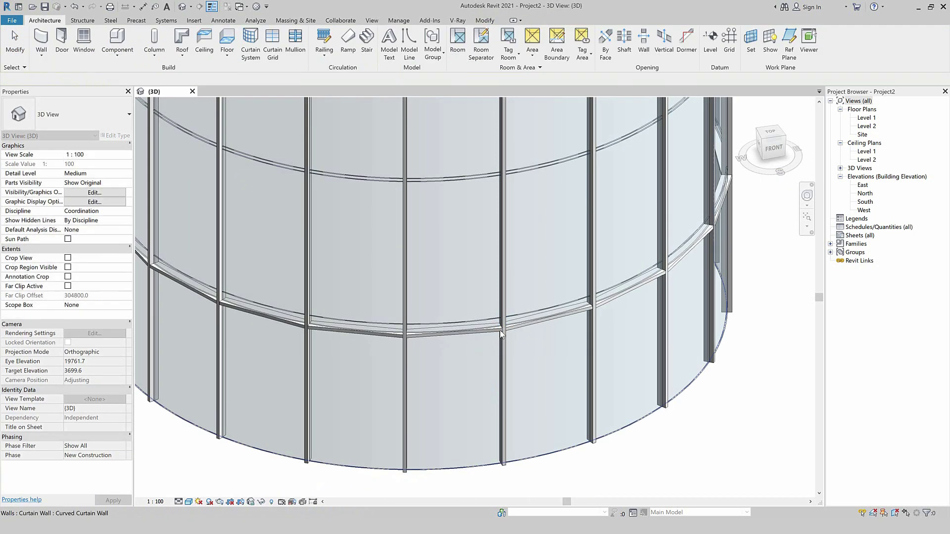
pyautogui.rightClick(518, 329)
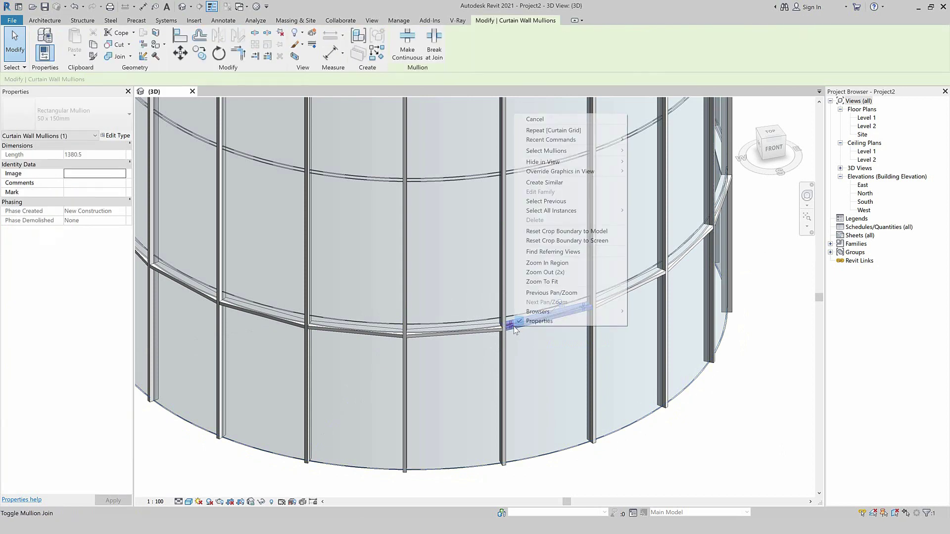
pyautogui.click(653, 149)
pyautogui.press('Delete')
pyautogui.click(435, 326)
pyautogui.press('Escape')
pyautogui.scroll(-1, 554, 411)
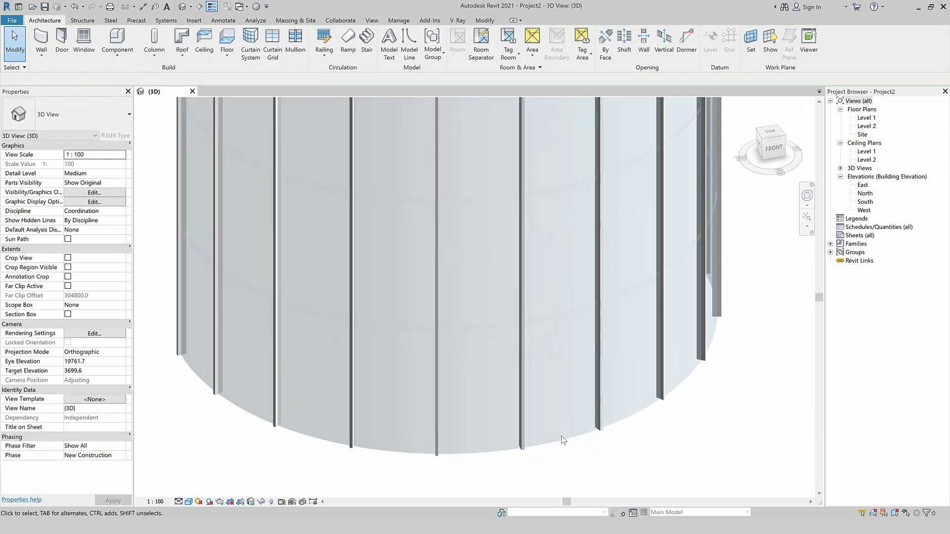
# Step: Add a grid line near the wall's base, delete its mullions, then delete that line
pyautogui.click(272, 44)
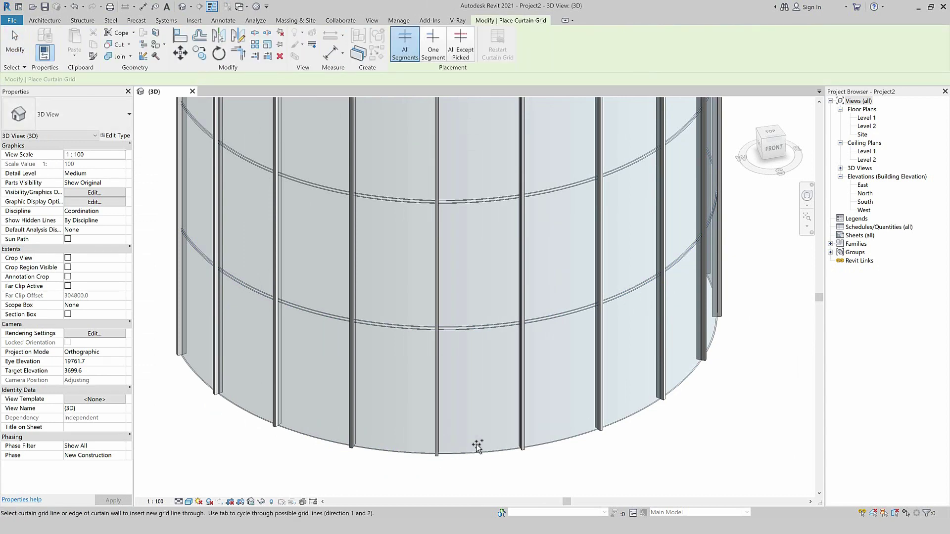
pyautogui.click(518, 434)
pyautogui.press('Escape')
pyautogui.rightClick(518, 435)
pyautogui.click(608, 259)
pyautogui.press('Delete')
pyautogui.click(515, 440)
pyautogui.press('Delete')
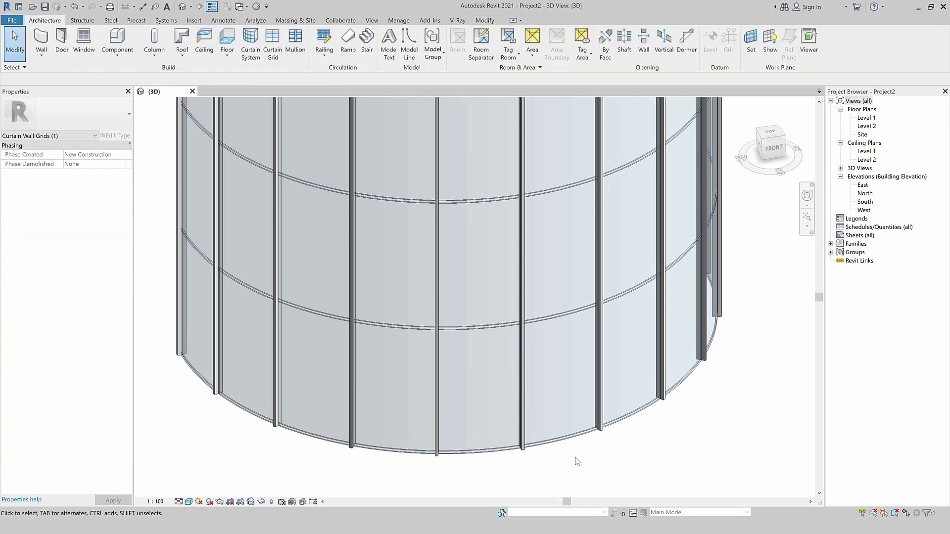
pyautogui.scroll(-2, 569, 476)
pyautogui.scroll(-2, 191, 445)
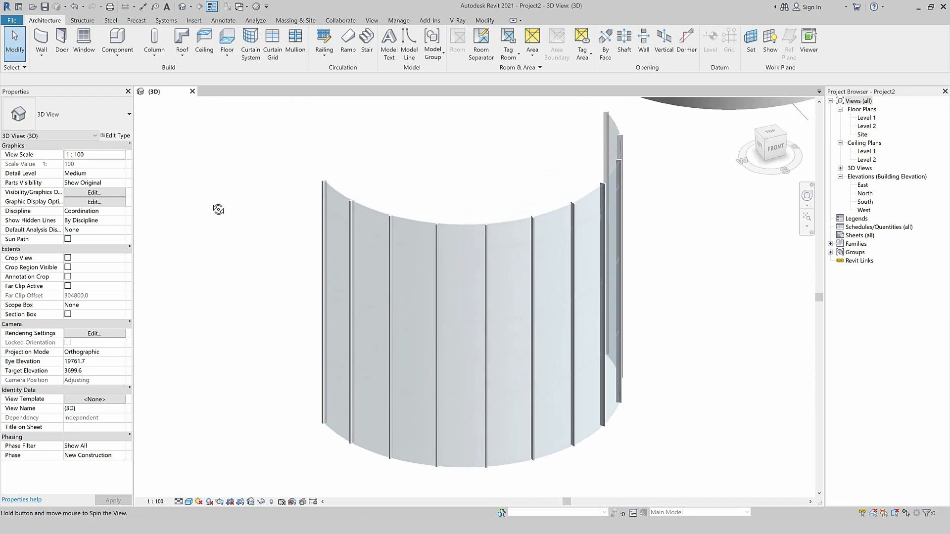
# Step: Select all band panels along the first horizontal grid row of the curved wall
pyautogui.scroll(5, 340, 204)
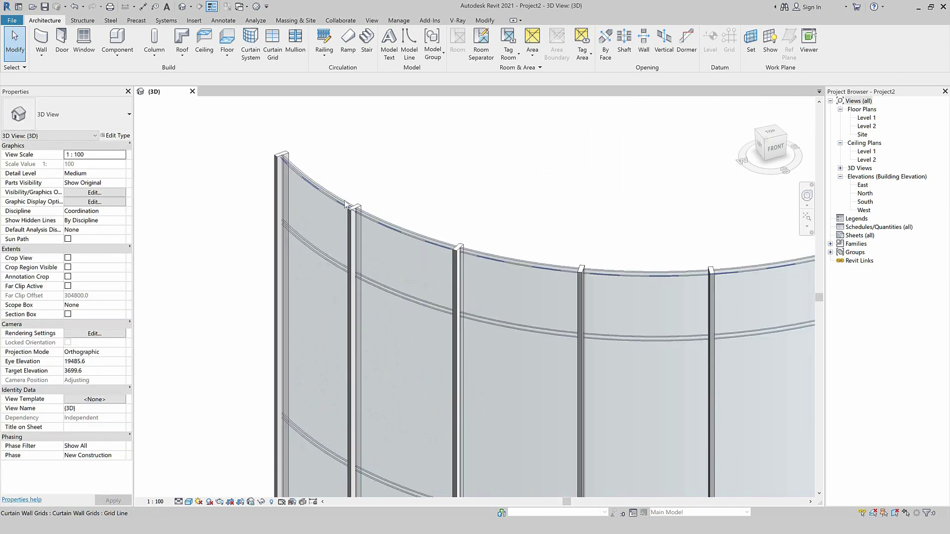
pyautogui.keyDown('shift'); pyautogui.moveTo(346, 204); pyautogui.dragTo(4, 350, button='middle'); pyautogui.keyUp('shift')
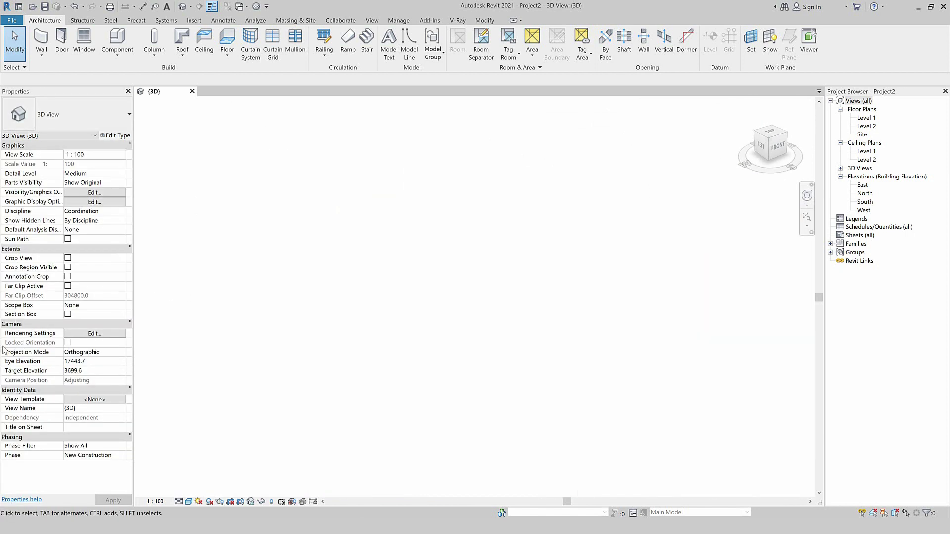
pyautogui.scroll(-3, 282, 353)
pyautogui.scroll(-2, 267, 342)
pyautogui.scroll(3, 305, 326)
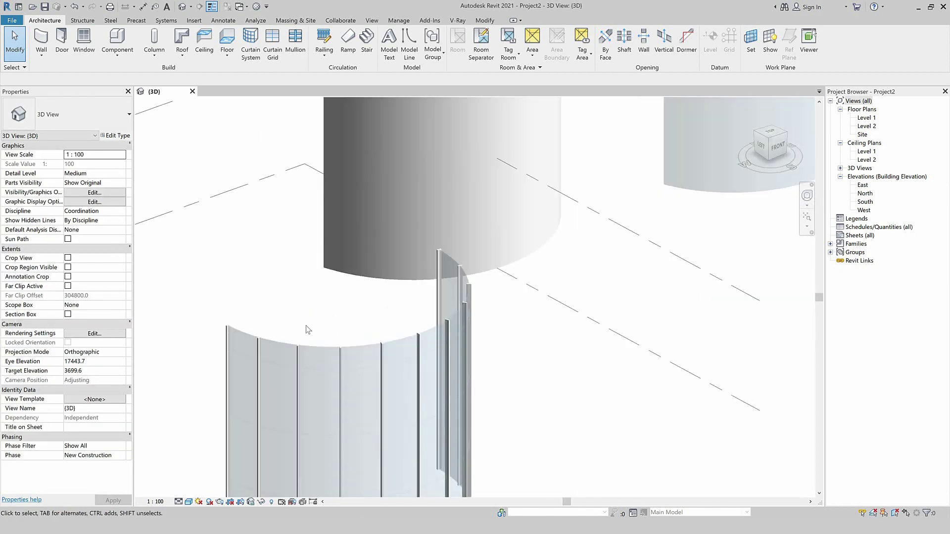
pyautogui.scroll(2, 250, 371)
pyautogui.scroll(1, 247, 367)
pyautogui.scroll(2, 250, 338)
pyautogui.scroll(1, 247, 337)
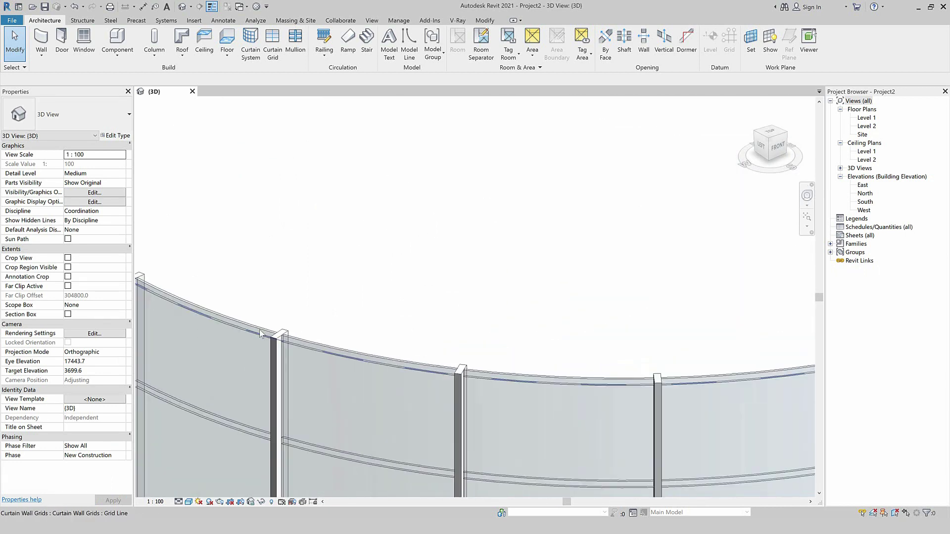
pyautogui.scroll(2, 259, 332)
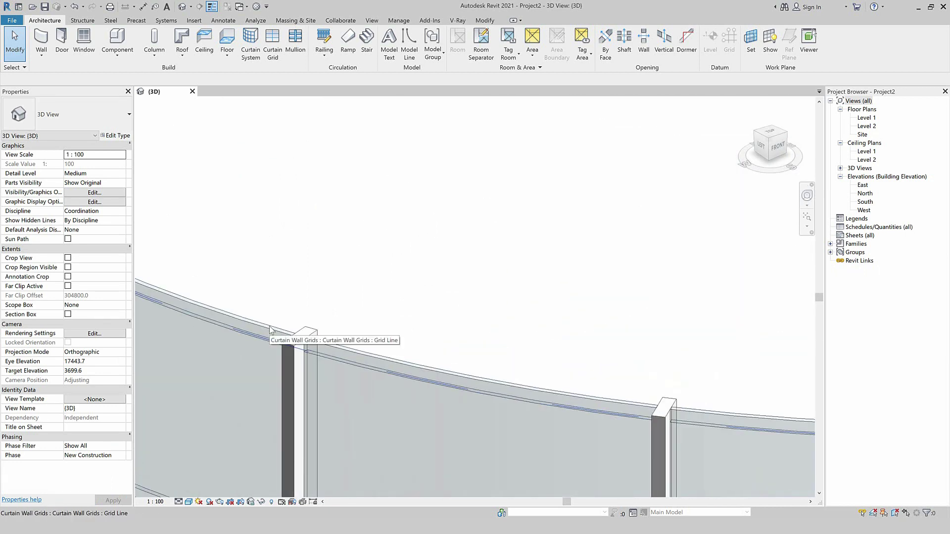
pyautogui.click(269, 328)
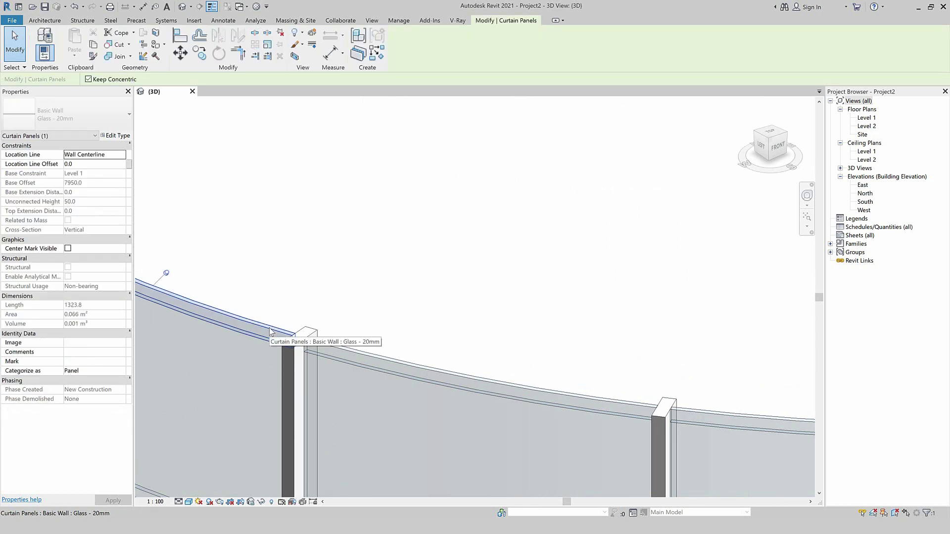
pyautogui.rightClick(270, 331)
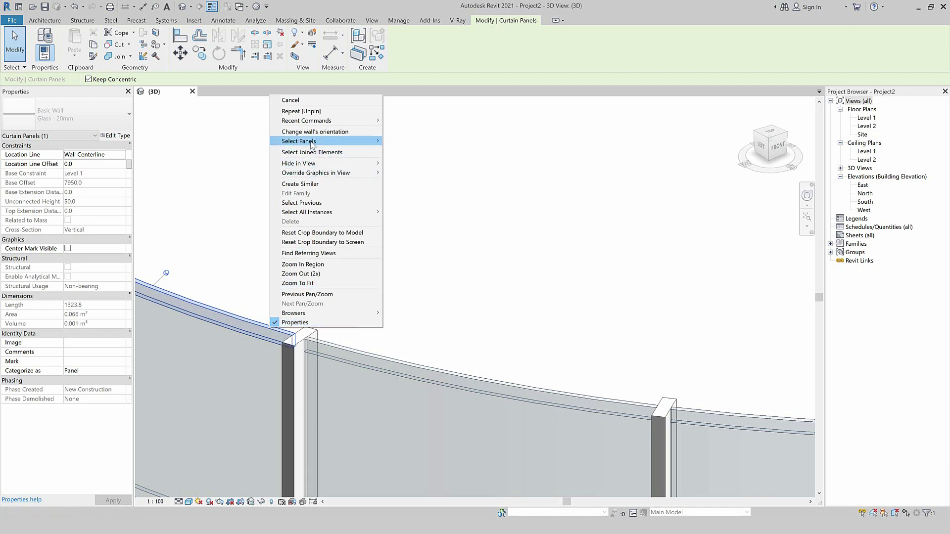
pyautogui.moveTo(298, 141)
pyautogui.click(417, 150)
# Step: Add the next row's band panels along its horizontal grid to the selection
pyautogui.scroll(-3, 346, 228)
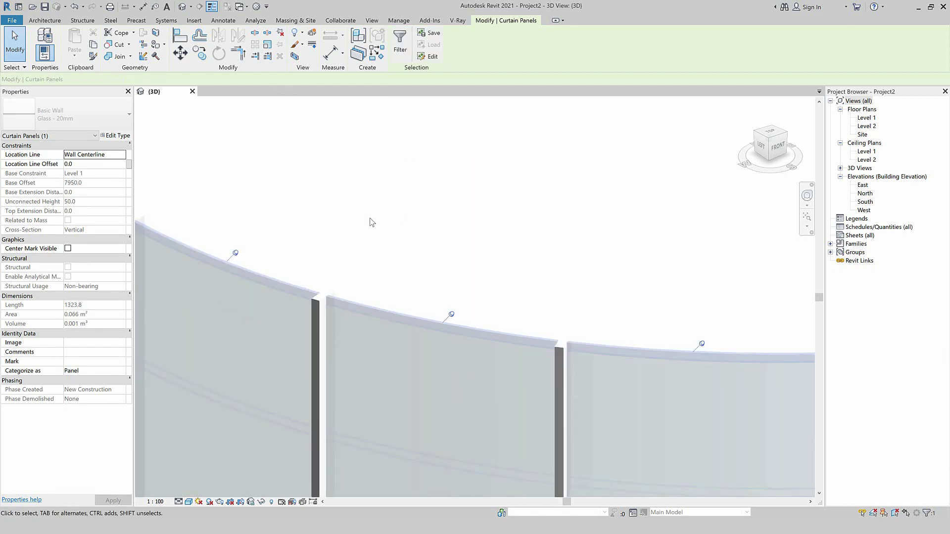
pyautogui.scroll(-3, 293, 297)
pyautogui.scroll(-3, 295, 265)
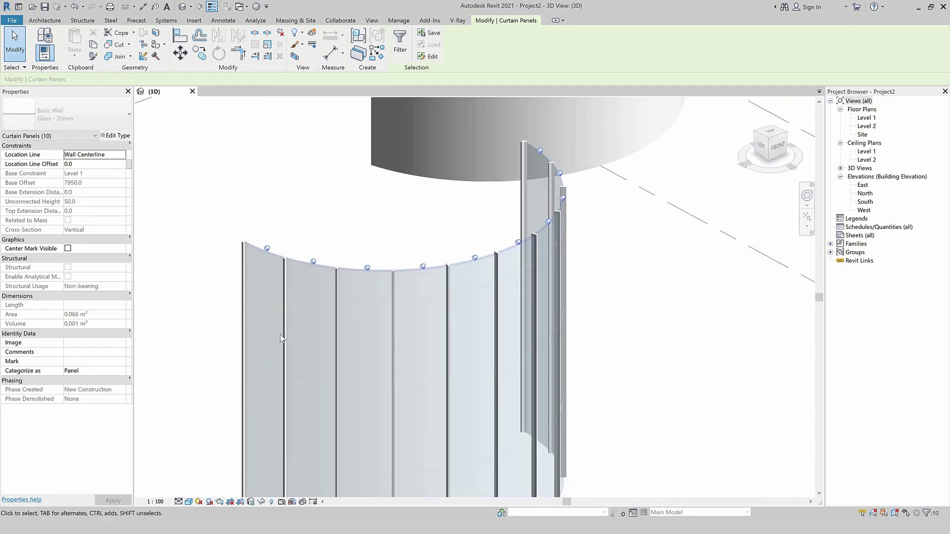
pyautogui.scroll(4, 263, 274)
pyautogui.scroll(1, 269, 282)
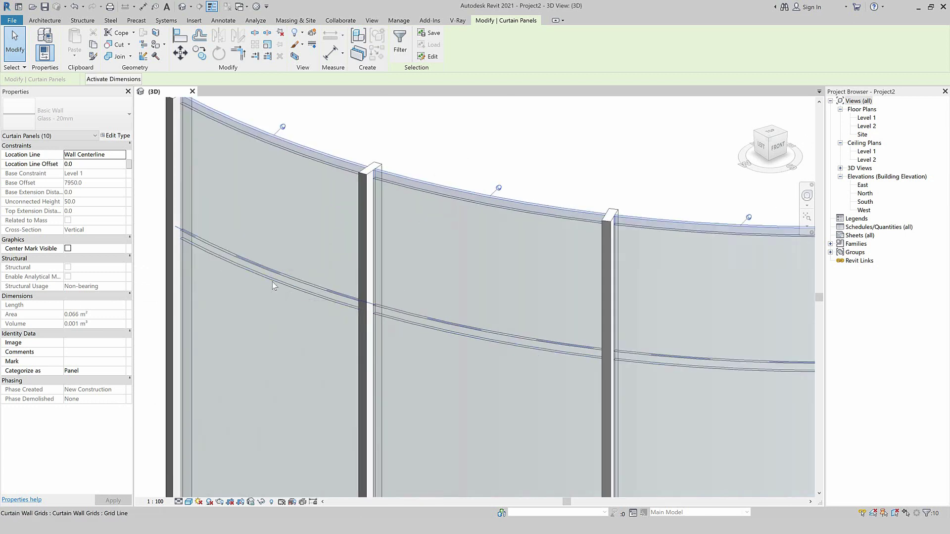
pyautogui.press('Tab')
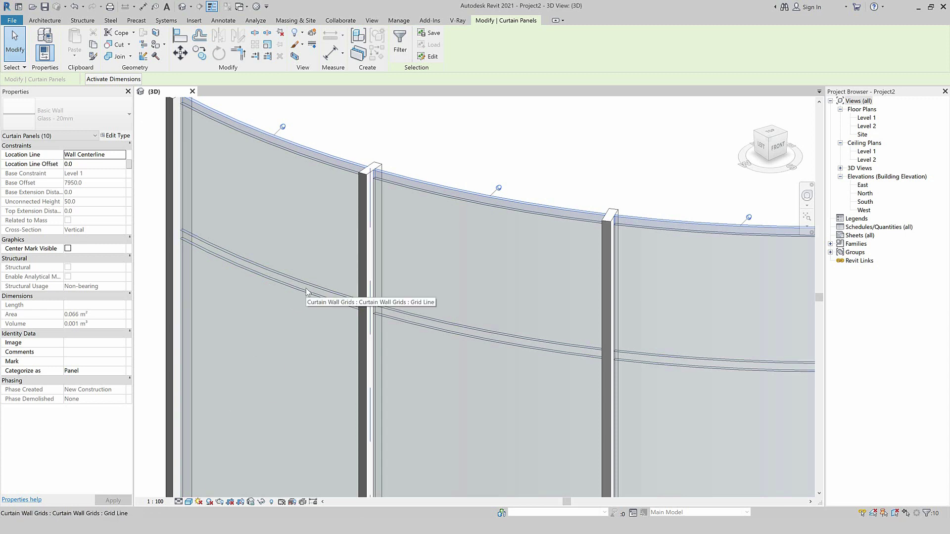
pyautogui.press('Tab')
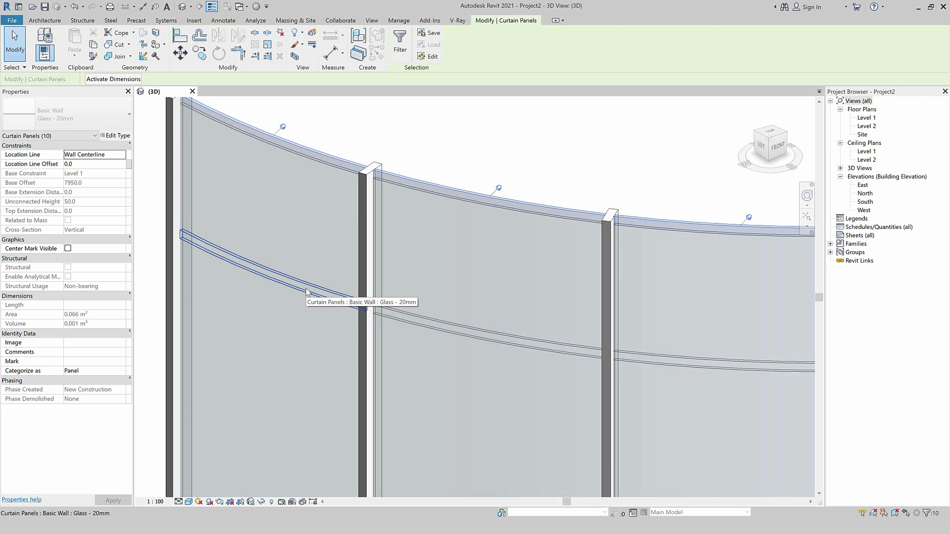
pyautogui.keyDown('ctrl'); pyautogui.click(307, 292); pyautogui.keyUp('ctrl')
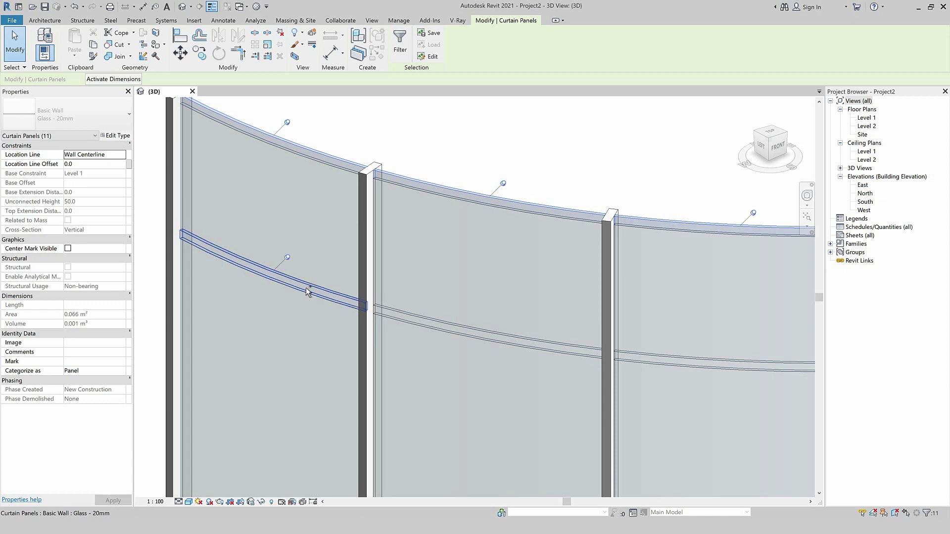
pyautogui.rightClick(305, 289)
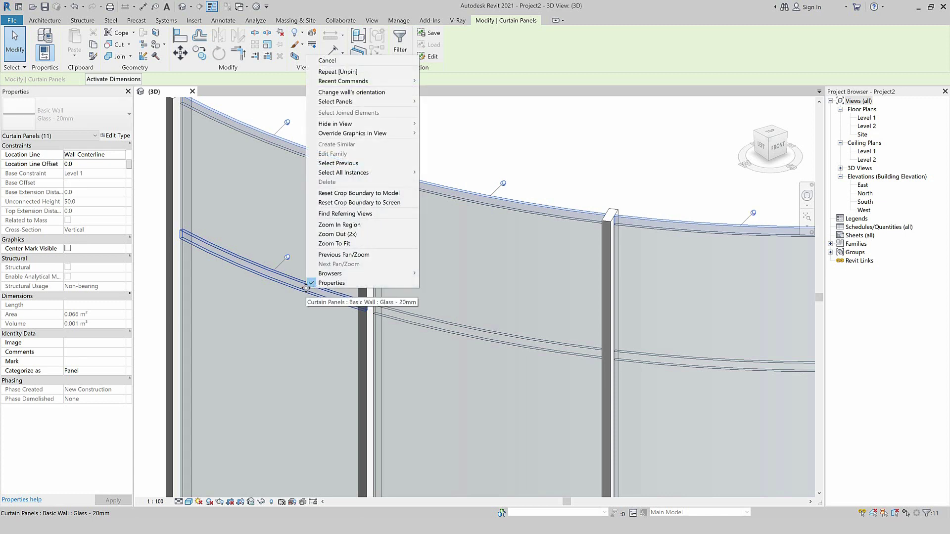
pyautogui.moveTo(335, 102)
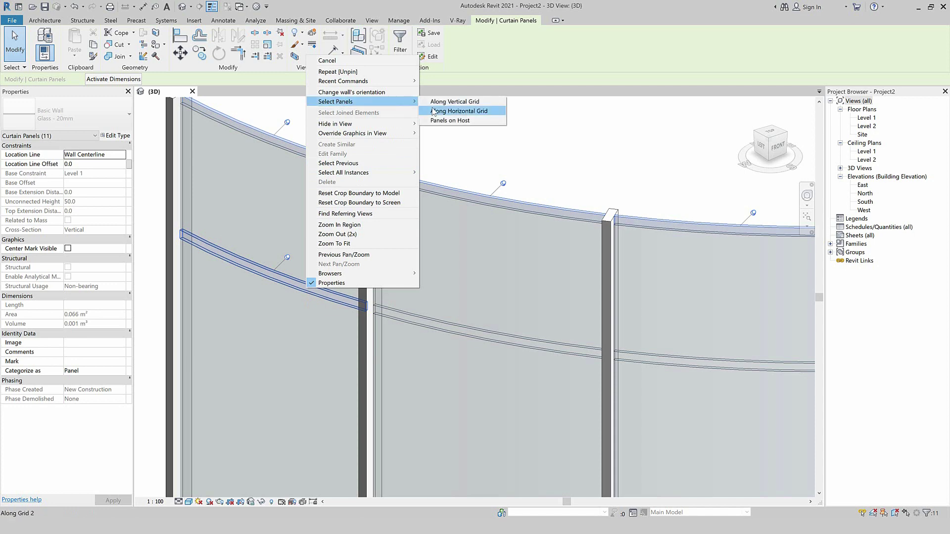
pyautogui.click(440, 113)
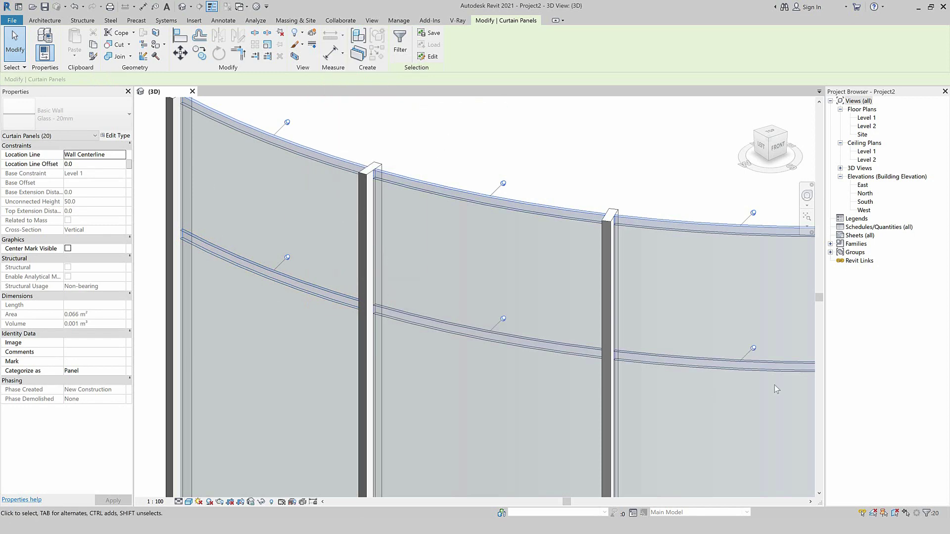
# Step: Add the lower row's band panels, reaching 30, then clear the selection
pyautogui.scroll(-5, 260, 149)
pyautogui.scroll(1, 294, 478)
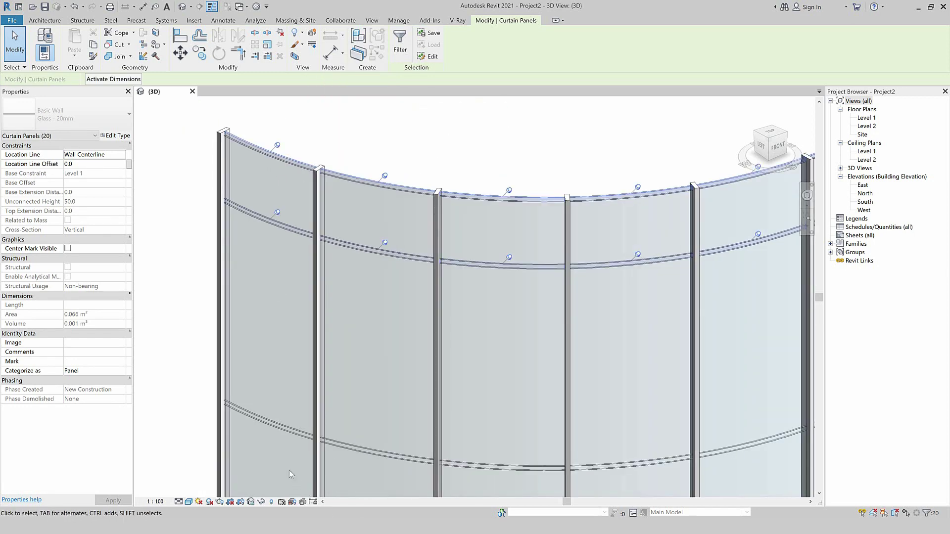
pyautogui.scroll(4, 308, 428)
pyautogui.scroll(2, 309, 414)
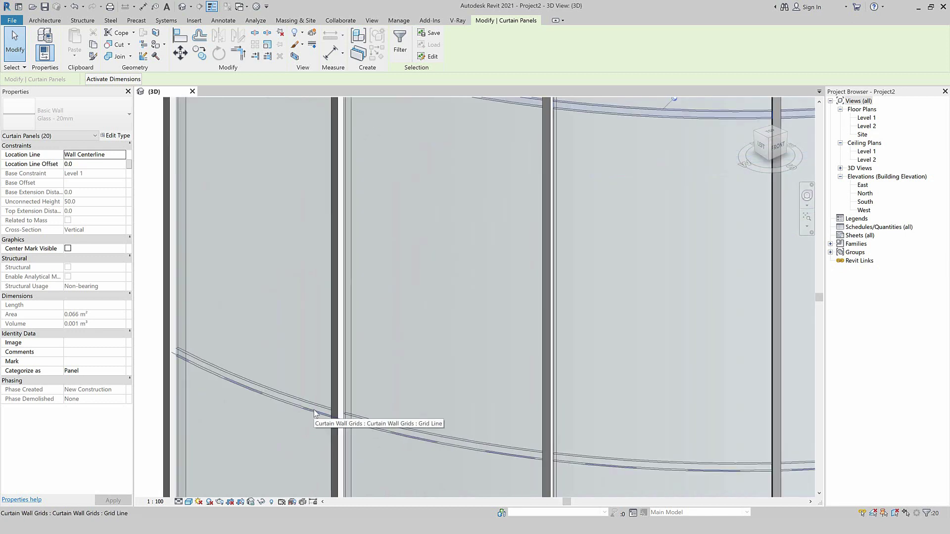
pyautogui.press('Tab')
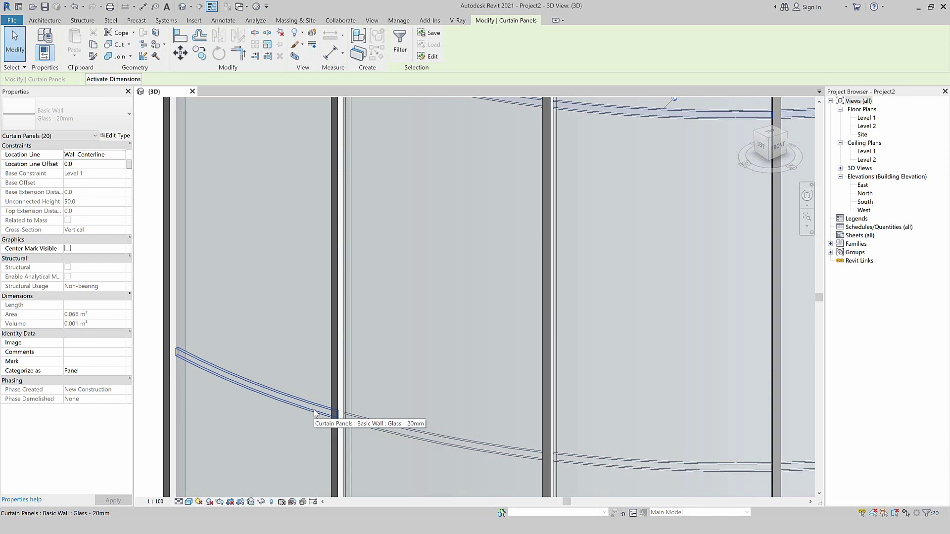
pyautogui.keyDown('ctrl'); pyautogui.click(314, 413); pyautogui.keyUp('ctrl')
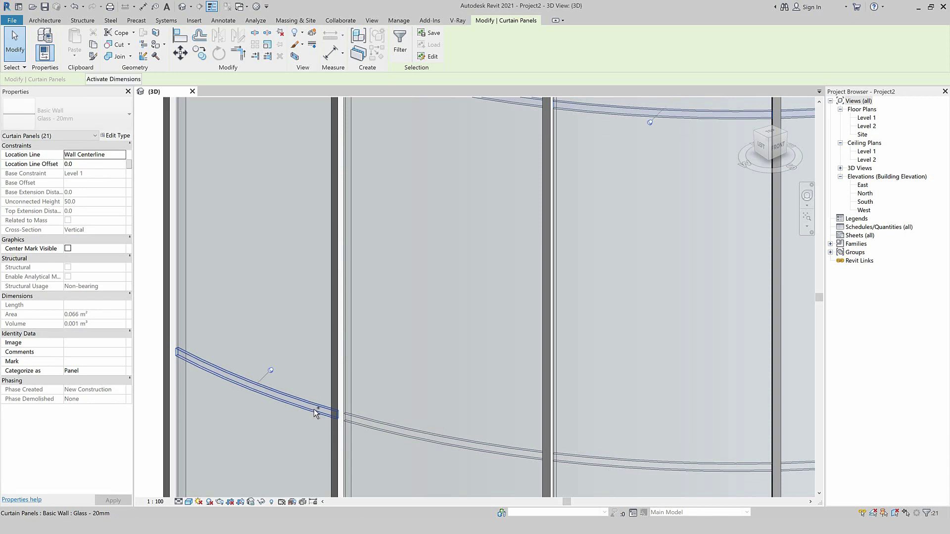
pyautogui.rightClick(314, 412)
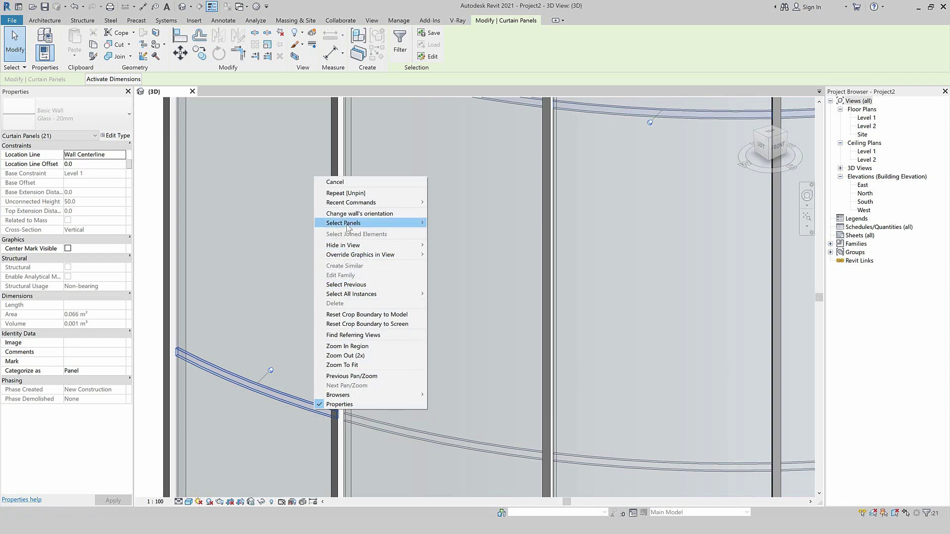
pyautogui.moveTo(343, 222)
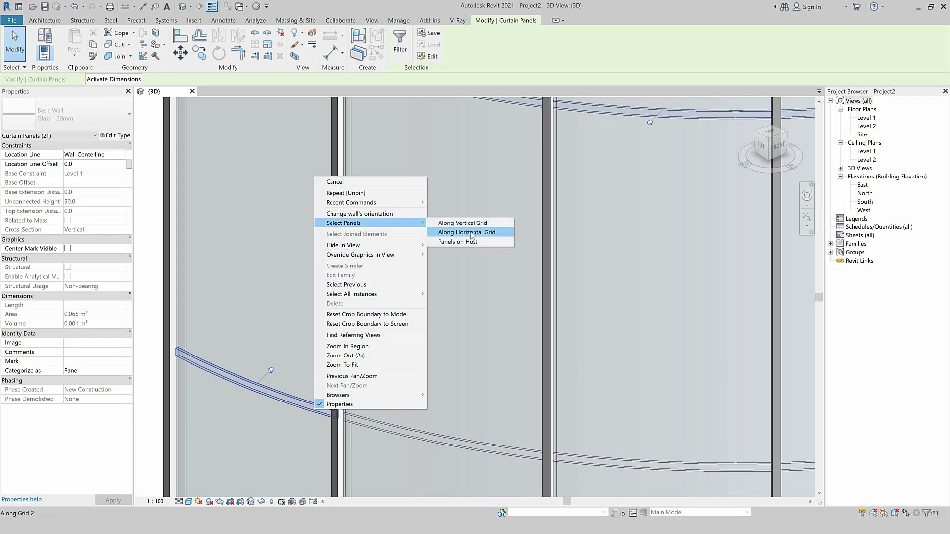
pyautogui.click(471, 235)
pyautogui.scroll(-3, 280, 325)
pyautogui.scroll(-3, 325, 324)
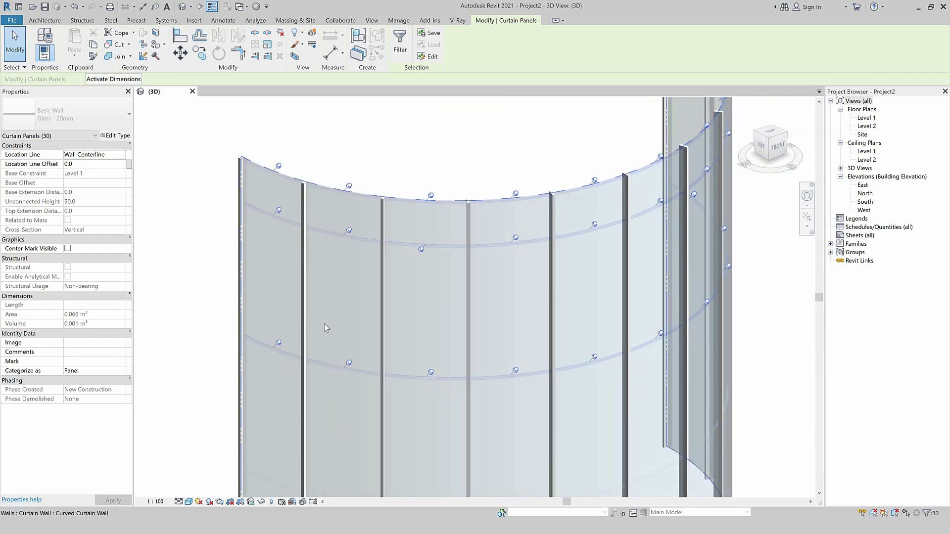
pyautogui.scroll(-4, 307, 358)
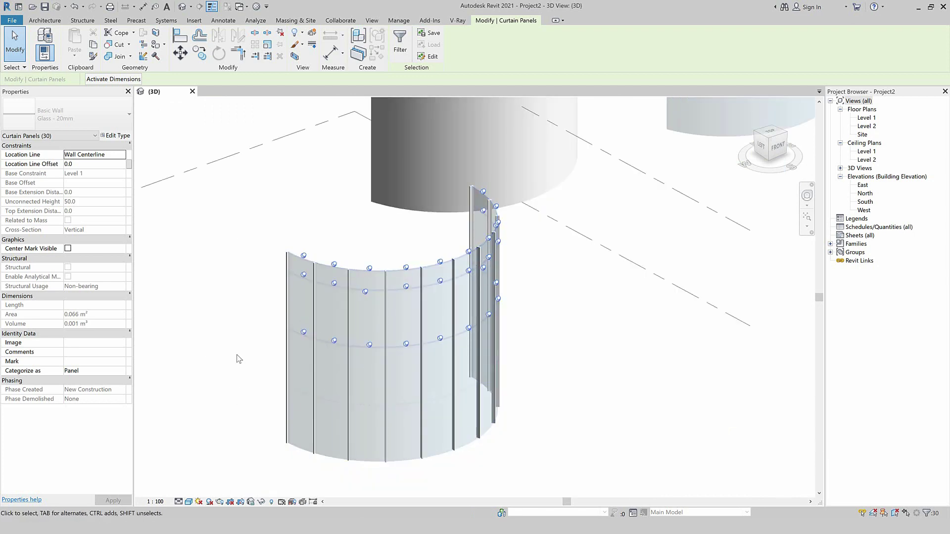
pyautogui.press('Escape')
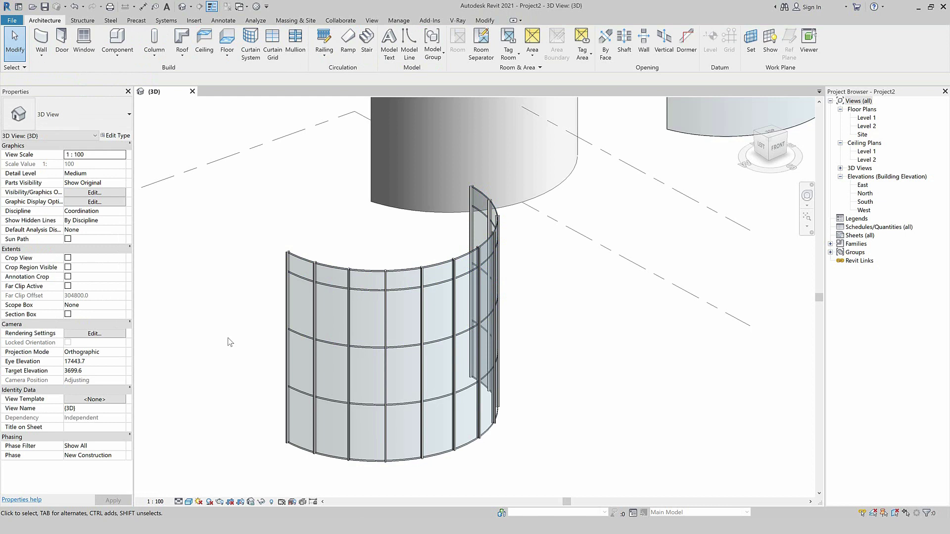
# Step: Reselect the previous 30 band panels with Select Previous
pyautogui.rightClick(229, 341)
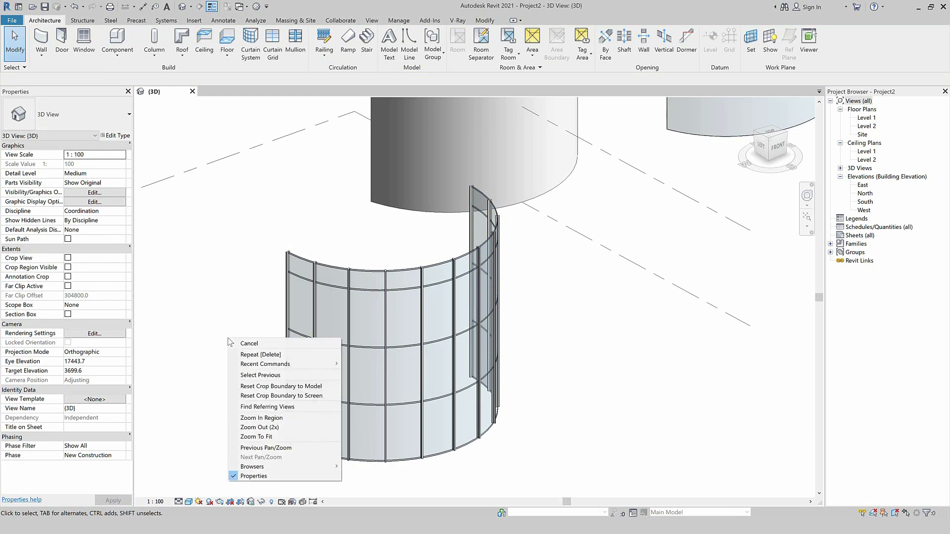
pyautogui.click(254, 375)
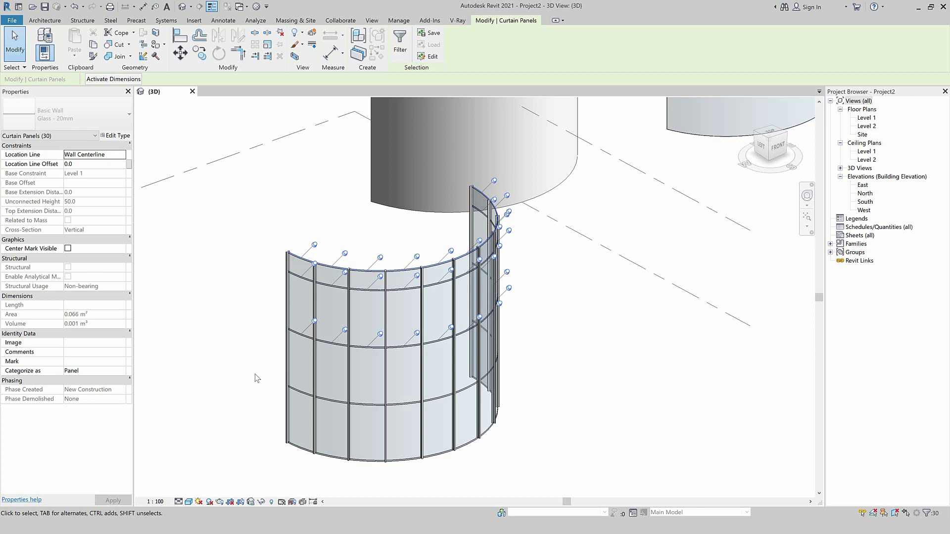
pyautogui.scroll(2, 272, 411)
pyautogui.scroll(3, 329, 369)
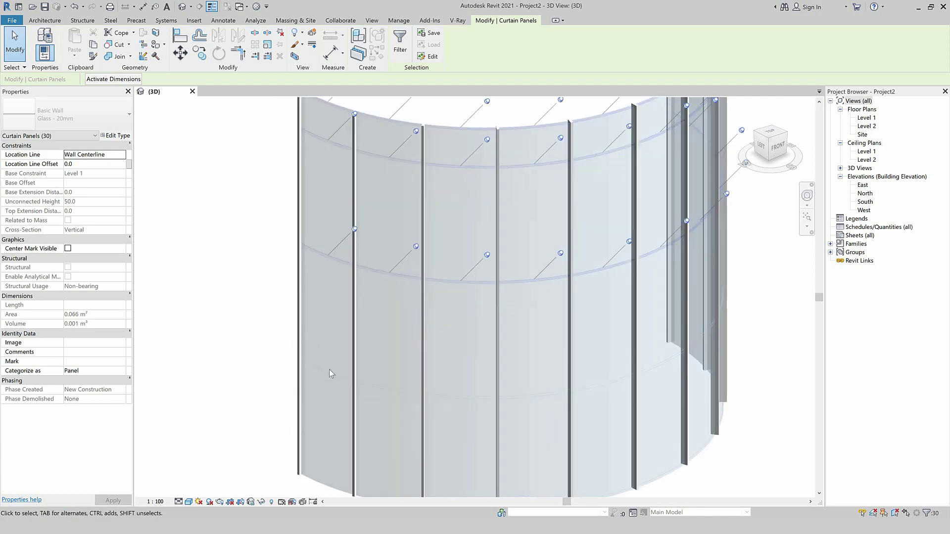
pyautogui.scroll(2, 337, 379)
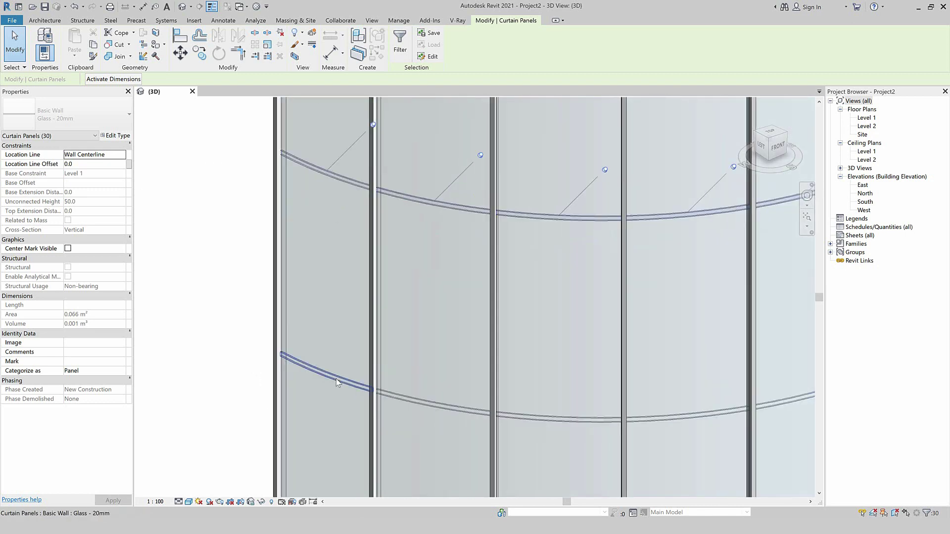
# Step: Add the bottom row's band panels along its horizontal grid to the selection
pyautogui.keyDown('ctrl'); pyautogui.click(336, 379); pyautogui.keyUp('ctrl')
pyautogui.rightClick(337, 378)
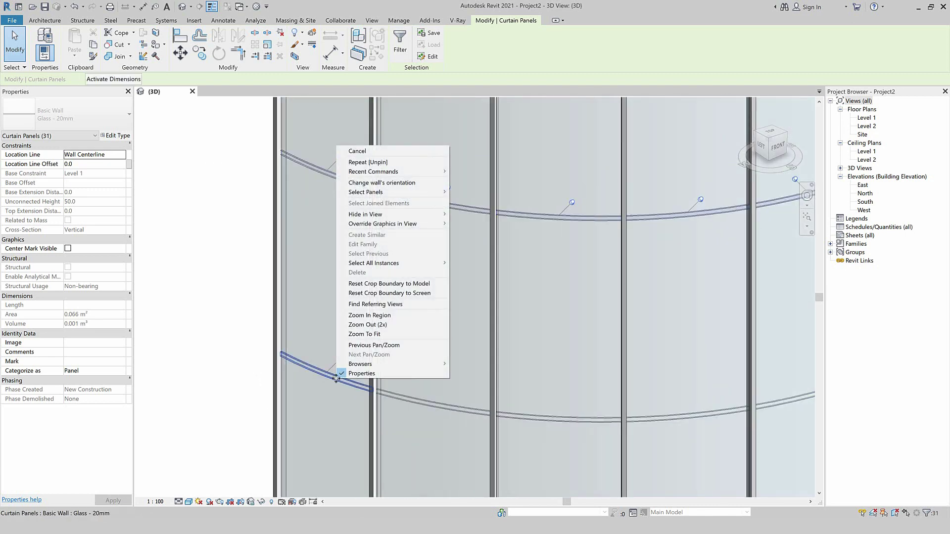
pyautogui.click(357, 151)
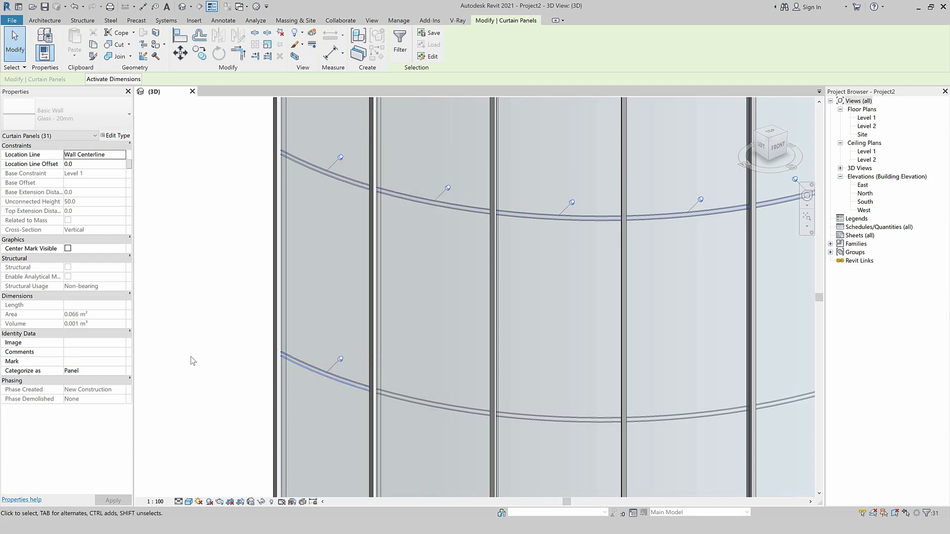
pyautogui.keyDown('shift'); pyautogui.click(356, 389); pyautogui.keyUp('shift')
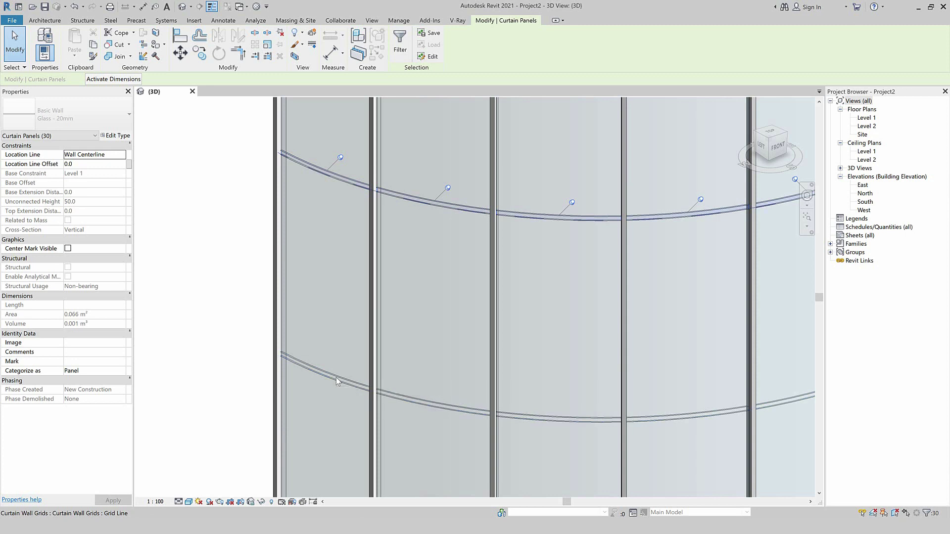
pyautogui.press('Tab')
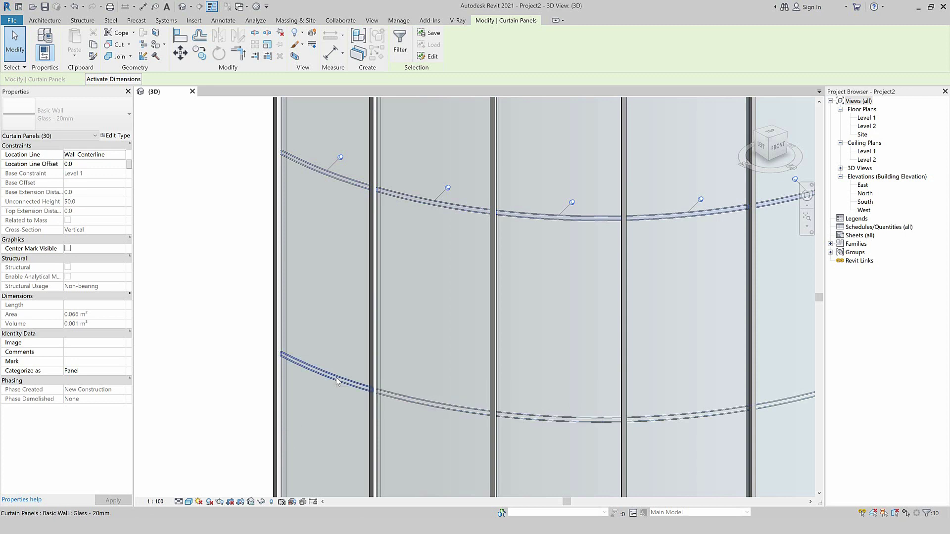
pyautogui.keyDown('ctrl'); pyautogui.click(336, 381); pyautogui.keyUp('ctrl')
pyautogui.rightClick(336, 381)
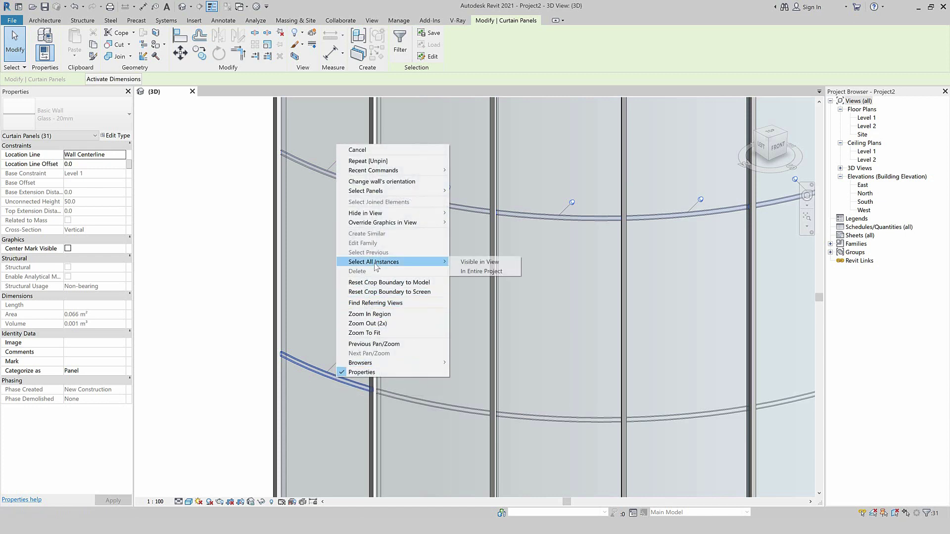
pyautogui.moveTo(365, 191)
pyautogui.click(468, 203)
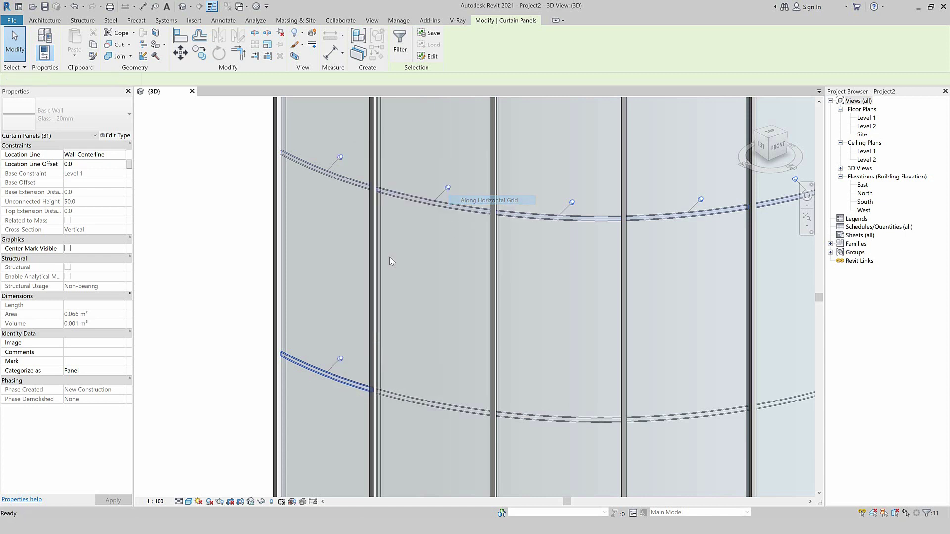
# Step: Add another band row along its horizontal grid, bringing the selection to 50 panels
pyautogui.scroll(-5, 200, 278)
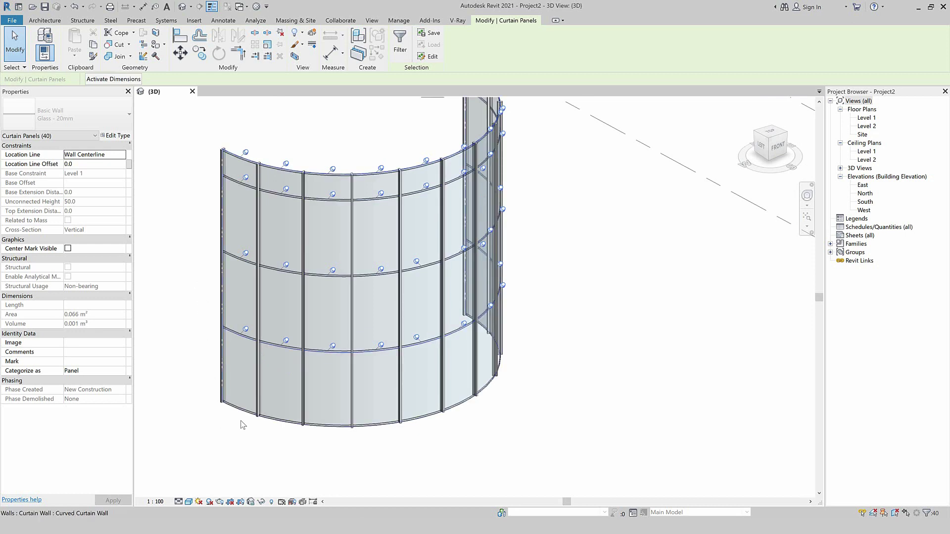
pyautogui.scroll(3, 259, 418)
pyautogui.scroll(1, 260, 418)
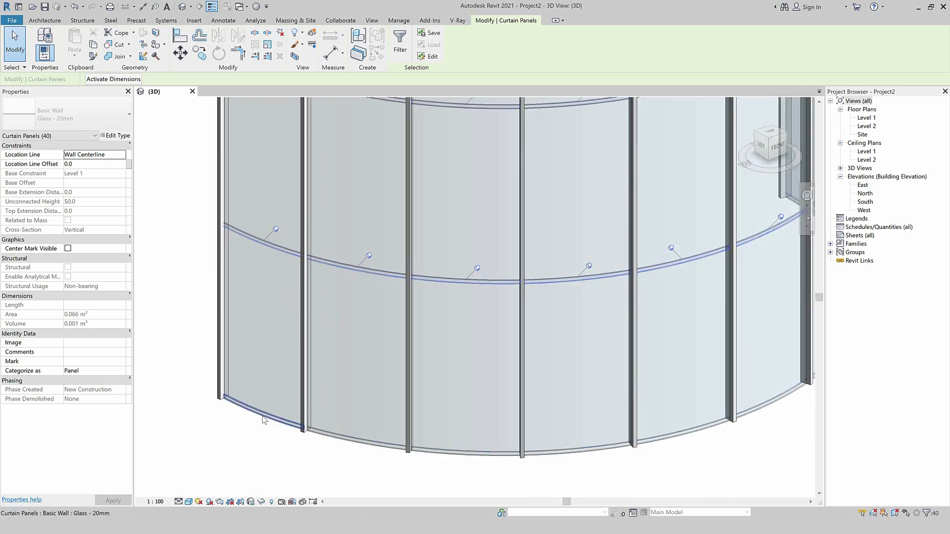
pyautogui.keyDown('ctrl'); pyautogui.click(263, 417); pyautogui.keyUp('ctrl')
pyautogui.rightClick(263, 417)
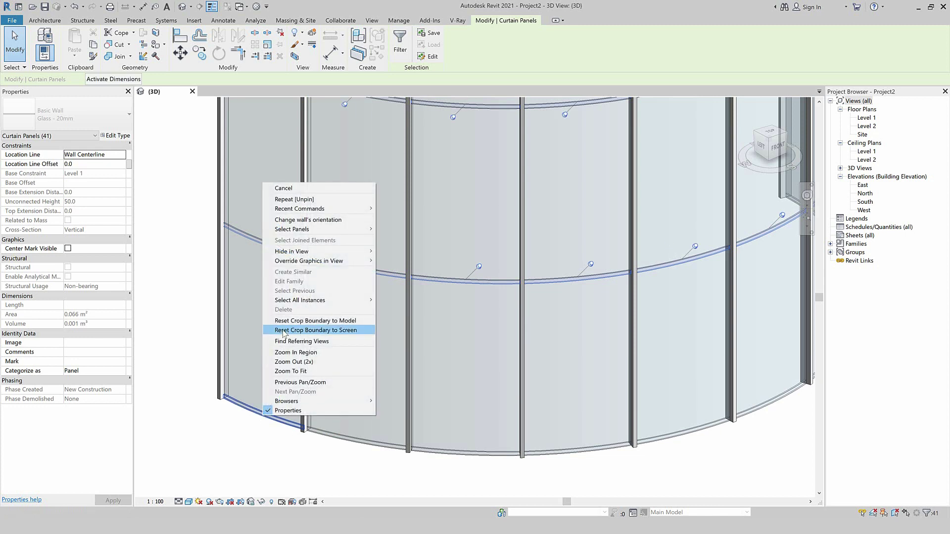
pyautogui.moveTo(292, 229)
pyautogui.click(421, 244)
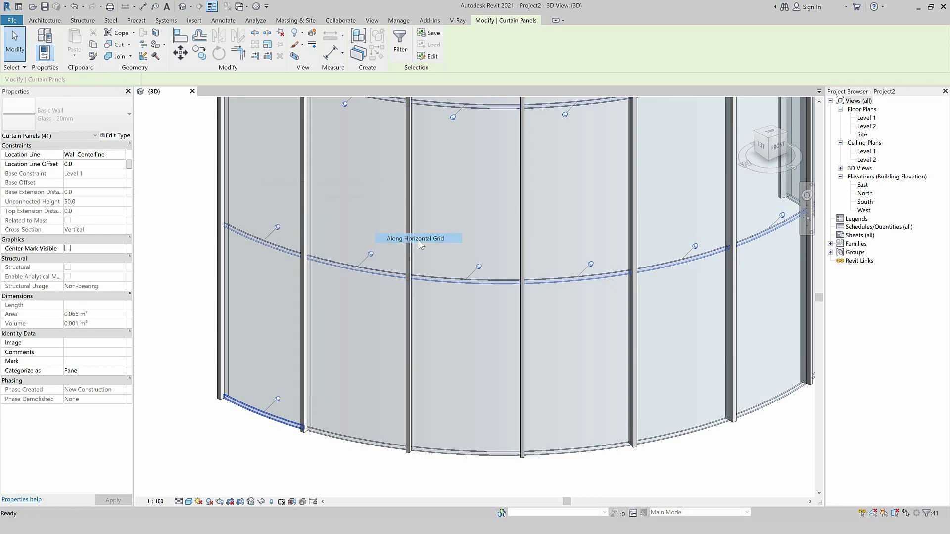
# Step: Unpin the 50 selected band panels
pyautogui.scroll(-3, 270, 426)
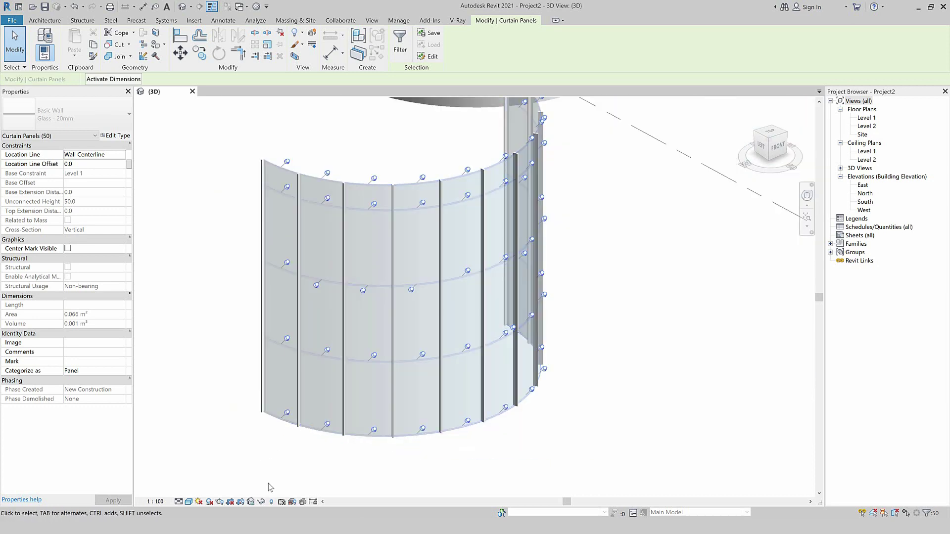
pyautogui.scroll(-2, 257, 487)
pyautogui.moveTo(255, 488)
pyautogui.keyDown('shift'); pyautogui.mouseDown(button='middle')
pyautogui.moveTo(207, 481)
pyautogui.moveTo(190, 440)
pyautogui.mouseUp(button='middle'); pyautogui.keyUp('shift')
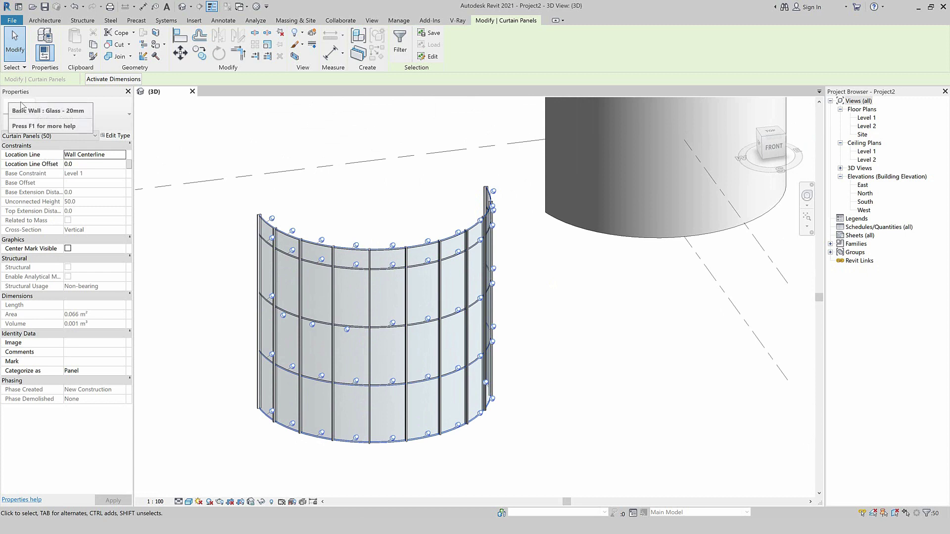
pyautogui.click(281, 37)
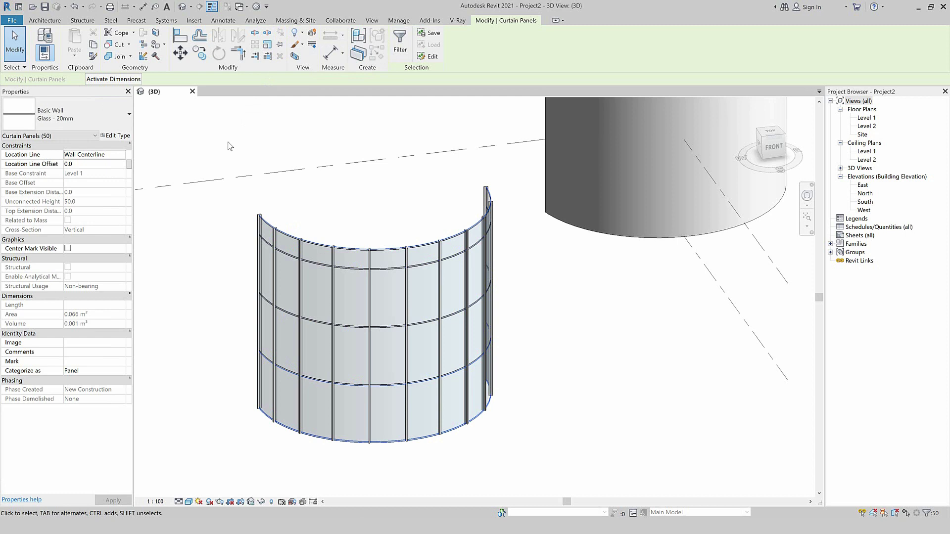
pyautogui.click(103, 115)
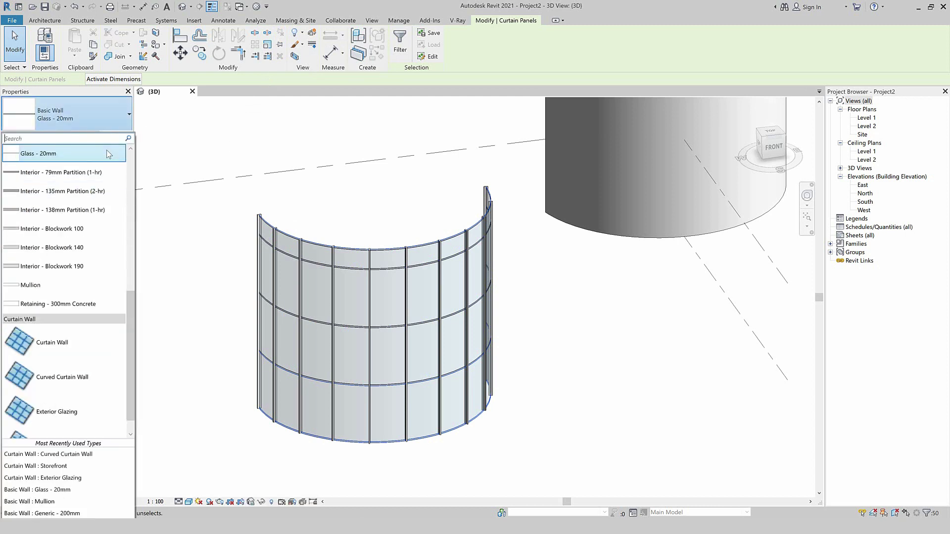
# Step: Change the selected band panels to the Basic Wall: Mullion type
pyautogui.scroll(2, 97, 203)
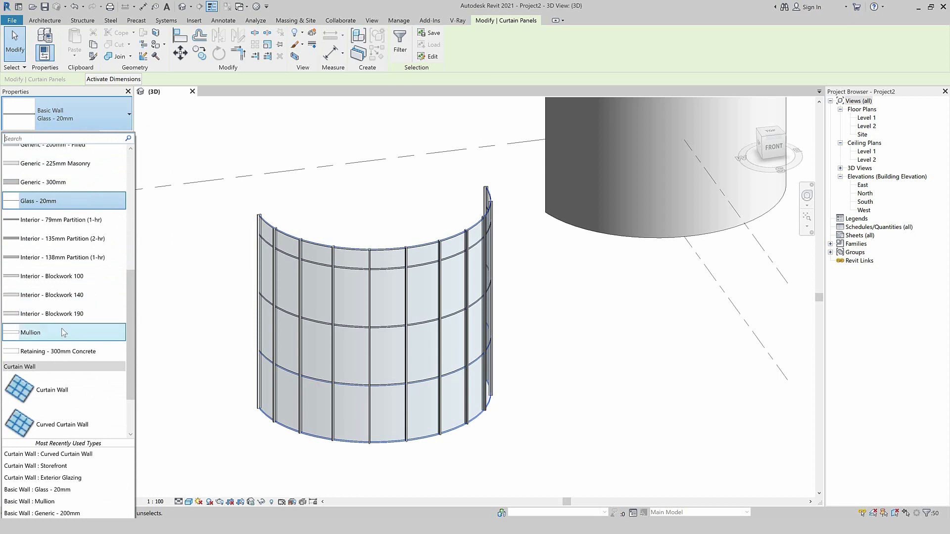
pyautogui.click(51, 336)
pyautogui.click(210, 394)
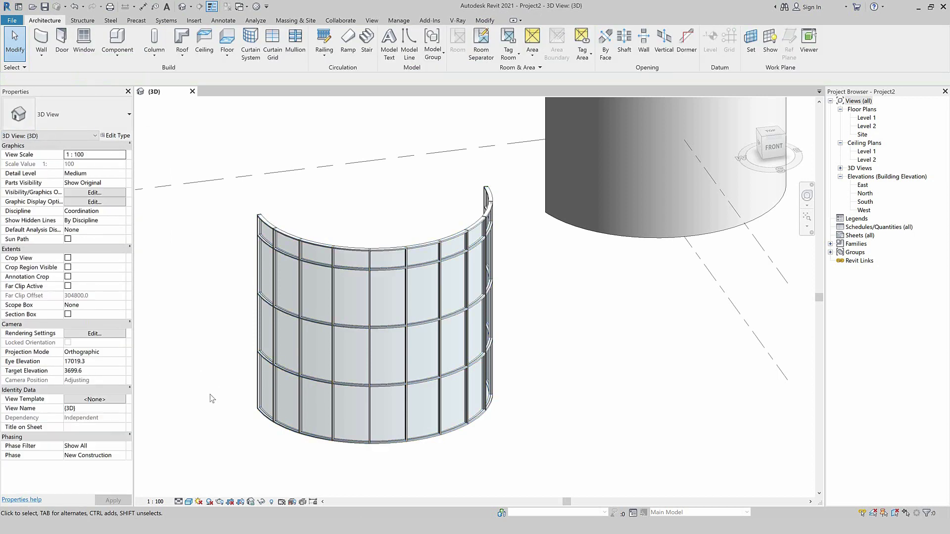
pyautogui.scroll(1, 254, 439)
pyautogui.moveTo(278, 439)
pyautogui.keyDown('shift'); pyautogui.mouseDown(button='middle')
pyautogui.moveTo(185, 447)
pyautogui.moveTo(280, 460)
pyautogui.mouseUp(button='middle'); pyautogui.keyUp('shift')
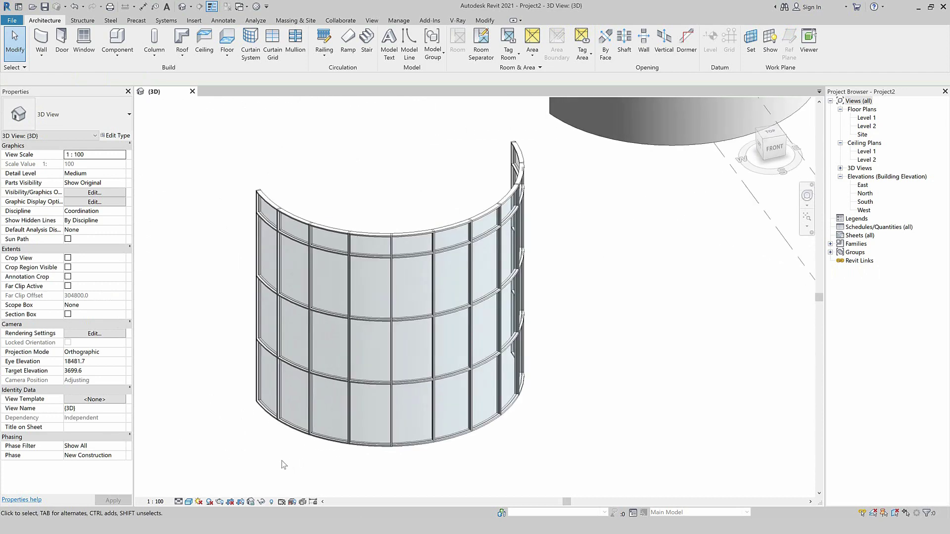
pyautogui.scroll(-1, 206, 273)
pyautogui.scroll(-3, 190, 430)
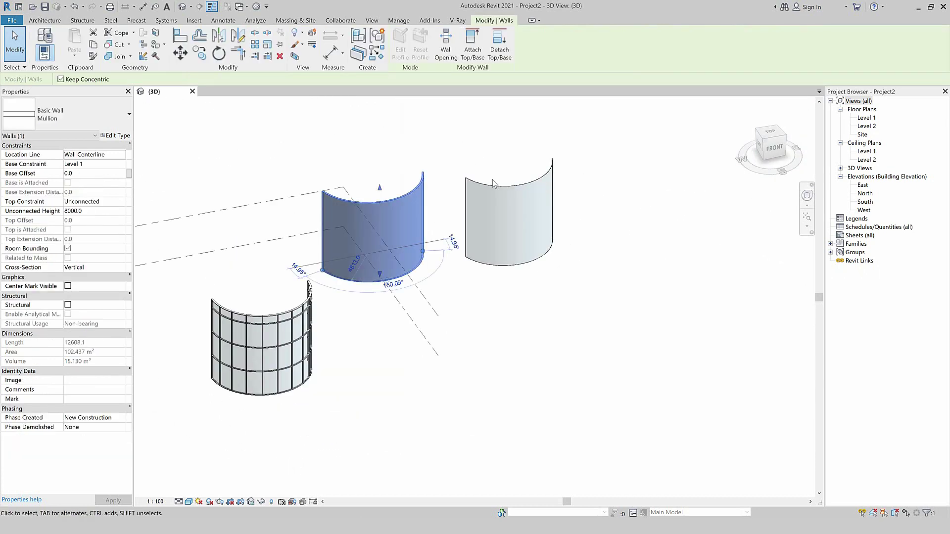
# Step: Delete the blue curved wall and the other plain curved wall
pyautogui.press('Delete')
pyautogui.click(503, 189)
pyautogui.press('Delete')
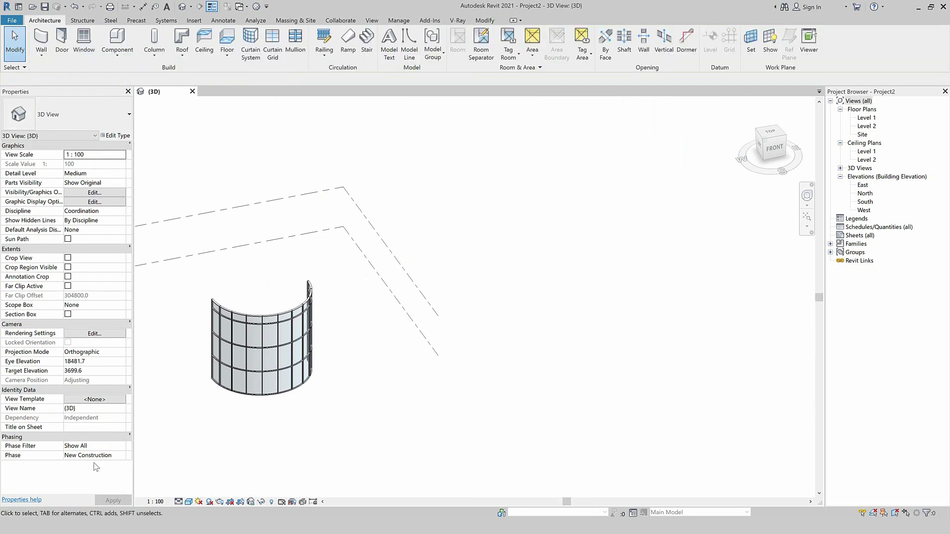
pyautogui.scroll(2, 203, 402)
pyautogui.scroll(3, 163, 408)
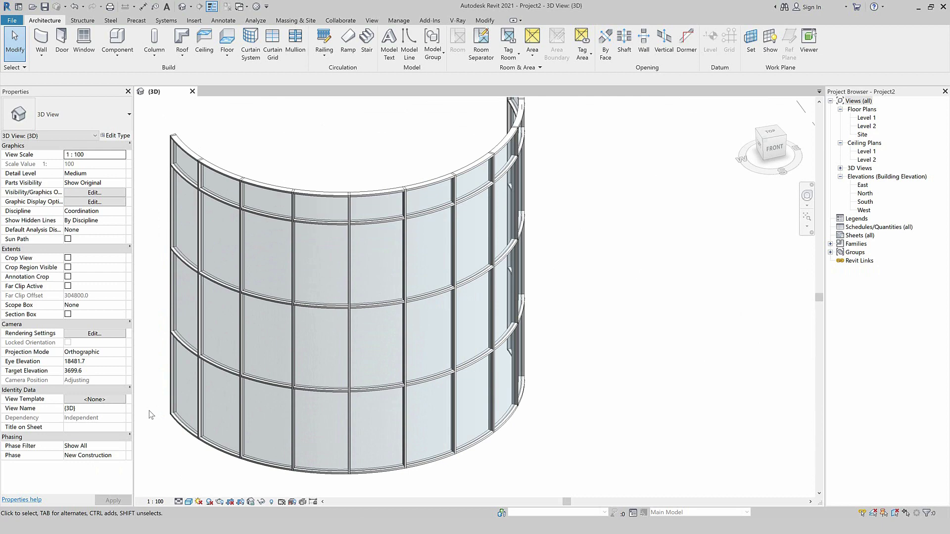
pyautogui.scroll(-2, 287, 351)
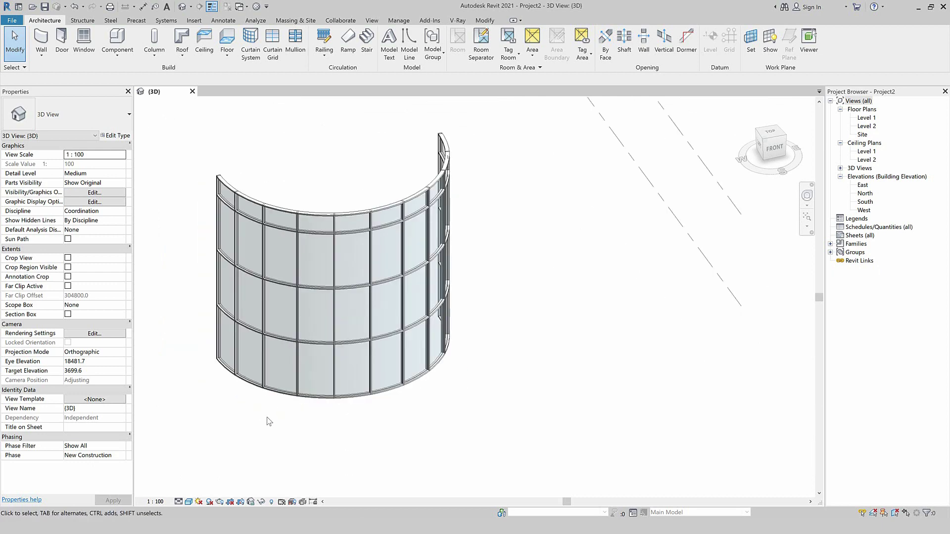
pyautogui.press('w')
pyautogui.press('a')
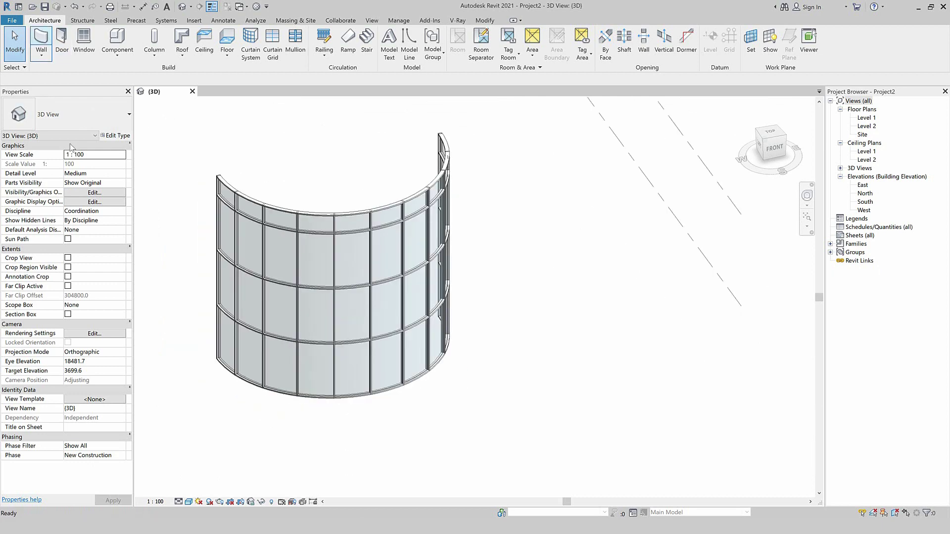
# Step: Draw a semicircular Curtain Wall: Storefront arc beside the banded curved wall
pyautogui.click(69, 114)
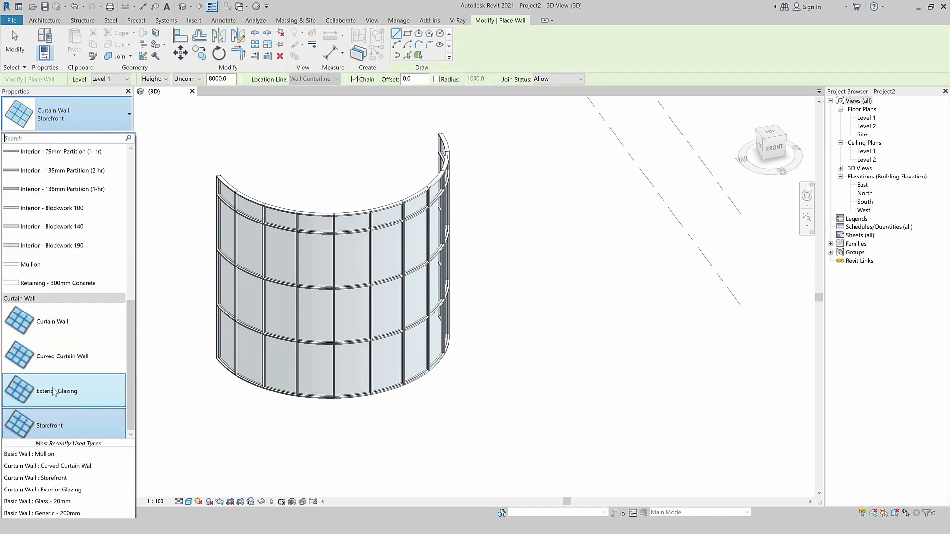
pyautogui.click(119, 427)
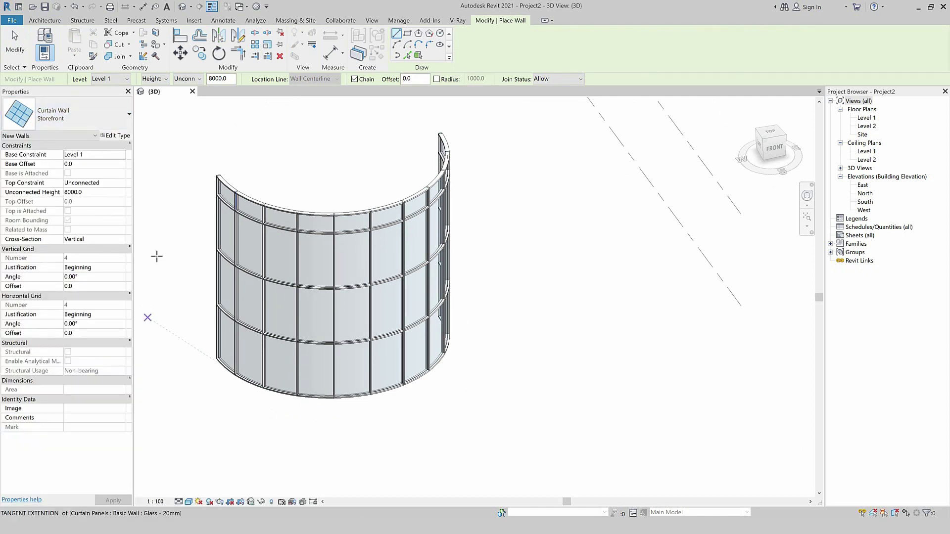
pyautogui.moveTo(519, 445)
pyautogui.keyDown('shift'); pyautogui.mouseDown(button='middle')
pyautogui.moveTo(411, 472)
pyautogui.moveTo(501, 373)
pyautogui.mouseUp(button='middle'); pyautogui.keyUp('shift')
pyautogui.click(497, 362)
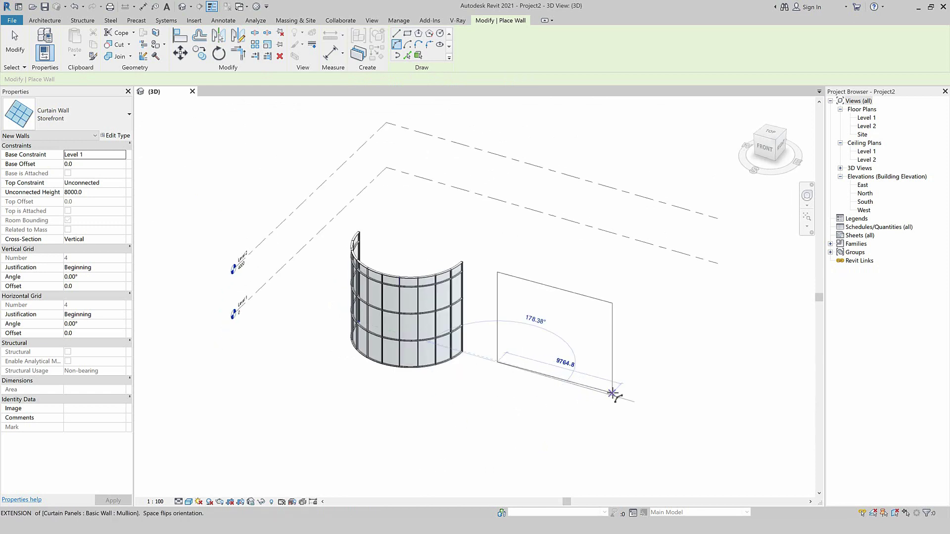
pyautogui.click(630, 403)
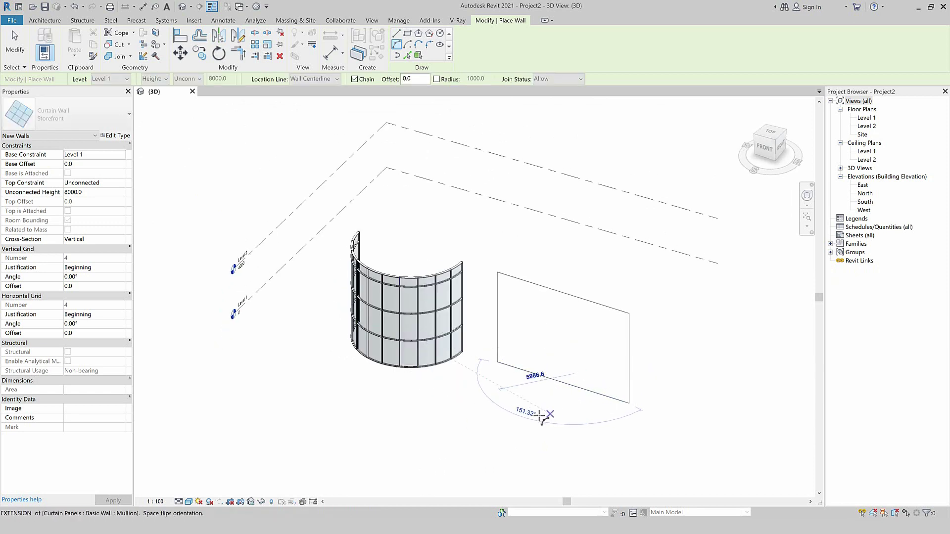
pyautogui.click(518, 423)
pyautogui.press('Escape')
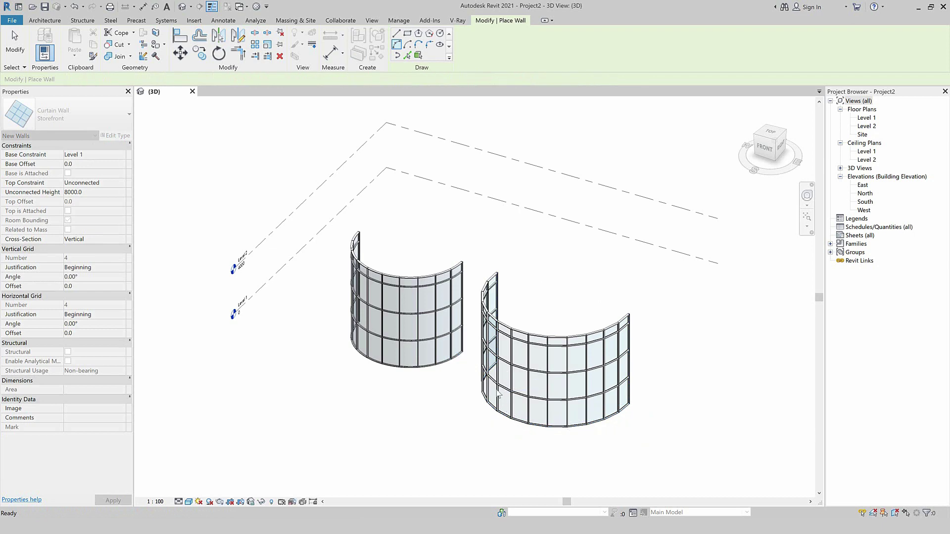
pyautogui.scroll(3, 414, 363)
pyautogui.scroll(2, 395, 382)
pyautogui.press('Escape')
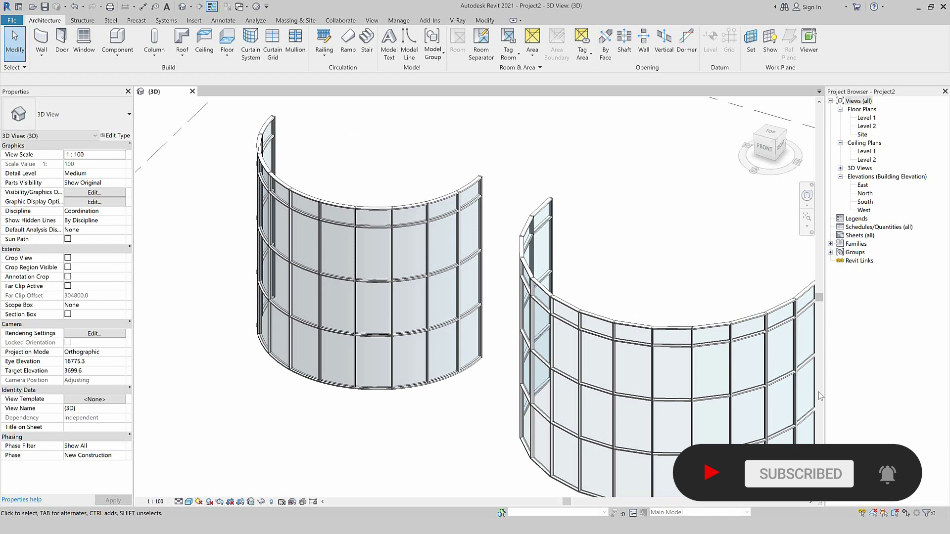
pyautogui.click(804, 221)
pyautogui.scroll(3, 515, 402)
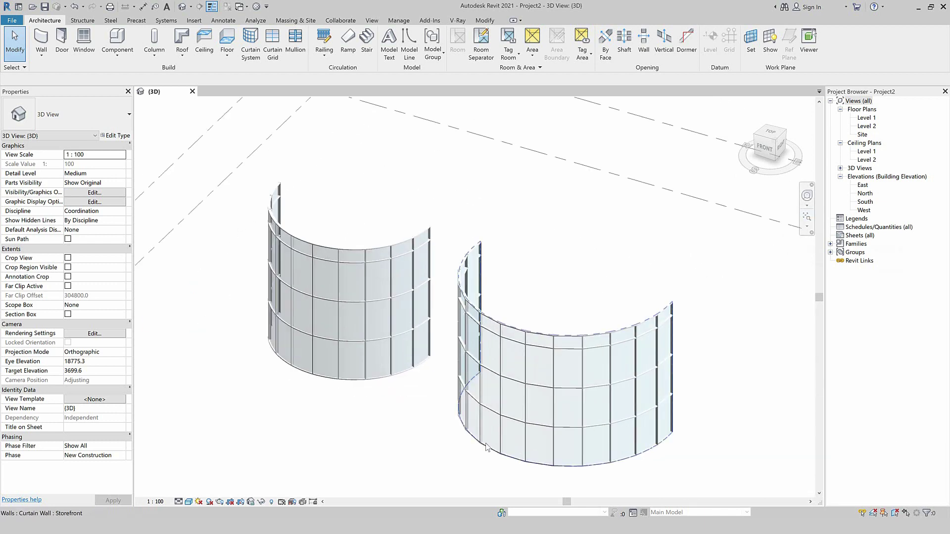
pyautogui.scroll(3, 386, 361)
pyautogui.moveTo(375, 420)
pyautogui.keyDown('shift'); pyautogui.mouseDown(button='middle')
pyautogui.moveTo(483, 384)
pyautogui.moveTo(381, 372)
pyautogui.moveTo(389, 385)
pyautogui.moveTo(375, 387)
pyautogui.mouseUp(button='middle'); pyautogui.keyUp('shift')
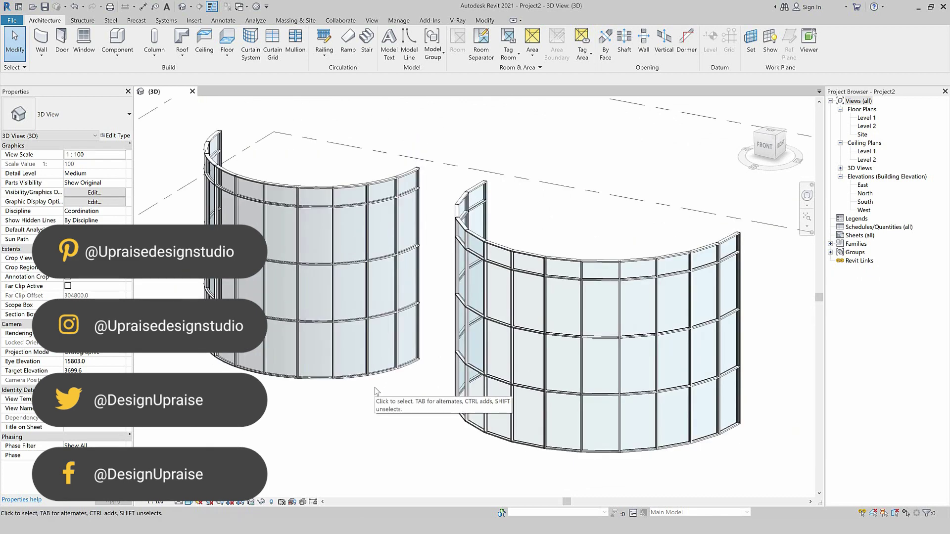